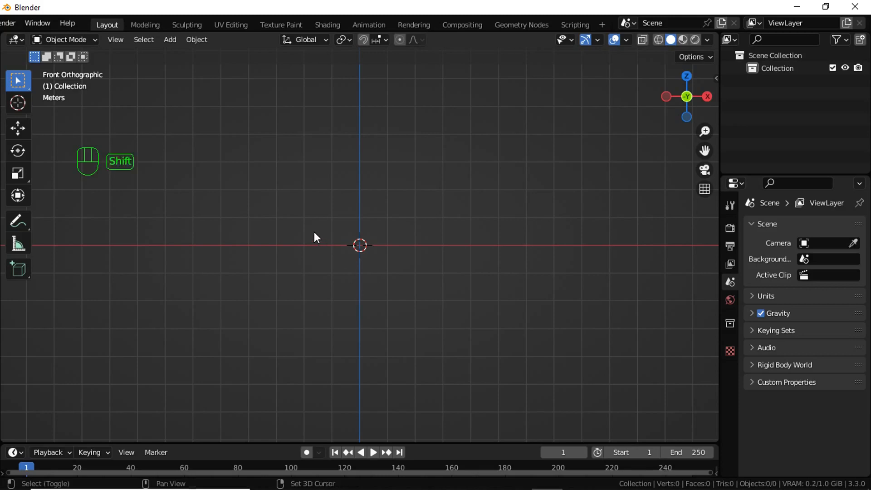
Add a torus mesh at the world origin
key("shift+a")
mouse_move(313, 230)
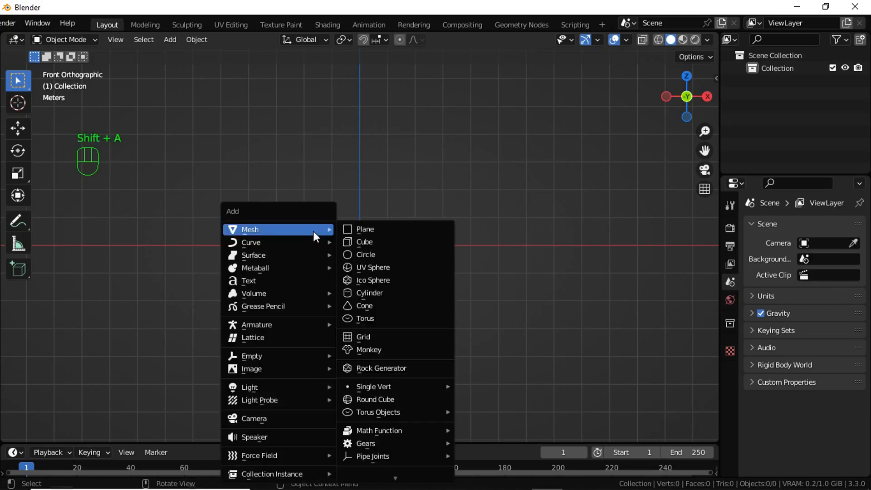
left_click(374, 317)
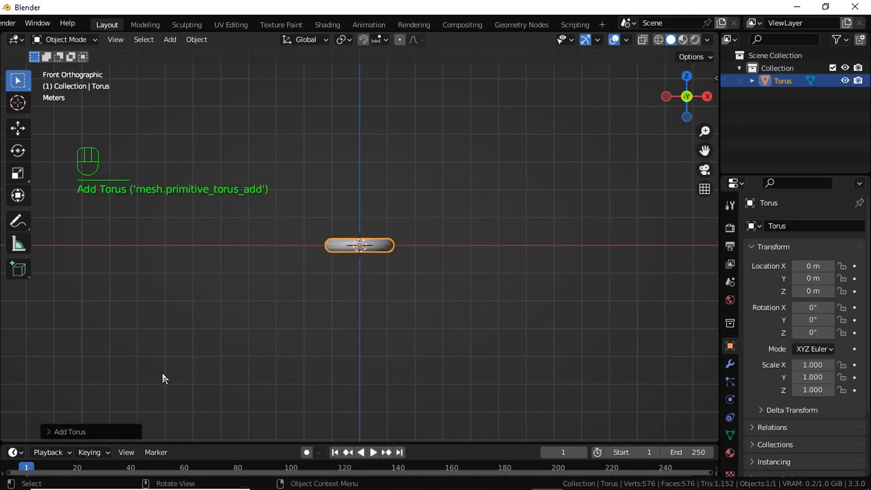
Set the new torus's major radius to 2 m and its minor radius to 0.5 m
key("KP_7")
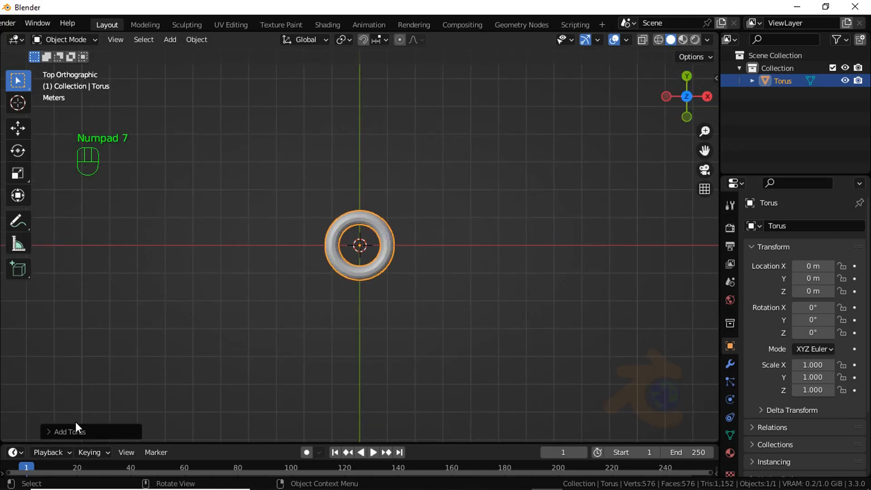
left_click(55, 429)
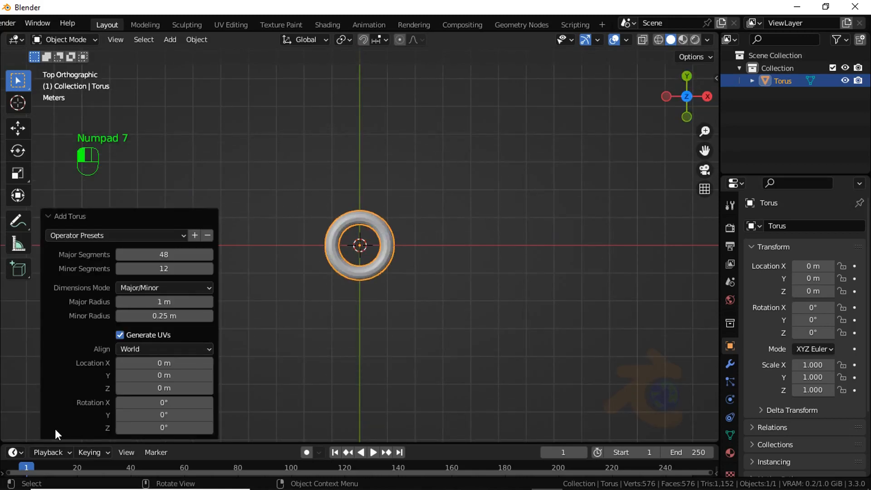
left_click(175, 302)
type("2")
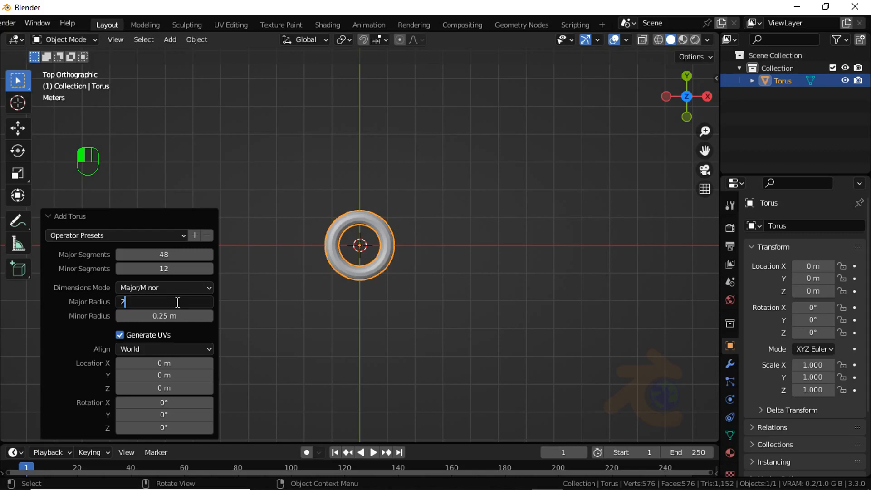
key("Return")
left_click(183, 313)
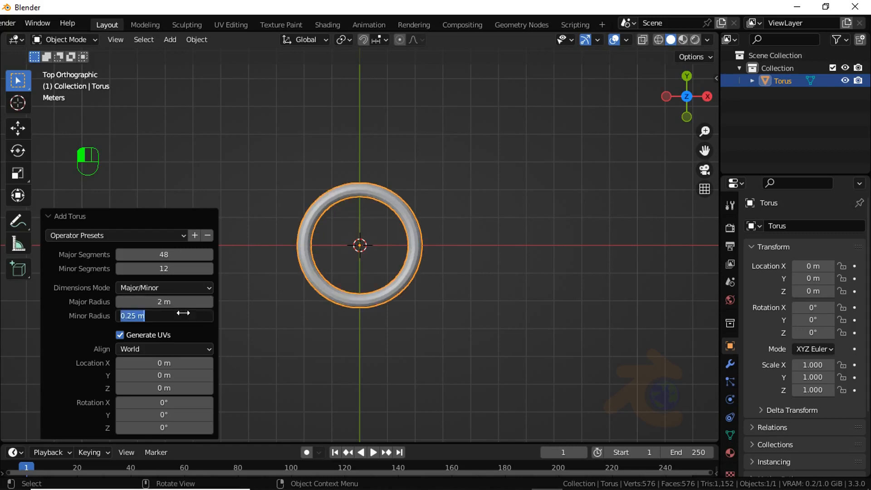
key("BackSpace")
type(".5")
key("Return")
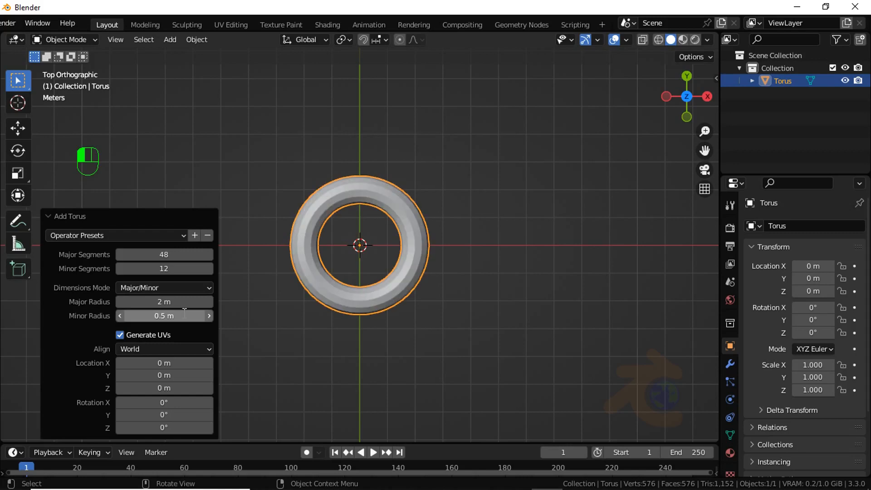
Add a Wireframe modifier to the torus
scroll(297, 293, "up", 3)
key("KP_1")
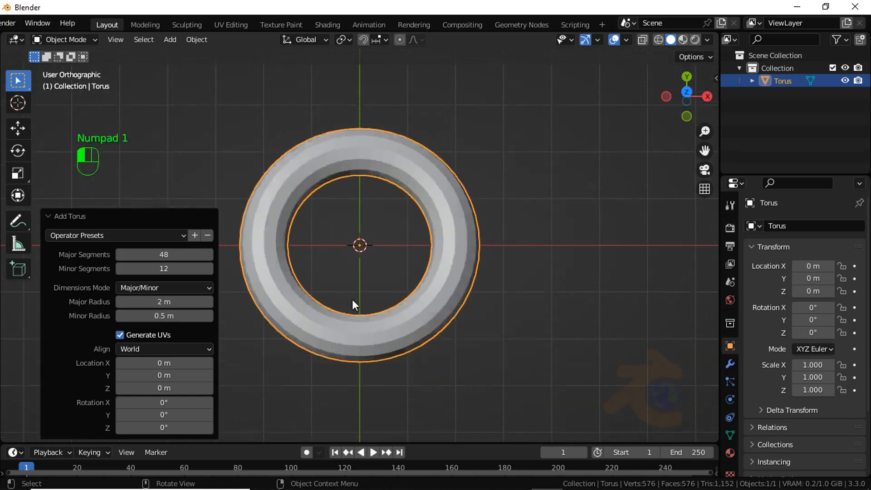
left_click(377, 320)
left_click(424, 247)
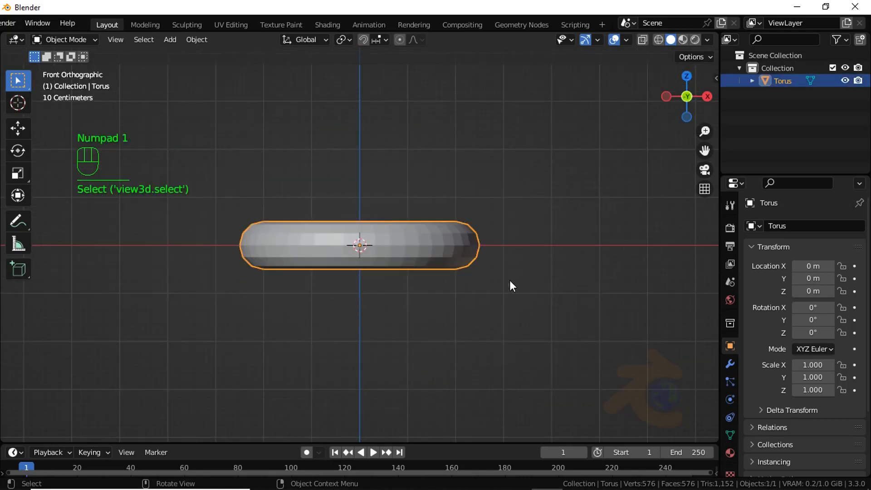
left_click(730, 363)
left_click(780, 227)
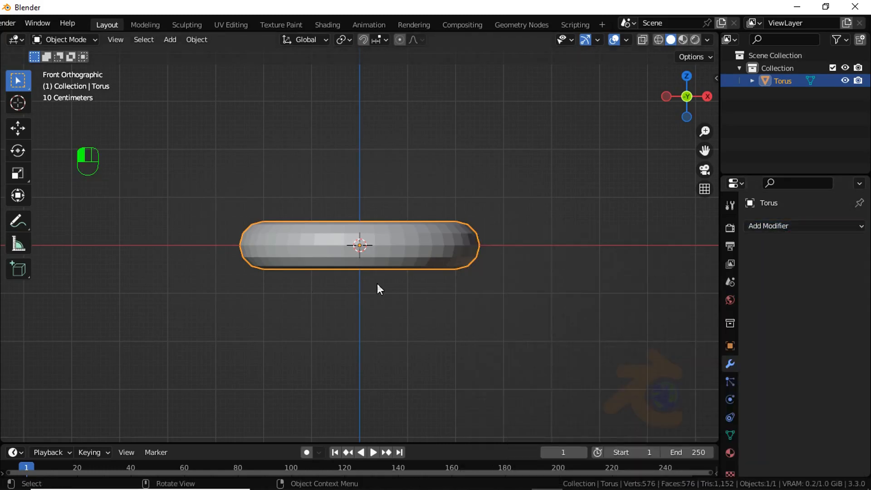
left_click(783, 227)
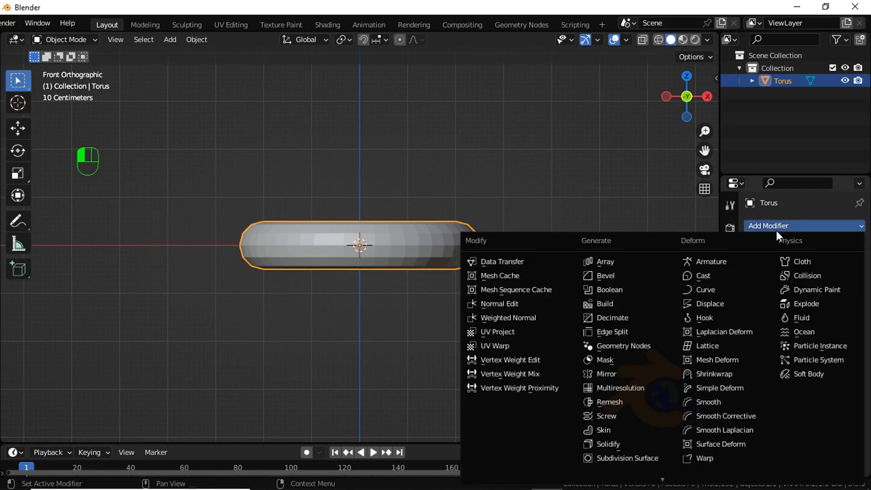
scroll(641, 414, "down", 1)
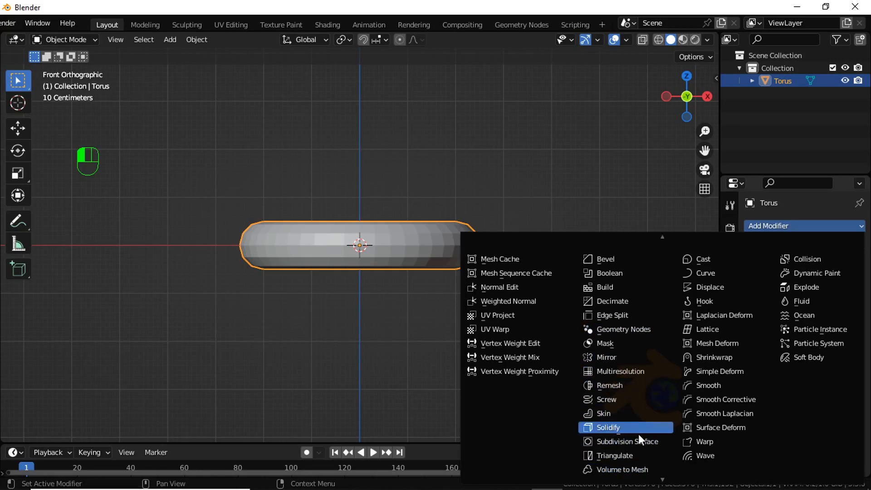
scroll(638, 435, "down", 4)
scroll(637, 456, "down", 1)
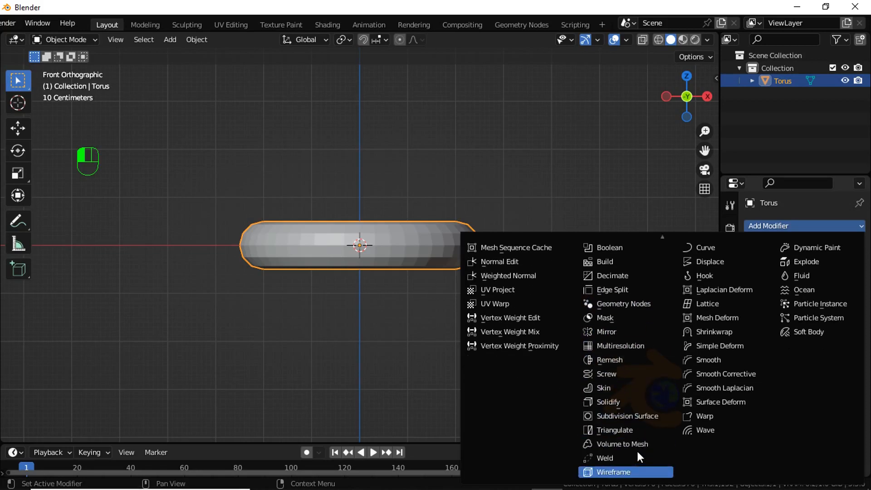
left_click(624, 474)
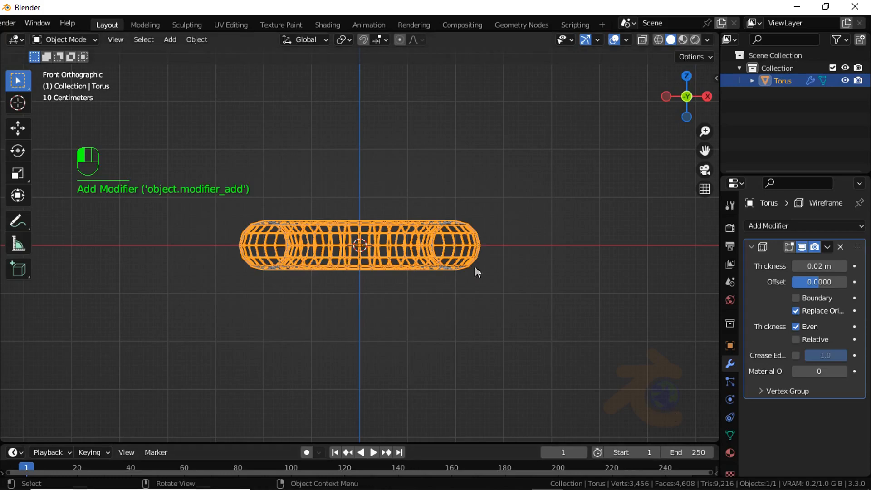
Turn off Replace Original in the torus's Wireframe modifier and raise its offset to about 0.05
left_click_drag(669, 105, 683, 149)
left_click(550, 204)
scroll(543, 216, "up", 5)
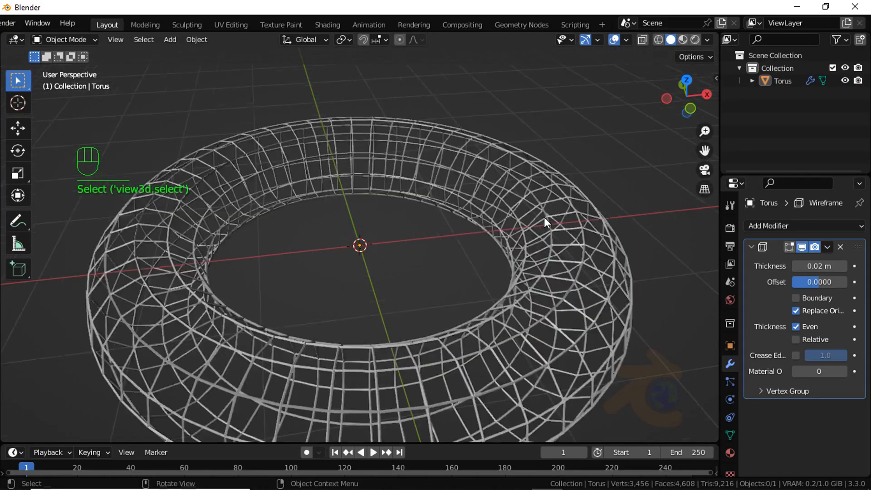
left_click(797, 311)
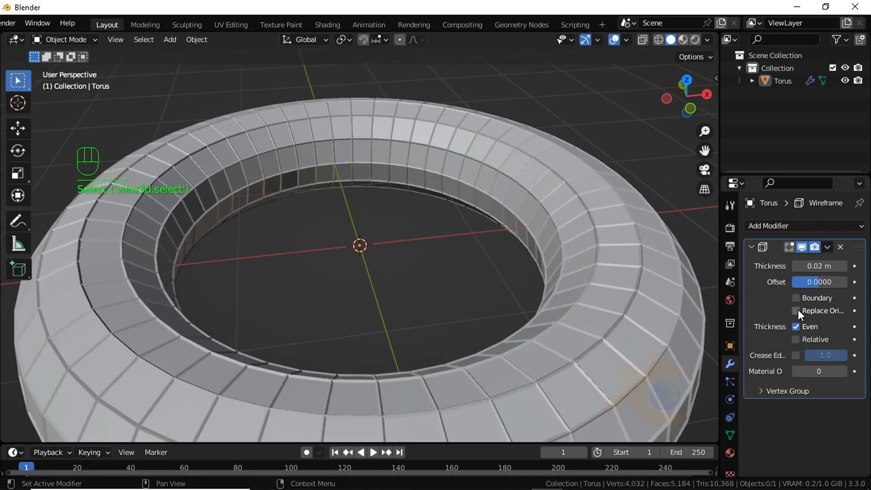
left_click_drag(829, 279, 861, 296, "shift")
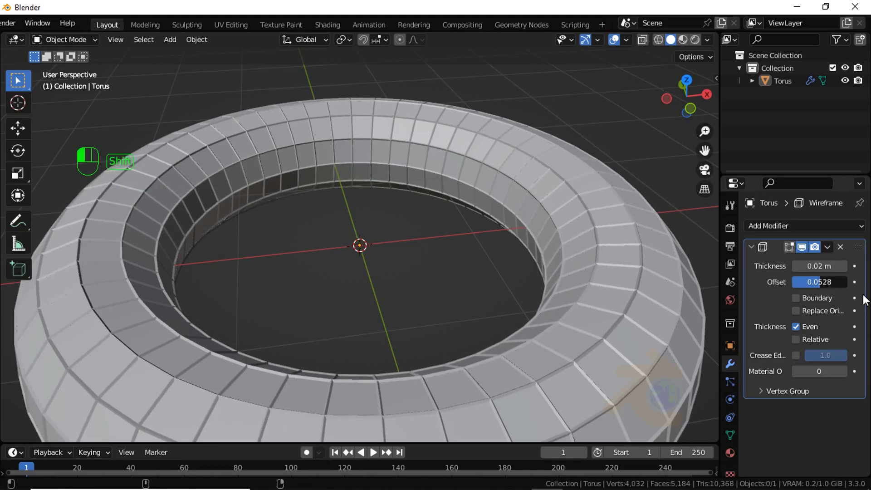
Add a Bezier circle curve at the centre of the torus, aligned to the top view
key("KP_7")
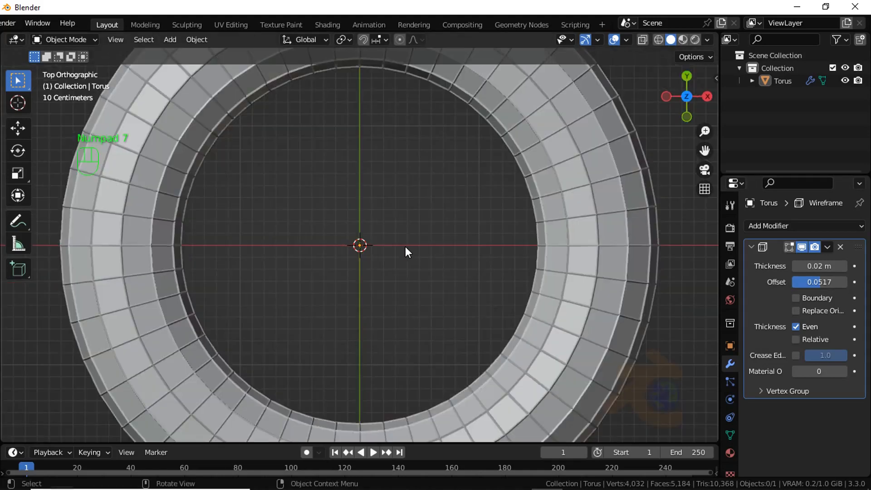
key("shift+a")
mouse_move(324, 236)
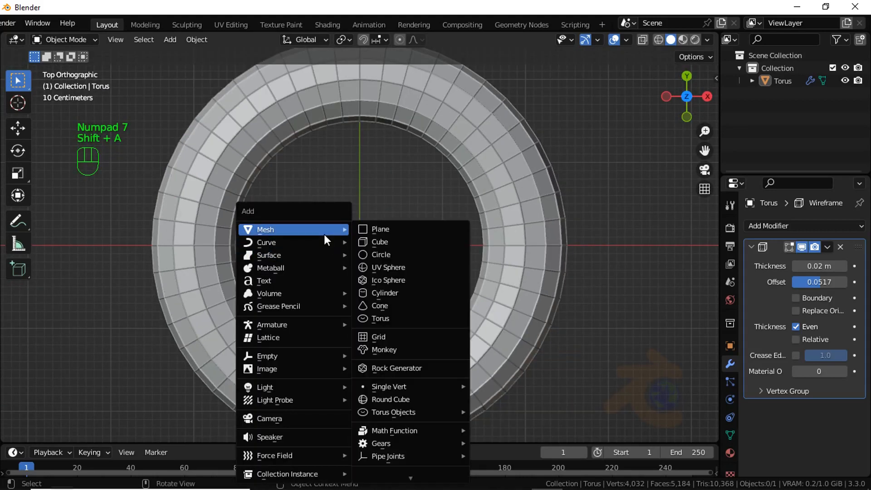
mouse_move(283, 241)
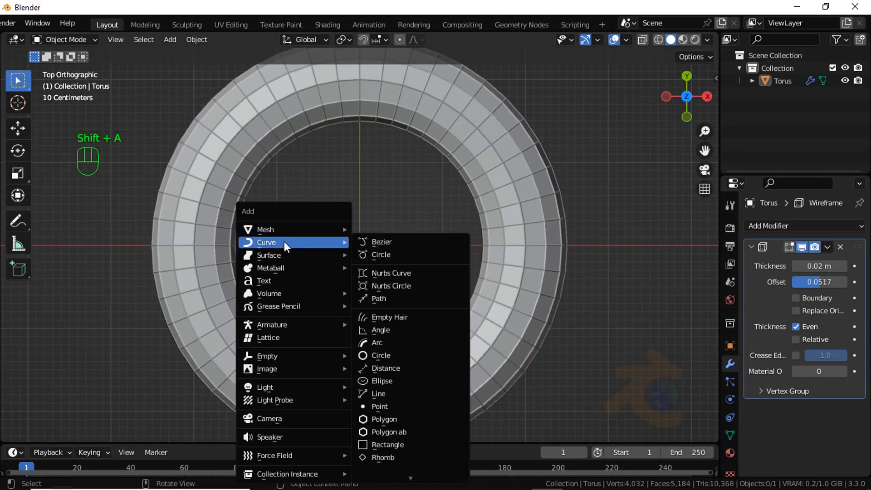
left_click(376, 254)
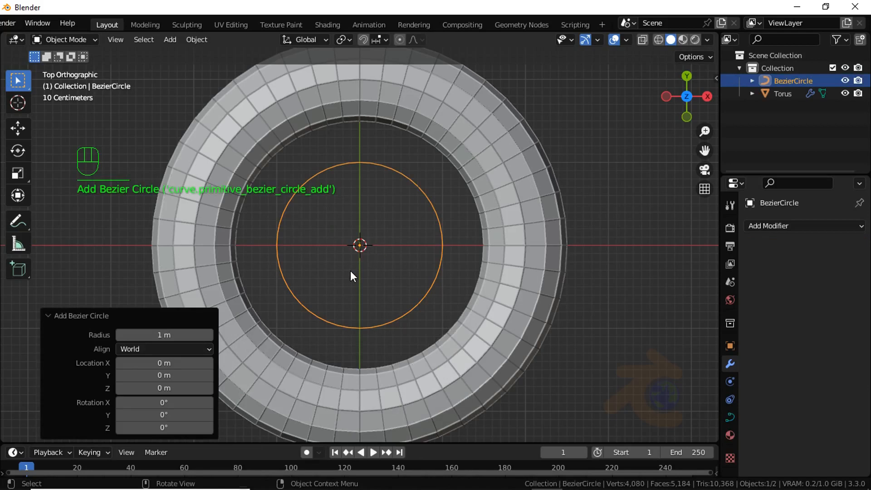
Scale the Bezier circle's control points by 2 in Edit Mode so it runs inside the torus tube, and return to solid shading
key("Tab")
key("shift+z")
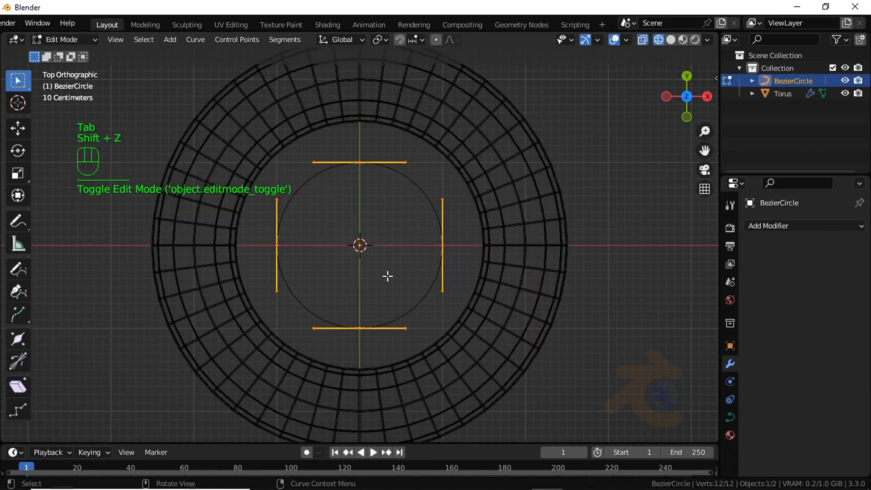
key("s")
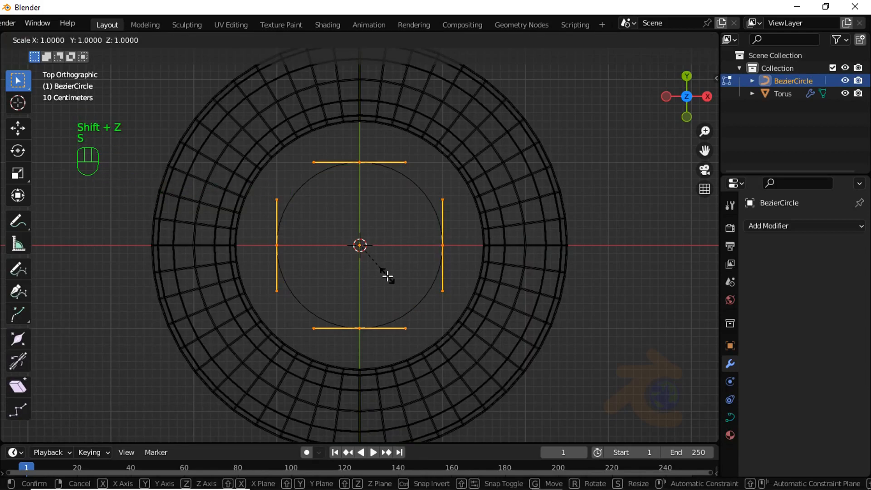
key("2")
left_click(387, 276)
key("Tab")
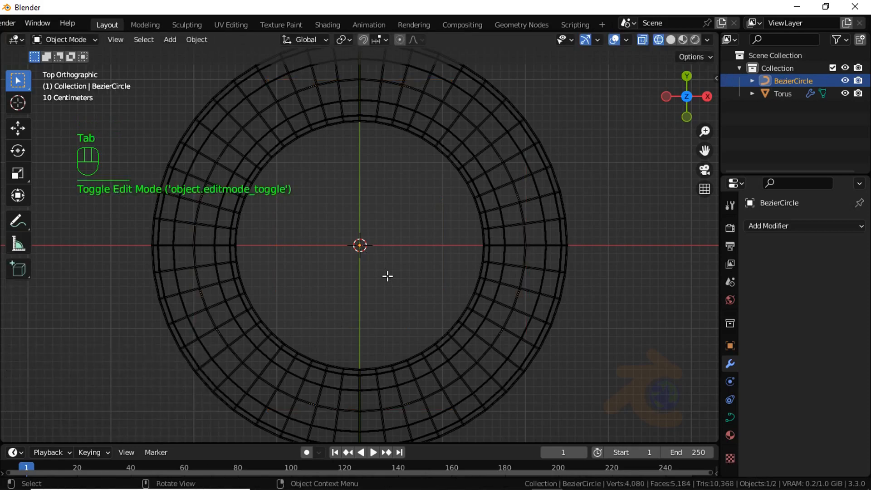
left_click(388, 275)
key("KP_1")
key("shift+z")
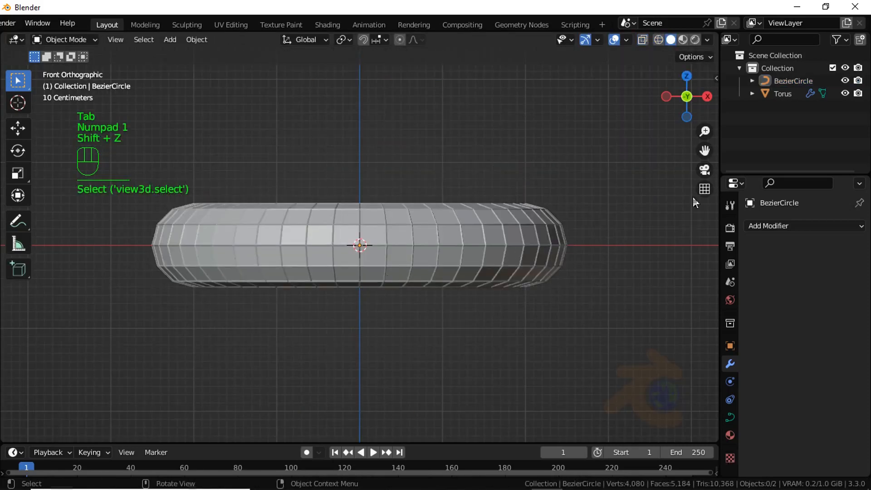
Add a camera at the world origin
left_click_drag(690, 103, 701, 150)
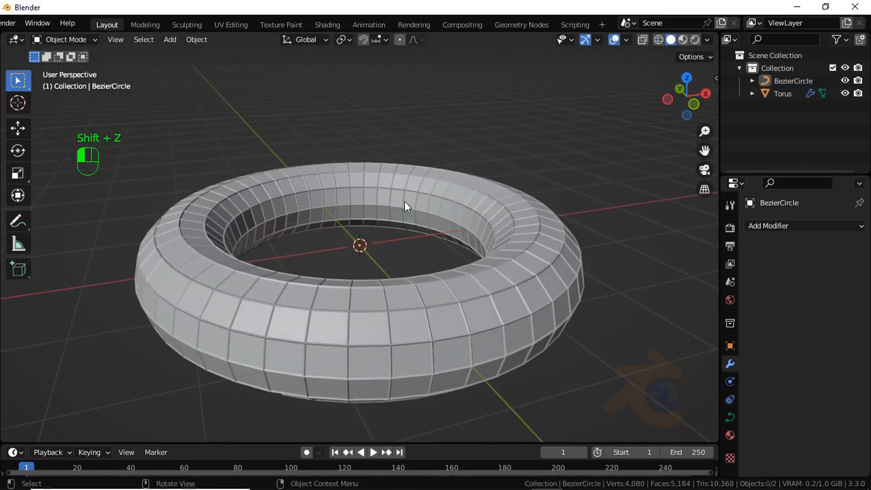
key("shift+a")
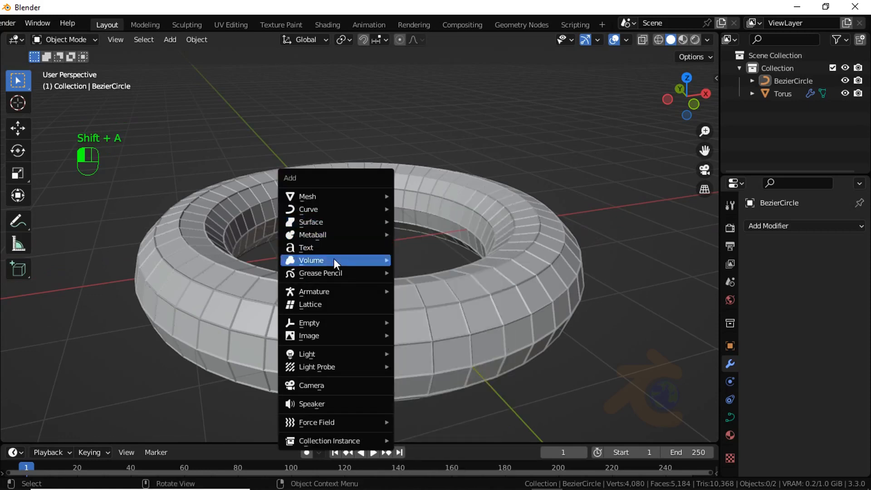
left_click(324, 382)
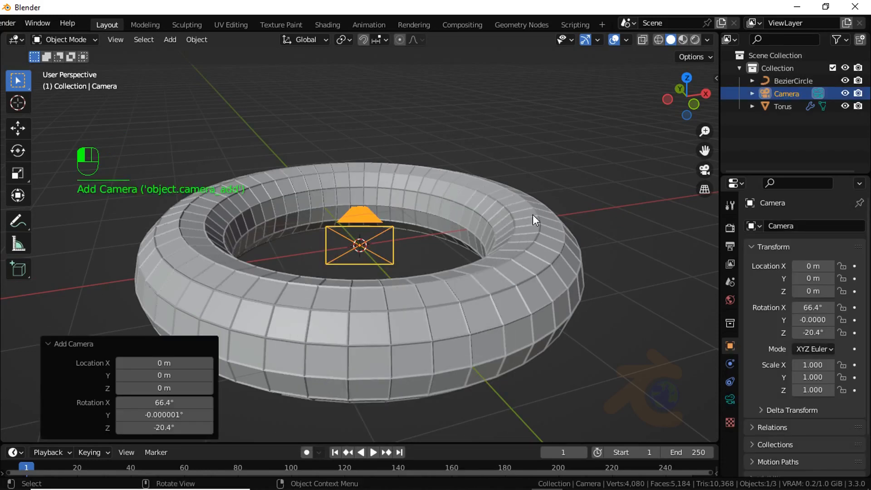
Set the camera's X, Y and Z rotation to 0°
key("n")
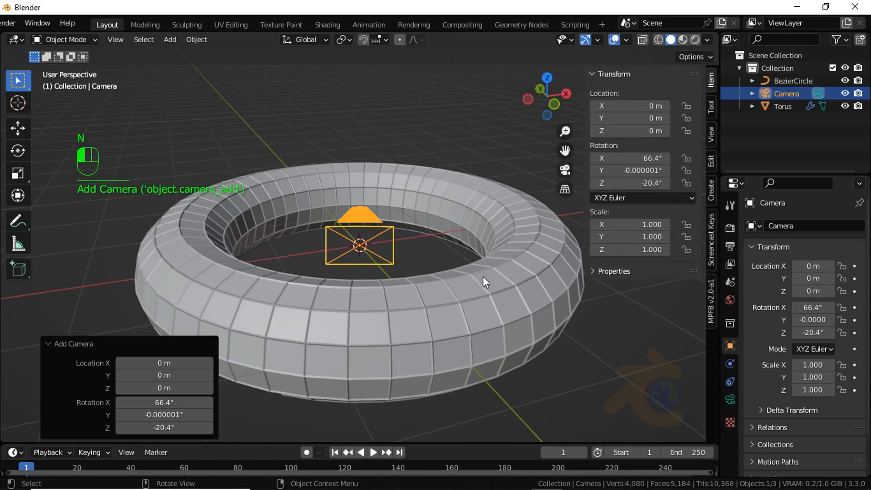
mouse_move(633, 163)
left_mouse_down()
mouse_move(633, 183)
mouse_move(633, 160)
left_mouse_up()
key("BackSpace")
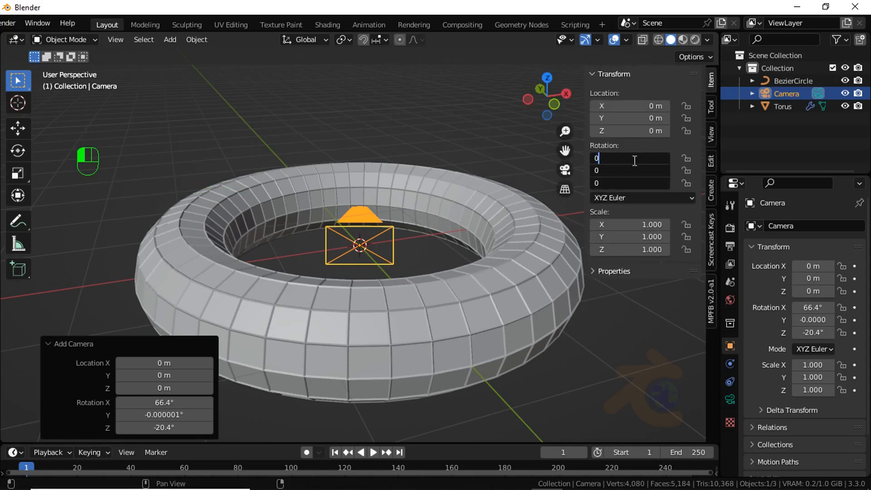
type("0")
key("Return")
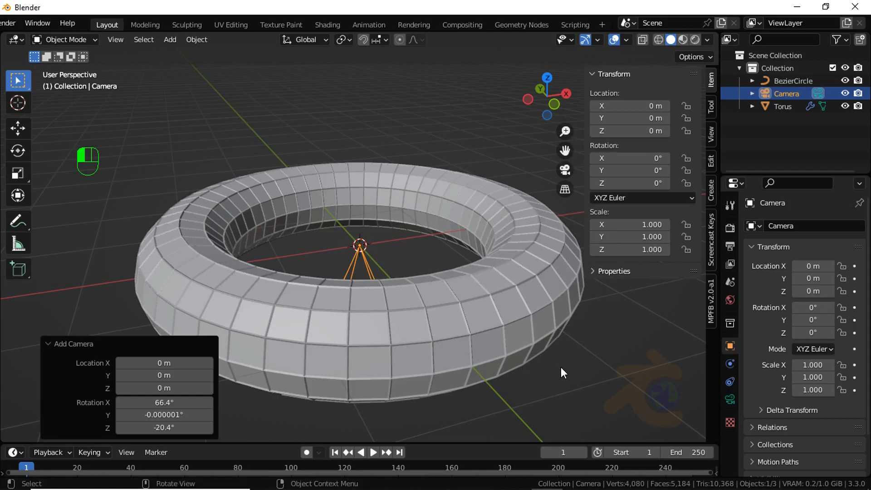
Add a Follow Path constraint to the camera with BezierCircle as its target
left_click(478, 376)
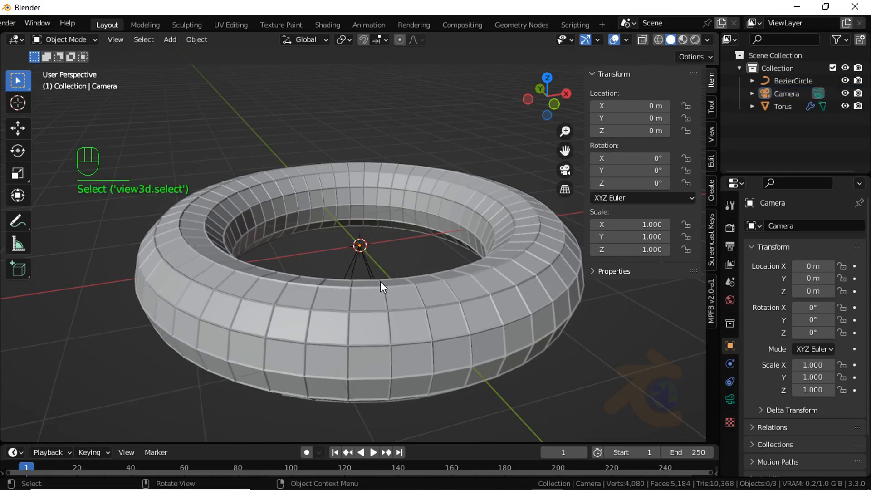
left_click(378, 265)
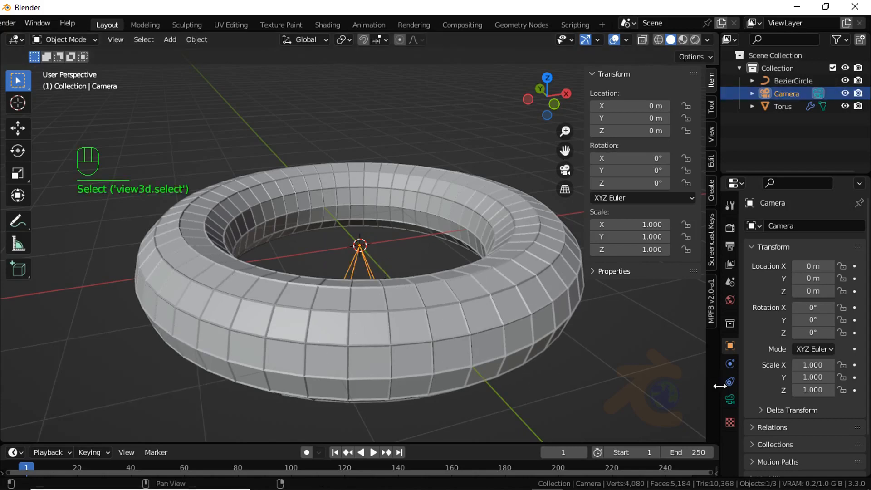
left_click(730, 399)
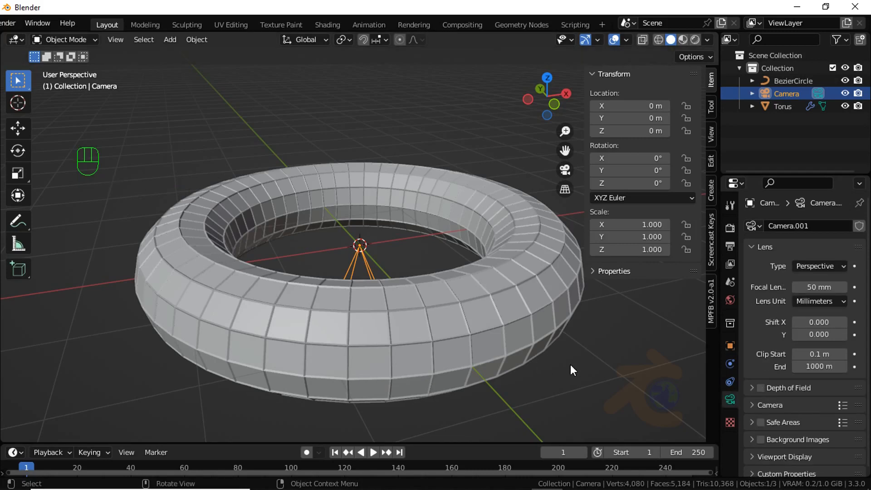
key("n")
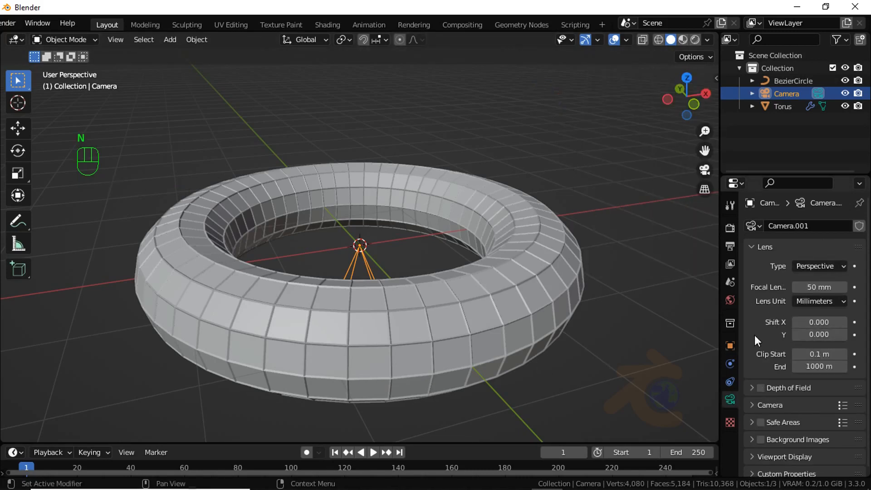
left_click(730, 380)
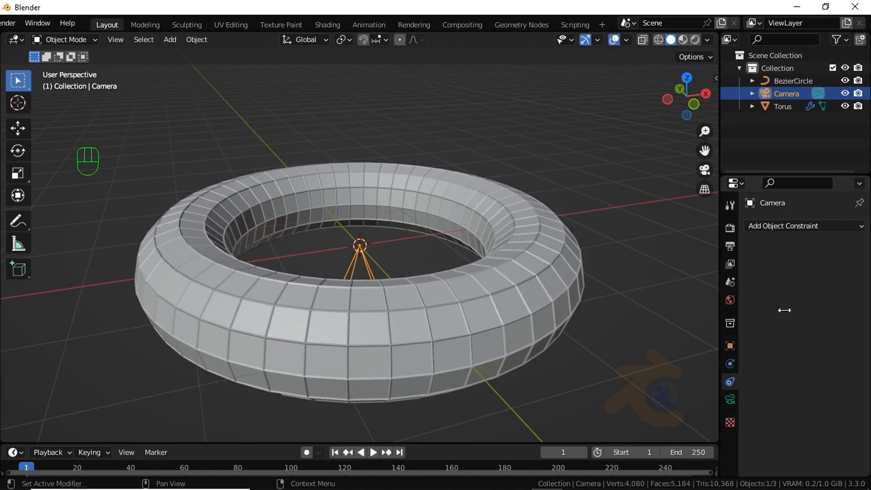
left_click(811, 227)
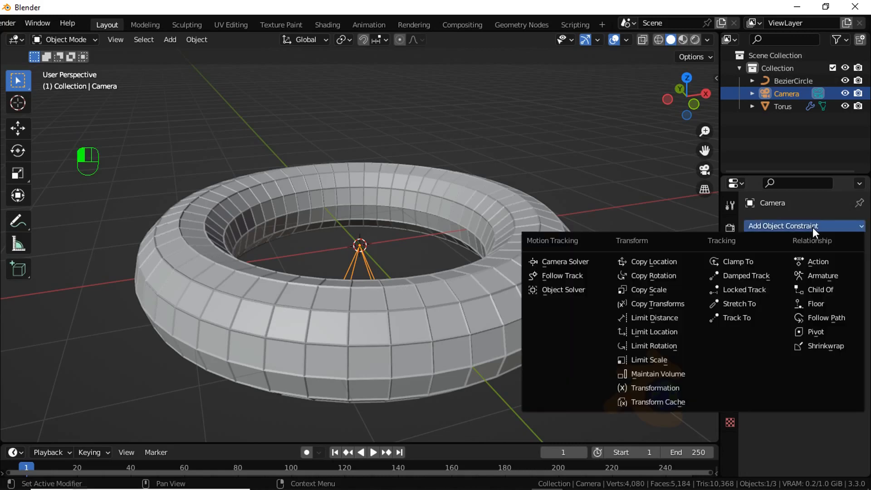
left_click(832, 316)
left_click(820, 268)
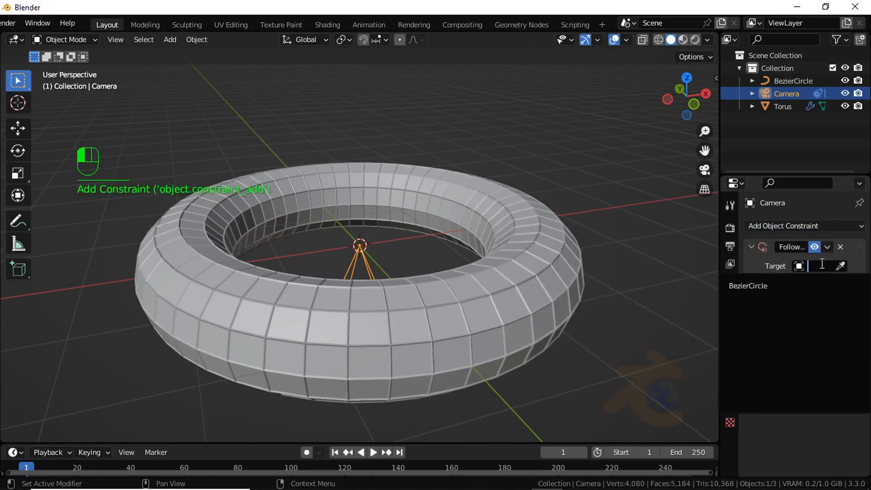
left_click(794, 285)
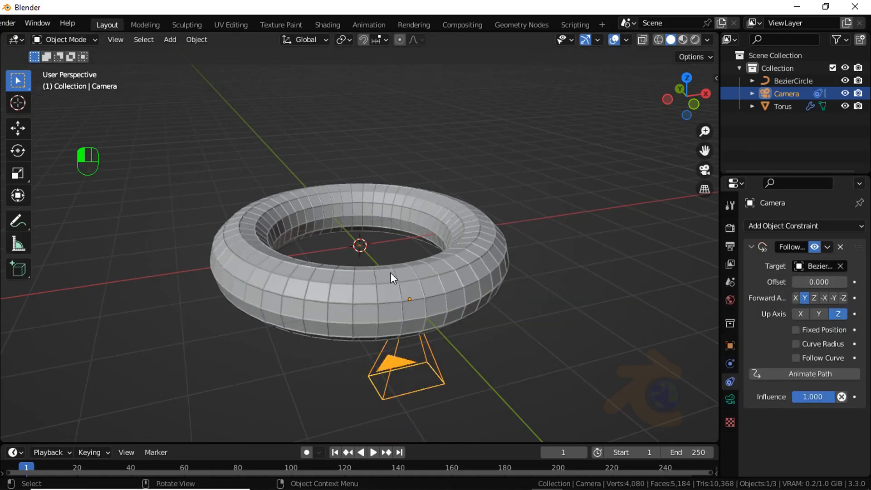
Add a Plain Axes empty at the world origin, at the centre of the torus
key("KP_7")
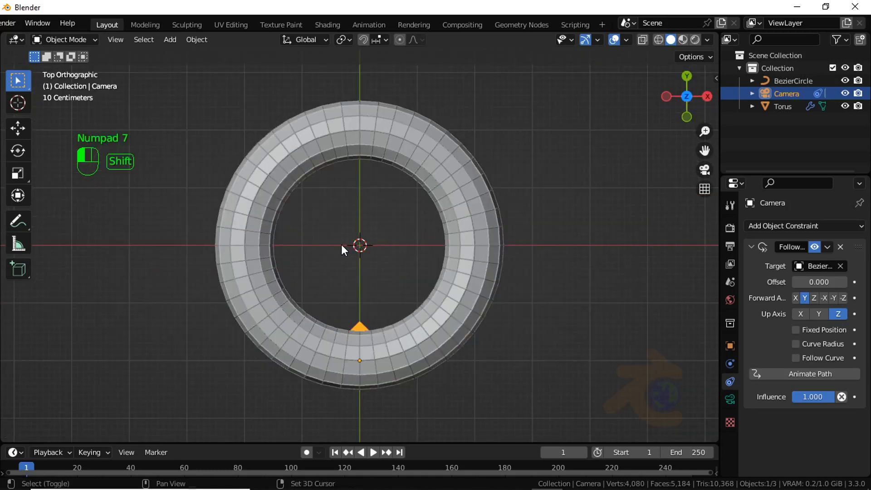
key("shift+a")
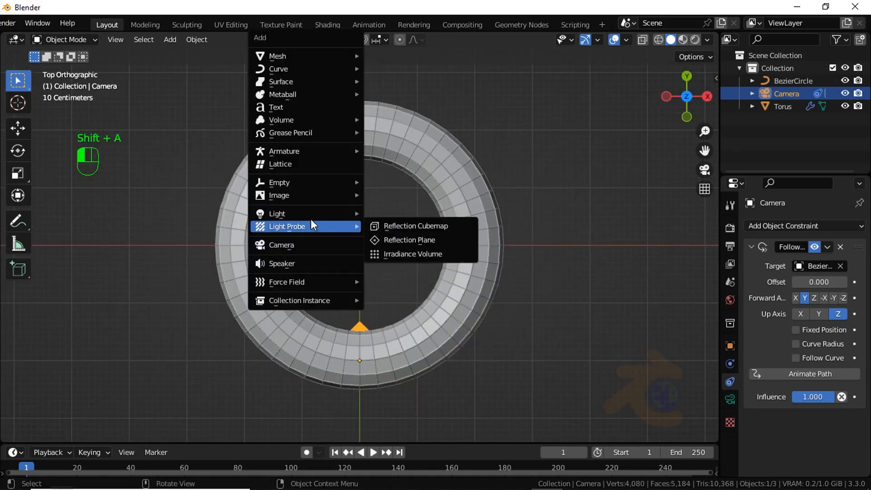
mouse_move(309, 218)
mouse_move(297, 182)
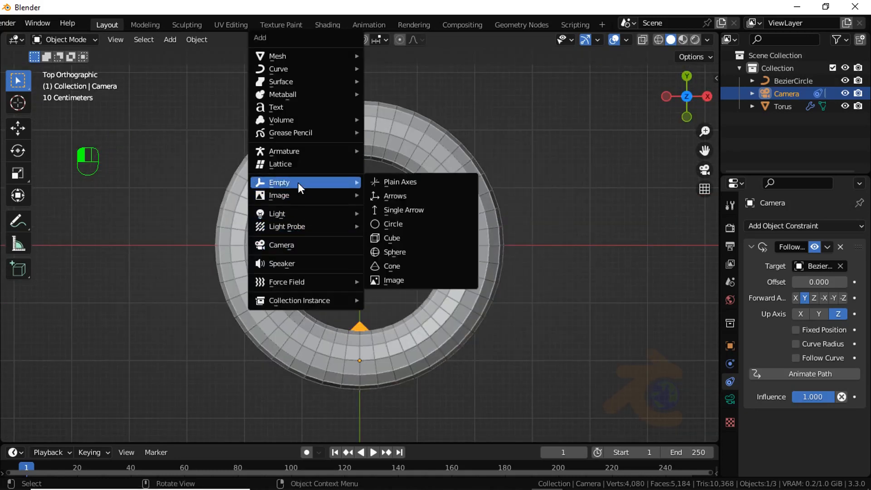
left_click(394, 180)
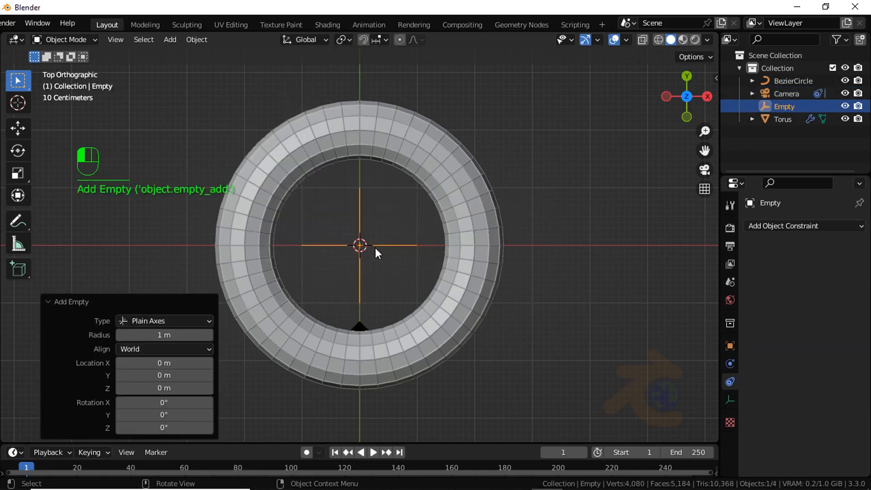
Give the empty a Follow Path constraint targeting BezierCircle and set its Offset to 10.3 so it sits ahead of the camera
left_click(398, 249)
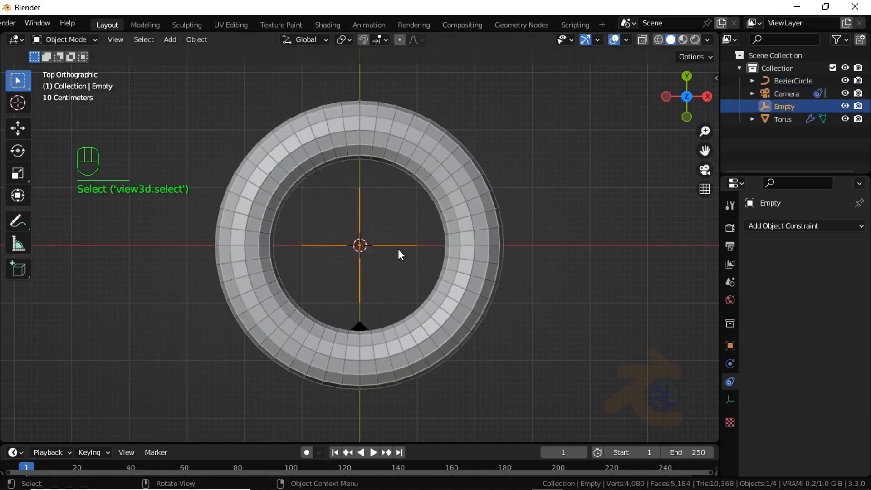
left_click(398, 267)
left_click(394, 243)
left_click(788, 225)
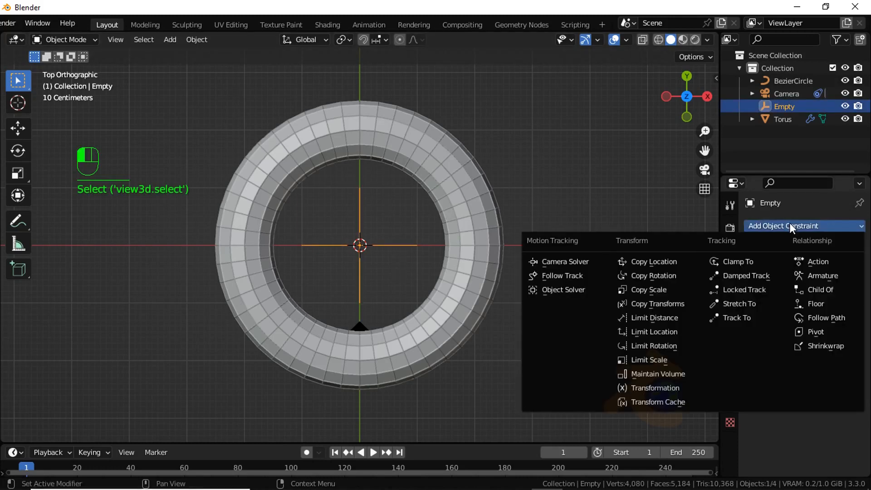
left_click(823, 317)
left_click(818, 266)
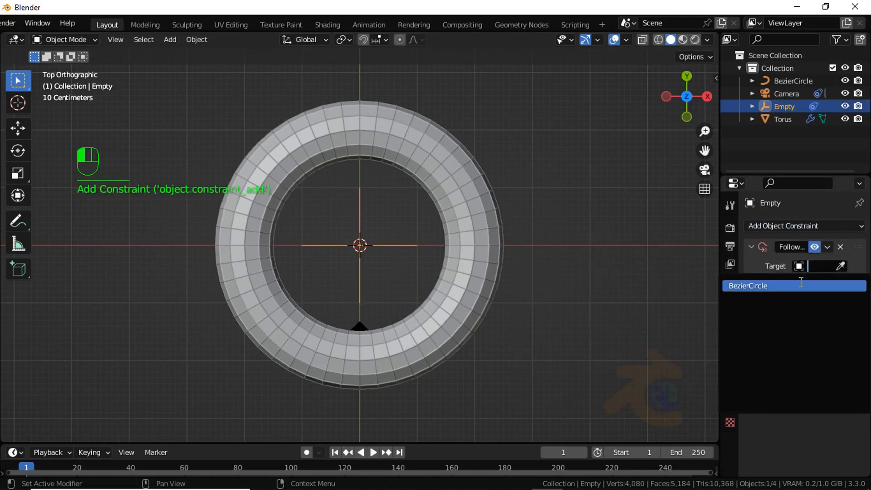
left_click(801, 284)
key("shift+z")
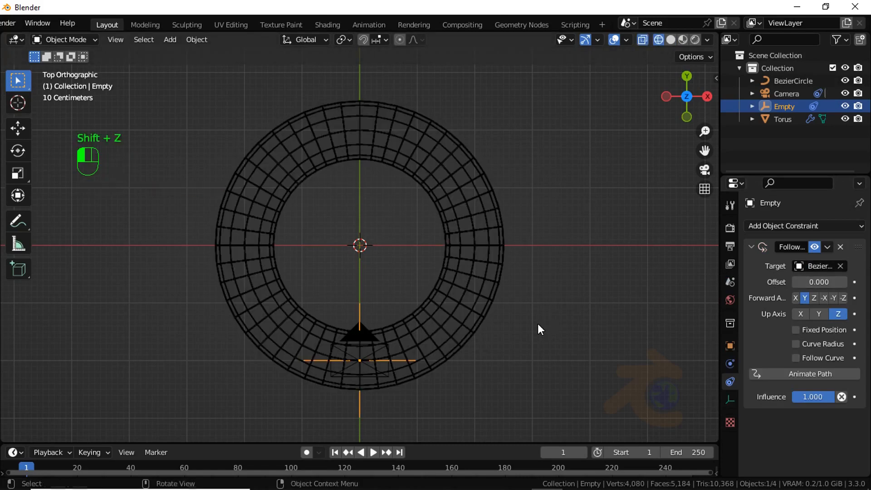
scroll(537, 323, "up", 1)
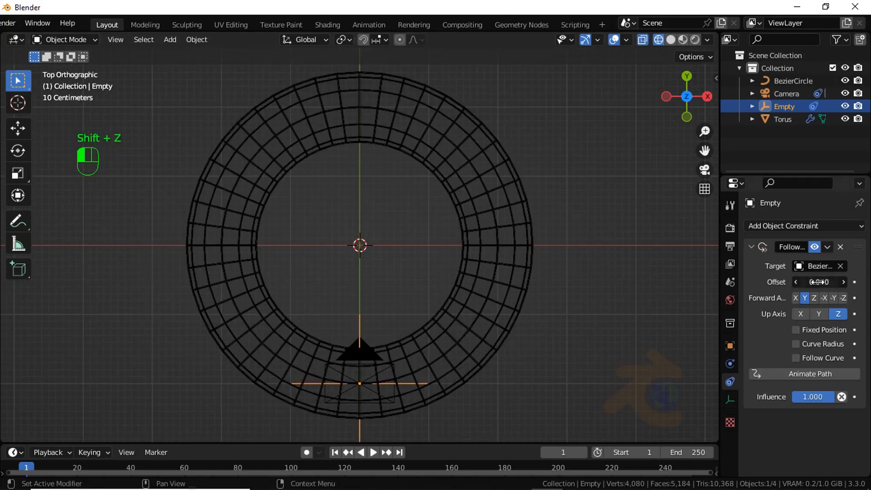
left_click_drag(818, 281, 49, 280)
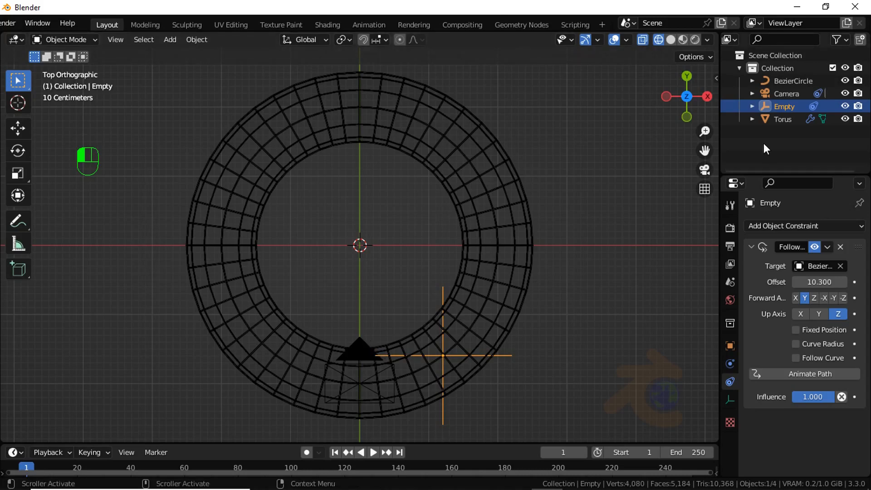
Add a Track To constraint to the camera with Empty as its target, working in solid shading
key("KP_1")
key("shift+z")
left_click(381, 322)
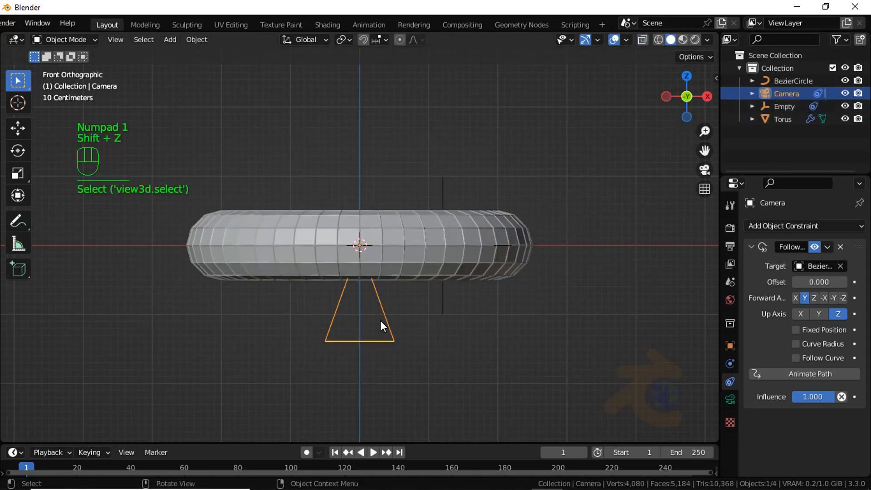
left_click(809, 223)
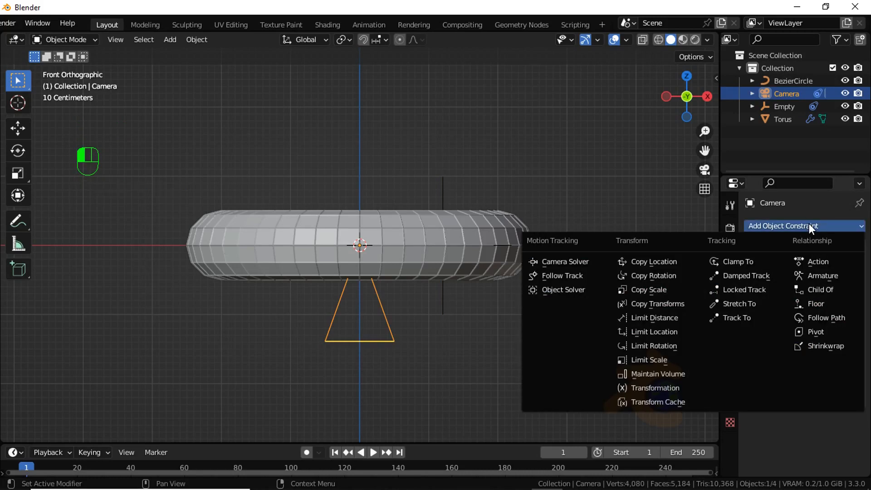
left_click(744, 315)
scroll(820, 358, "down", 3)
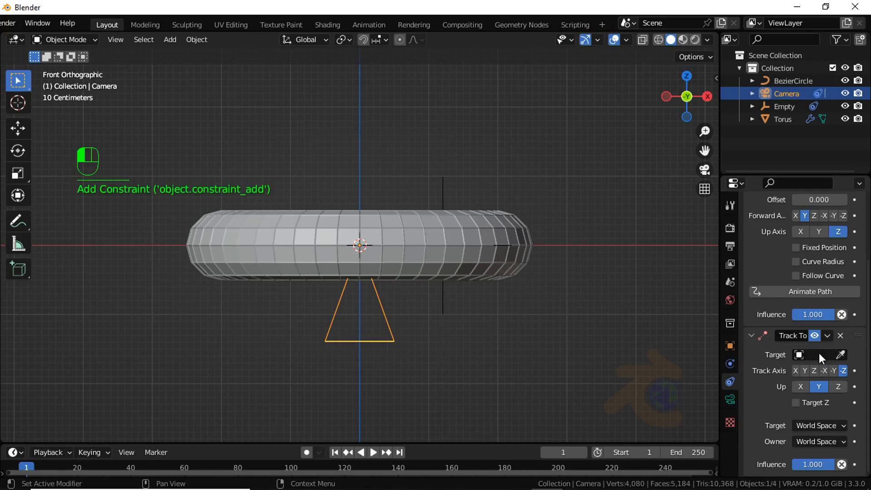
left_click(818, 354)
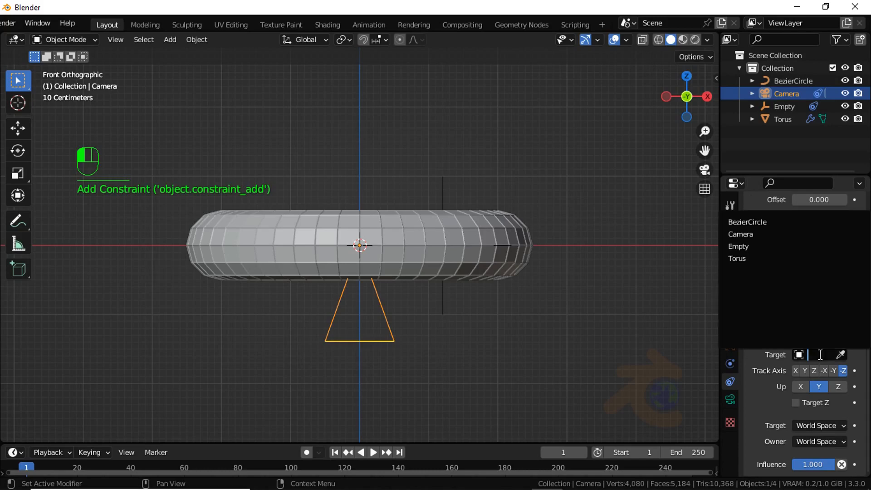
left_click(751, 246)
Adjust the empty's Follow Path Offset to 12.3 while looking through the camera inside the tunnel
left_click_drag(682, 106, 500, 237)
key("KP_0")
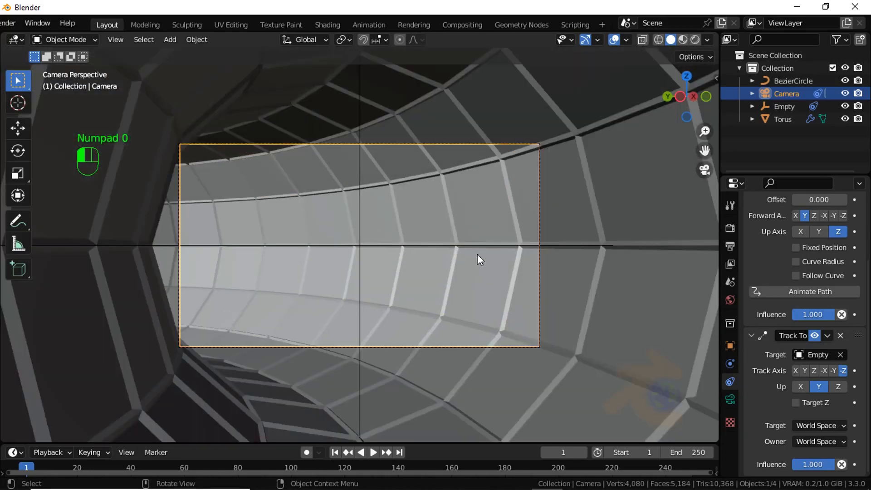
left_click(360, 240)
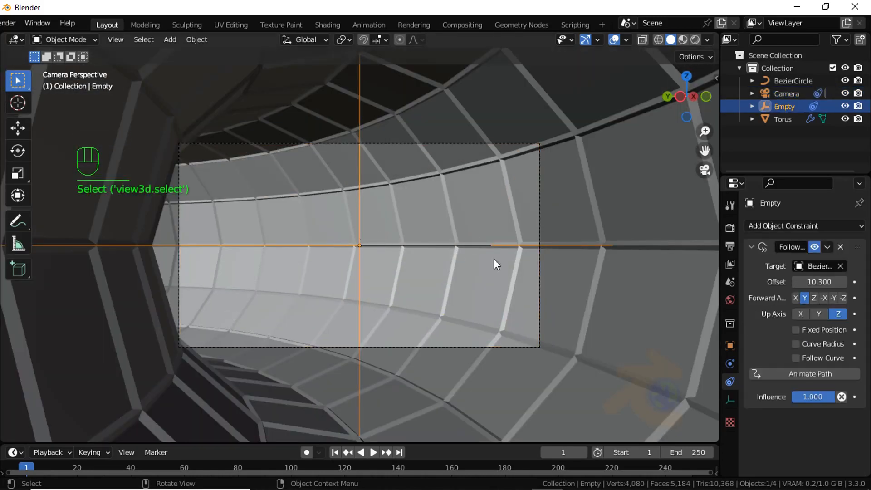
left_click_drag(814, 282, 830, 298)
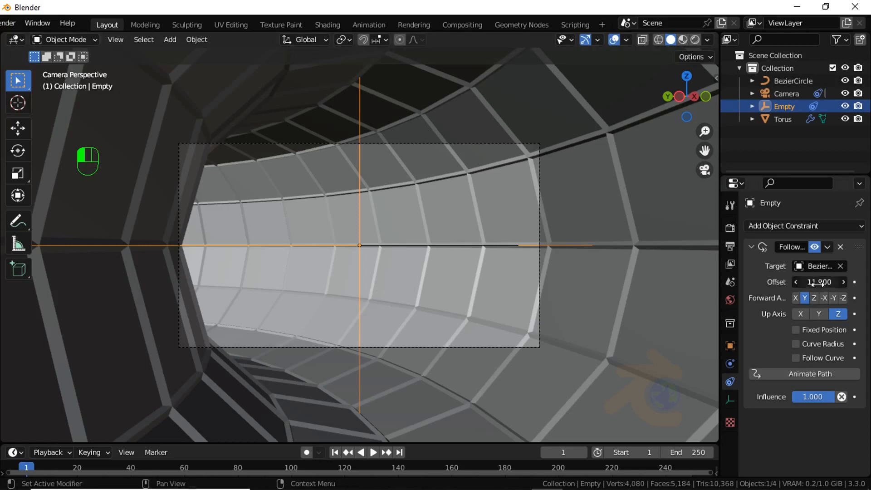
left_click_drag(806, 284, 816, 286)
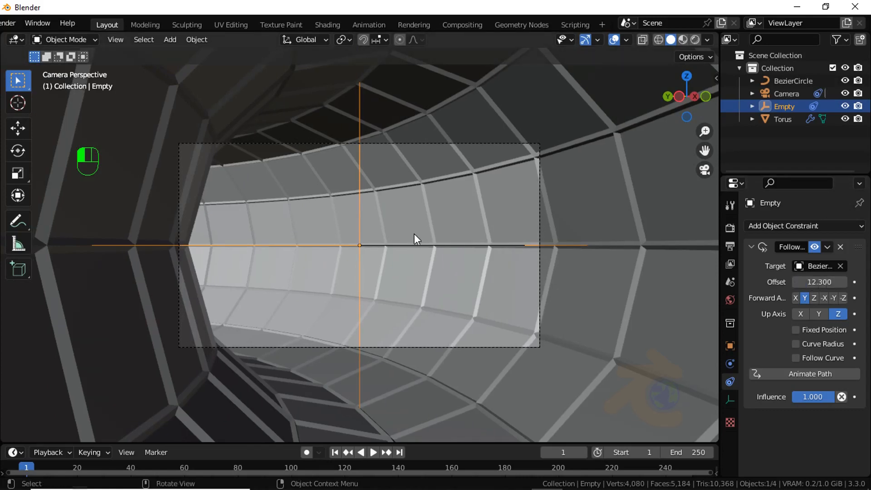
Add a second Plain Axes empty at the world origin from the top view
key("KP_0")
key("KP_7")
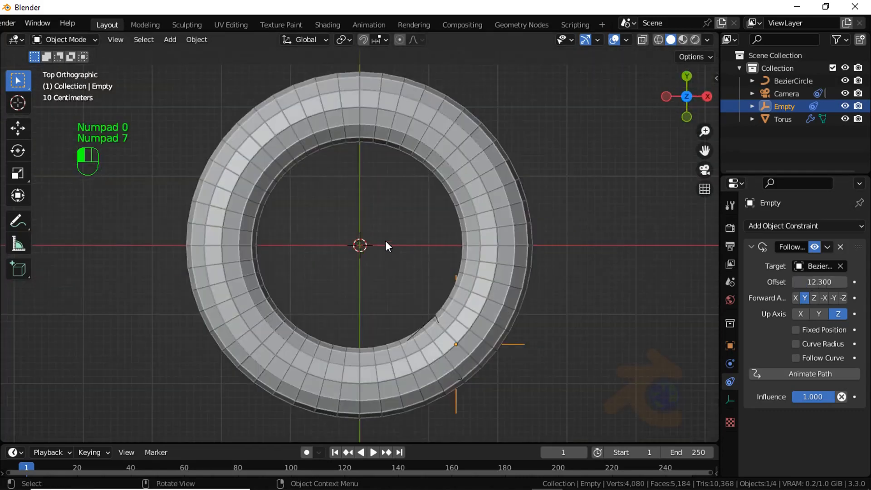
key("shift")
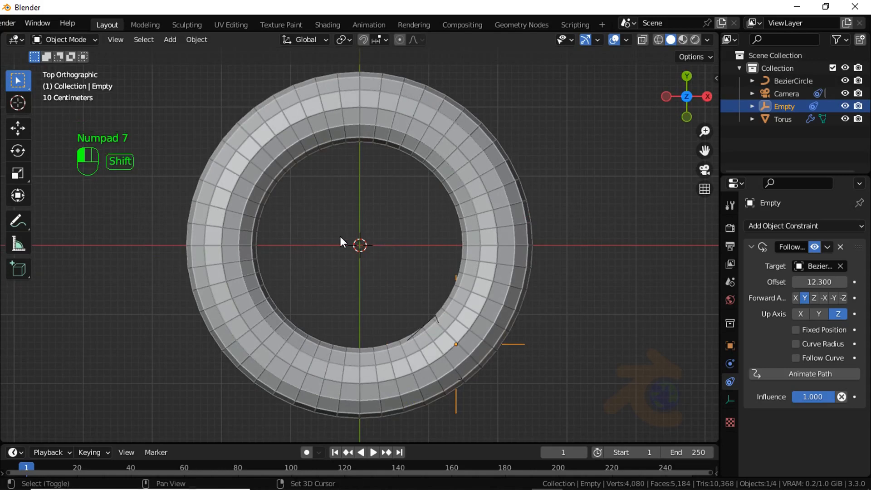
key("shift+a")
mouse_move(341, 237)
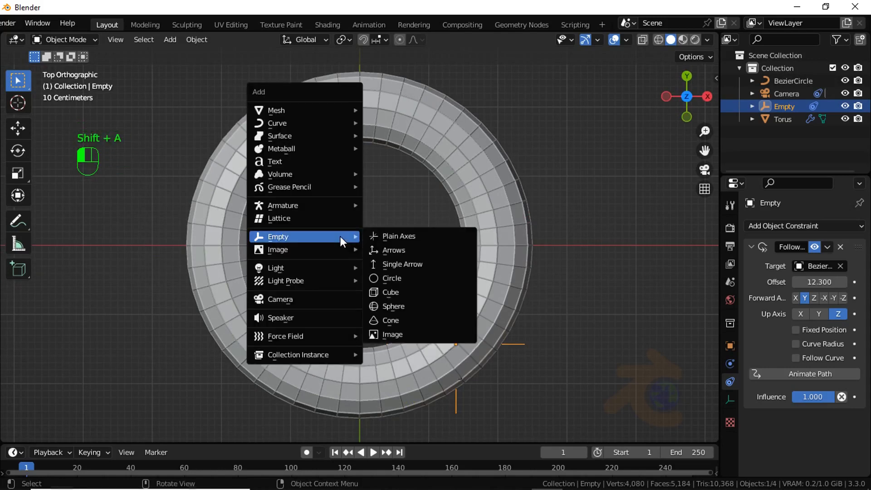
left_click(386, 237)
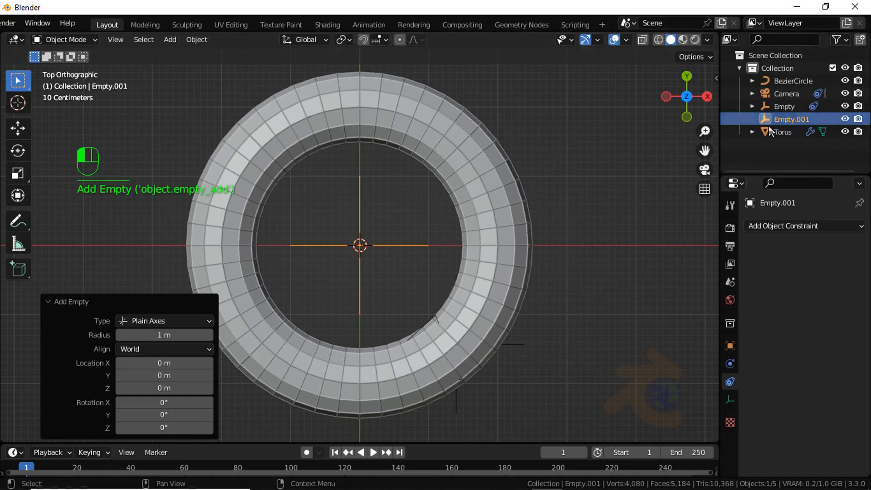
Add a driver to the camera's Follow Path Offset and set Empty.001 as its variable's object
left_click(785, 94)
scroll(837, 301, "down", 4)
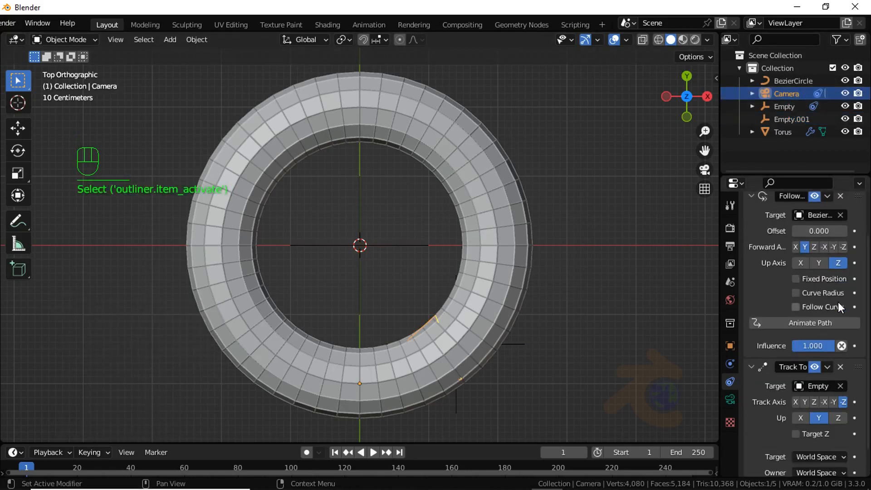
scroll(837, 301, "down", 1)
scroll(837, 301, "up", 5)
right_click(824, 285)
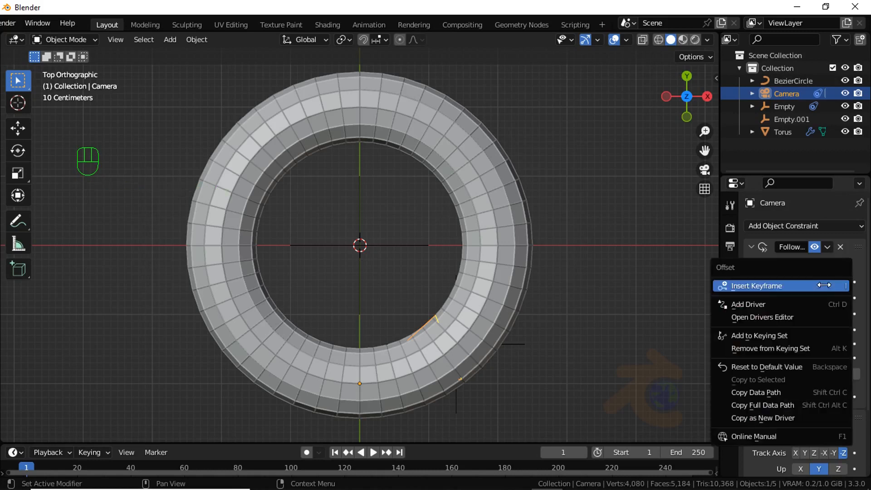
left_click(786, 308)
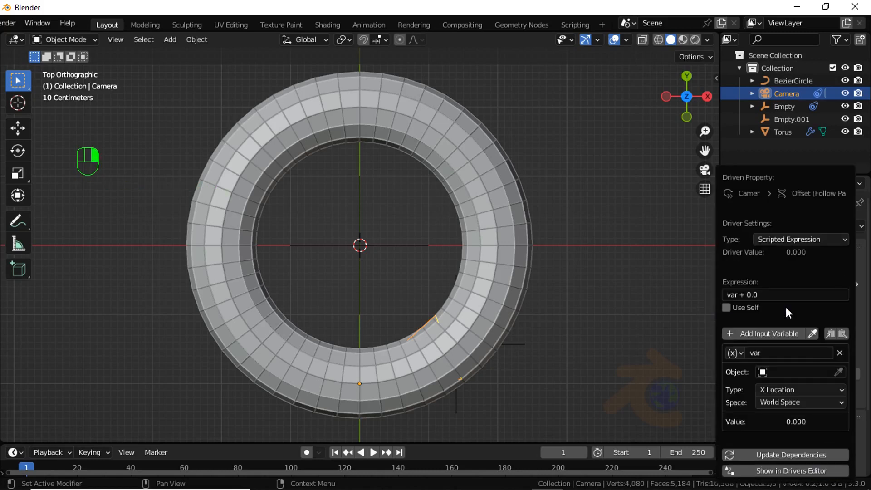
left_click(786, 371)
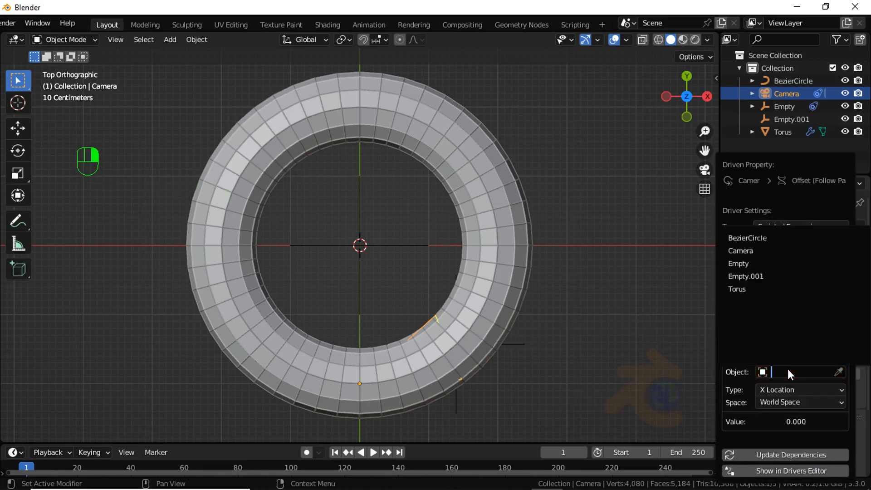
left_click(764, 277)
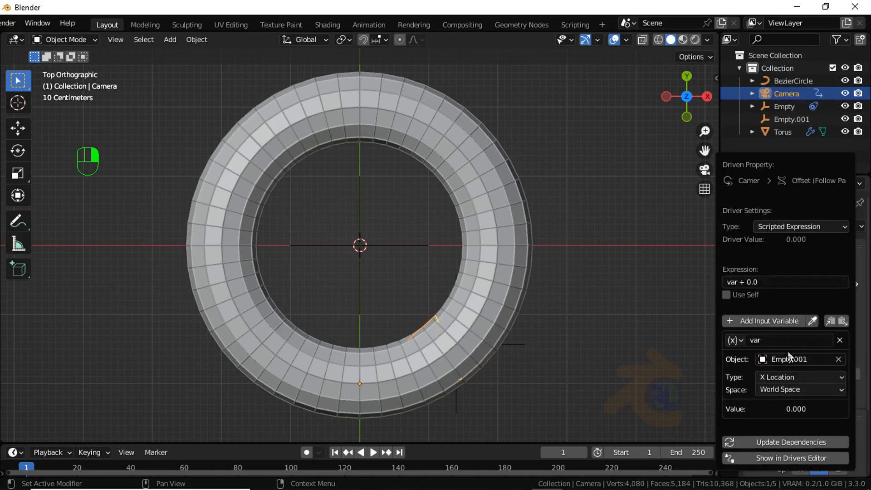
Add a driver to the Follow Path Offset of Empty and set Empty.001 as its variable's object
left_click(666, 350)
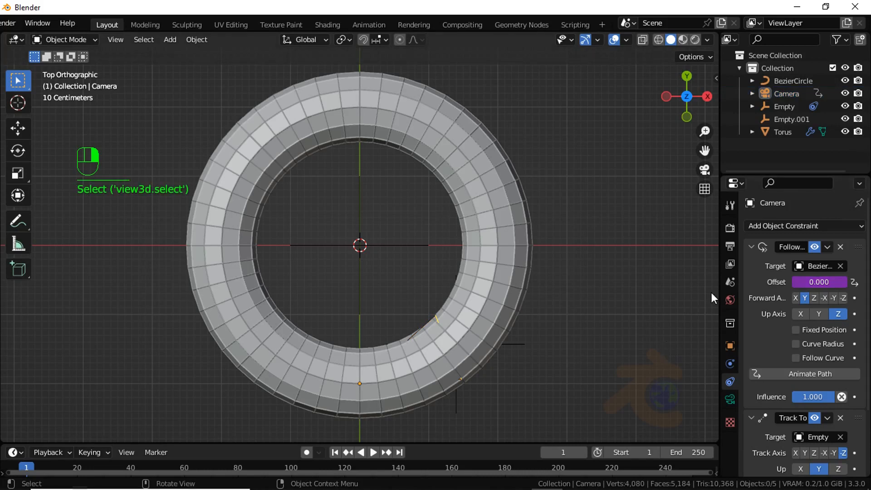
left_click(779, 105)
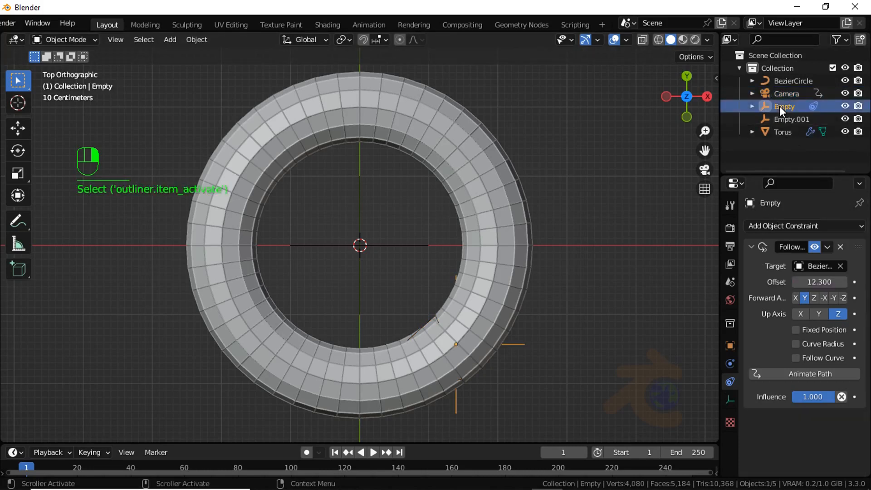
right_click(816, 281)
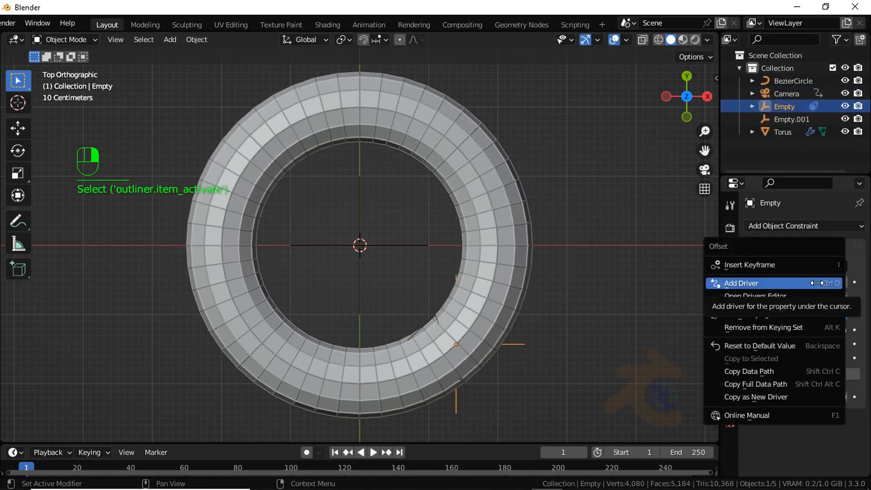
left_click(816, 281)
left_click(793, 371)
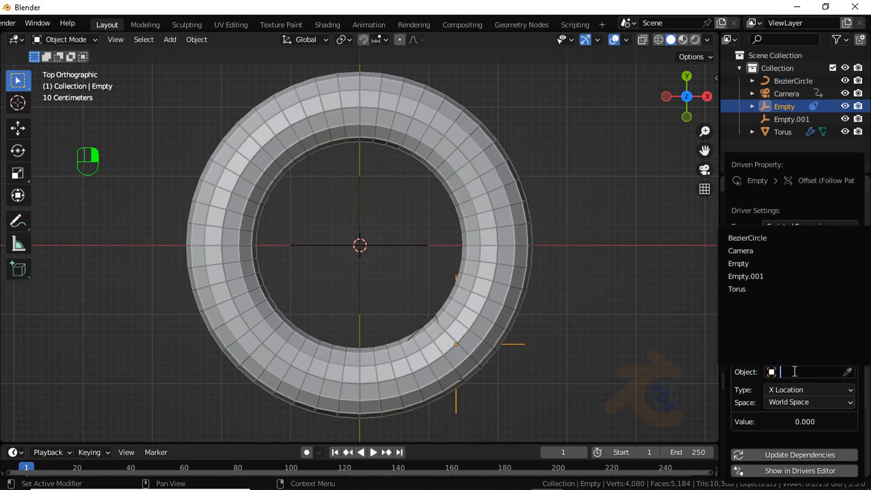
left_click(743, 280)
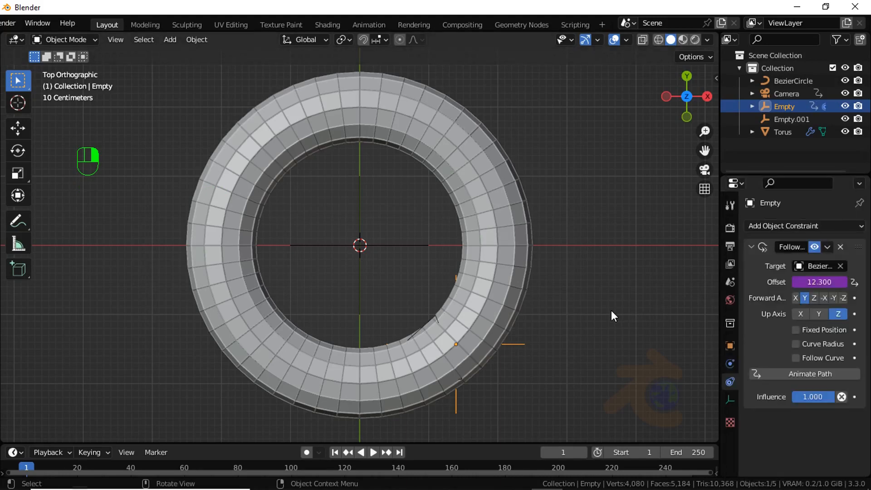
Test the drivers in camera view by varying the X location of Empty.001
key("KP_0")
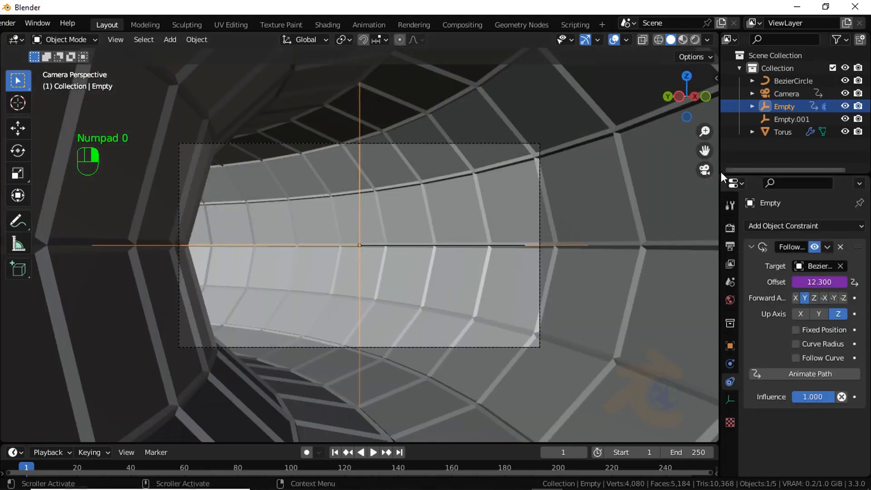
left_click(792, 120)
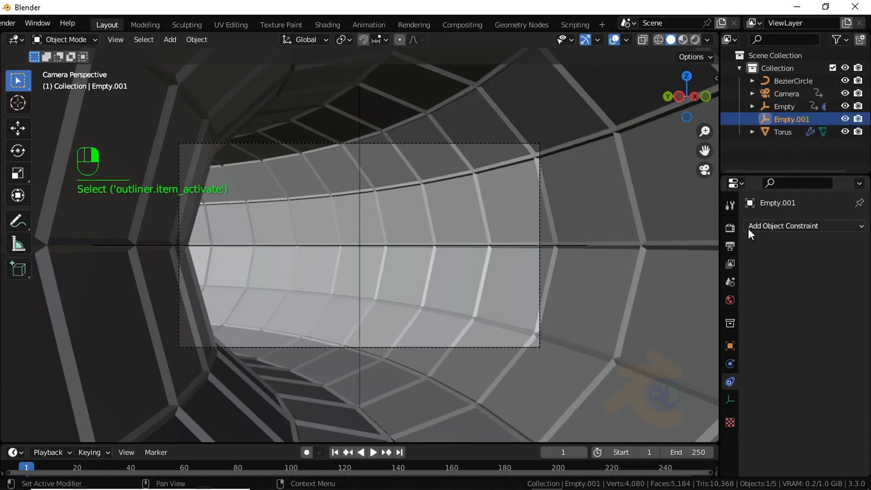
left_click(729, 346)
left_click(828, 265)
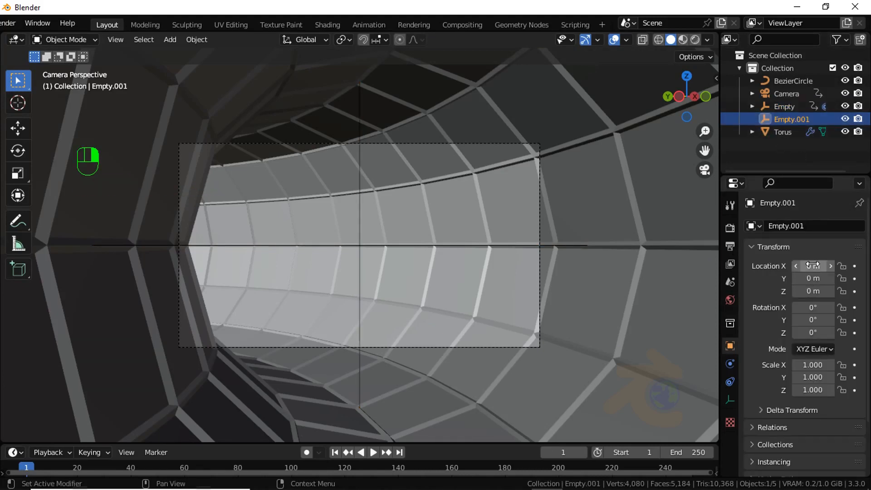
left_click_drag(828, 266, 284, 289)
Snap the 3D cursor to the BezierCircle control point on the positive Y axis, working from the top view
key("KP_7")
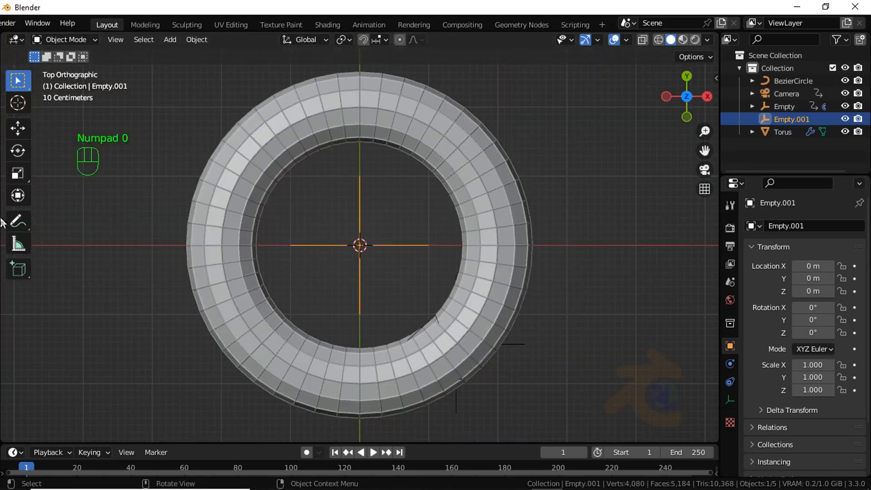
scroll(343, 204, "up", 1)
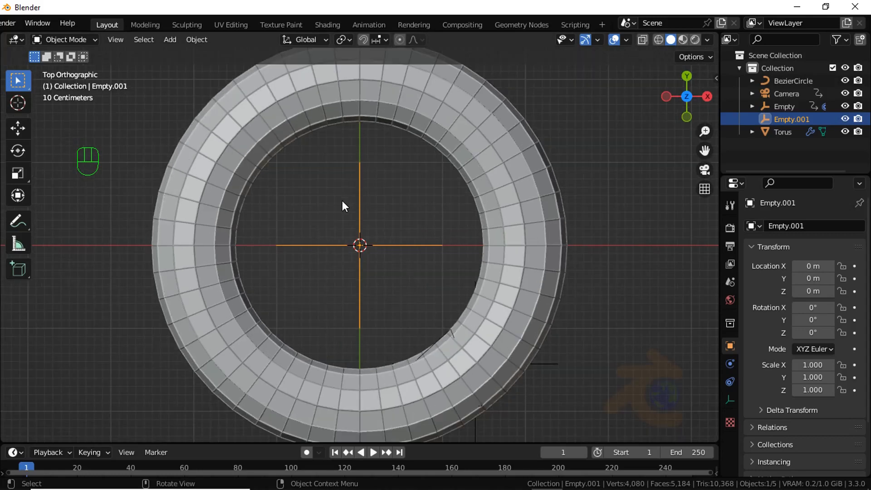
left_click(806, 83)
key("Tab")
scroll(339, 141, "down", 1)
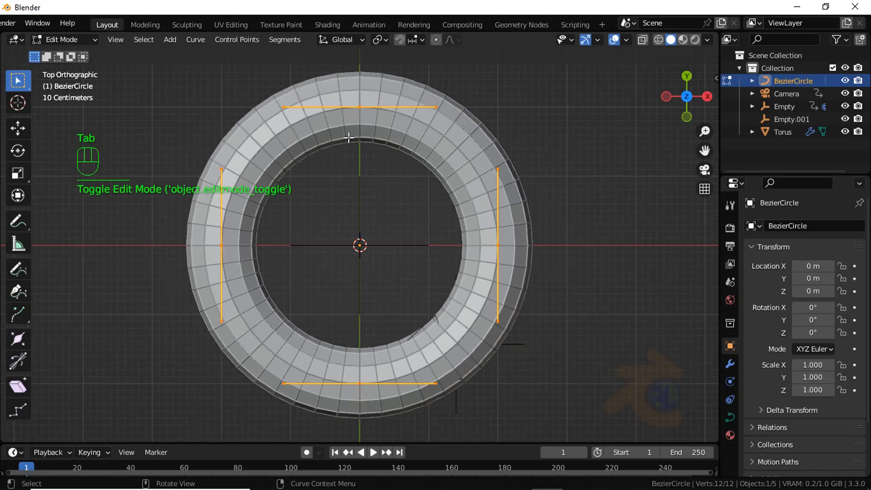
left_click(358, 108)
key("shift+s")
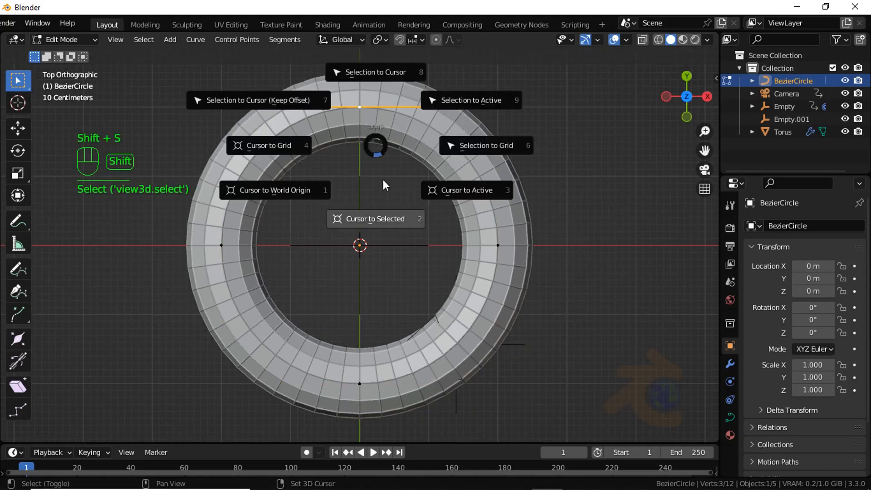
left_click(369, 216)
key("Tab")
Add a second Bezier circle with a 1 m radius at the 3D cursor
key("shift+a")
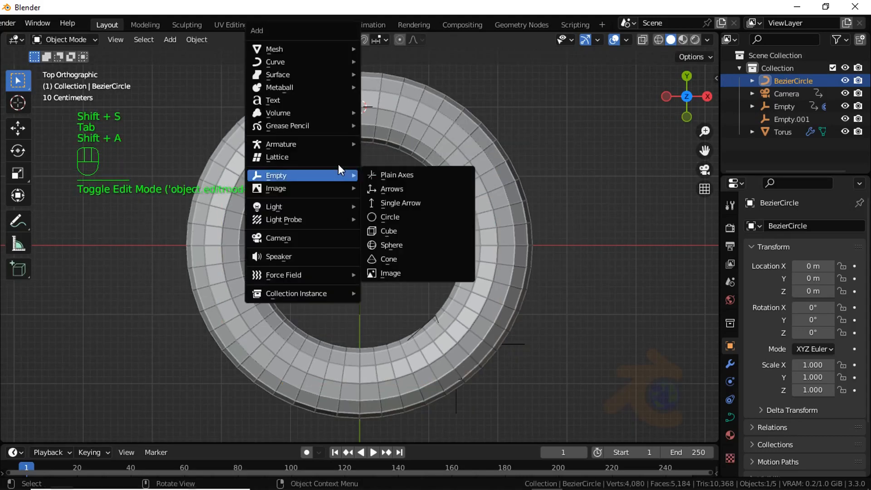
mouse_move(279, 62)
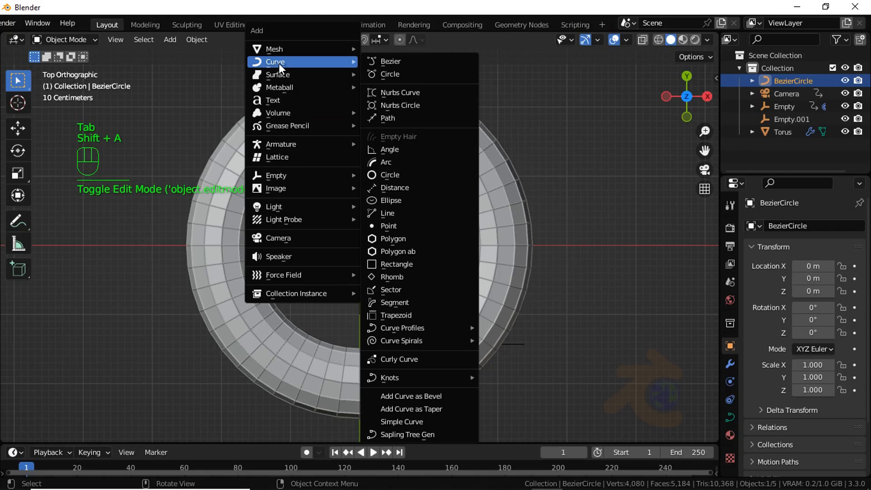
left_click(387, 74)
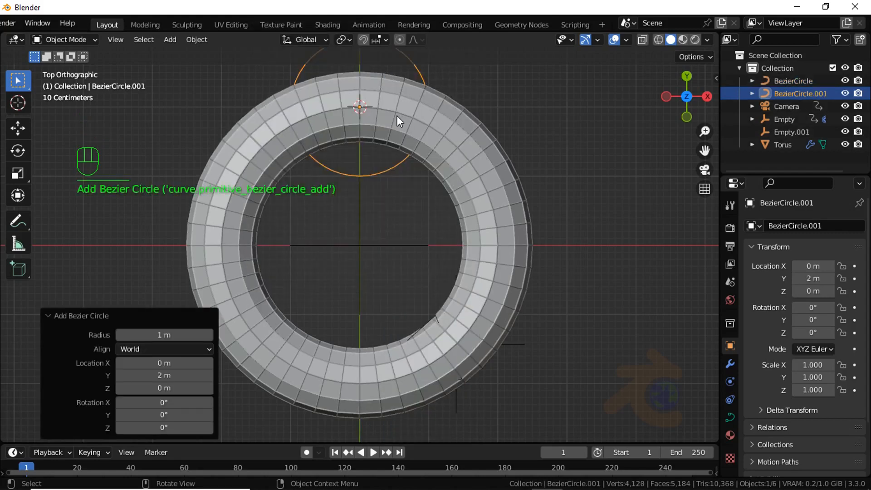
Try to rotate all points of the new circle by 90° in Edit Mode without an axis constraint
key("Tab")
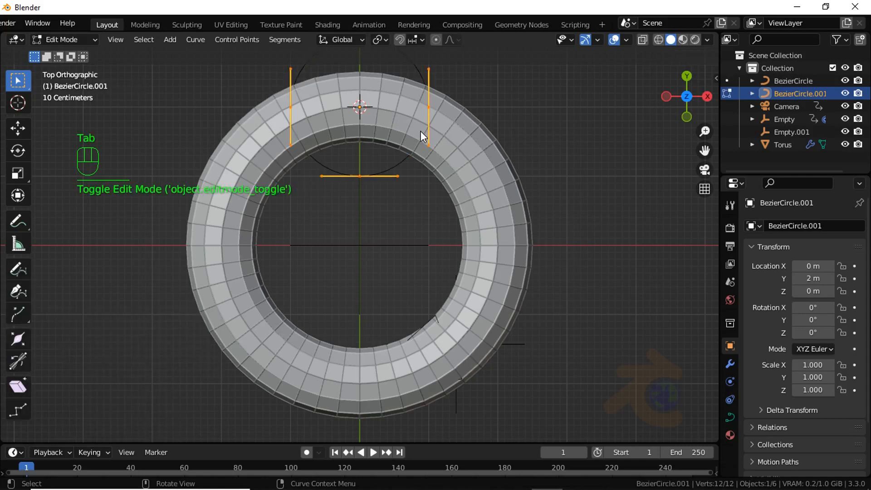
key("r")
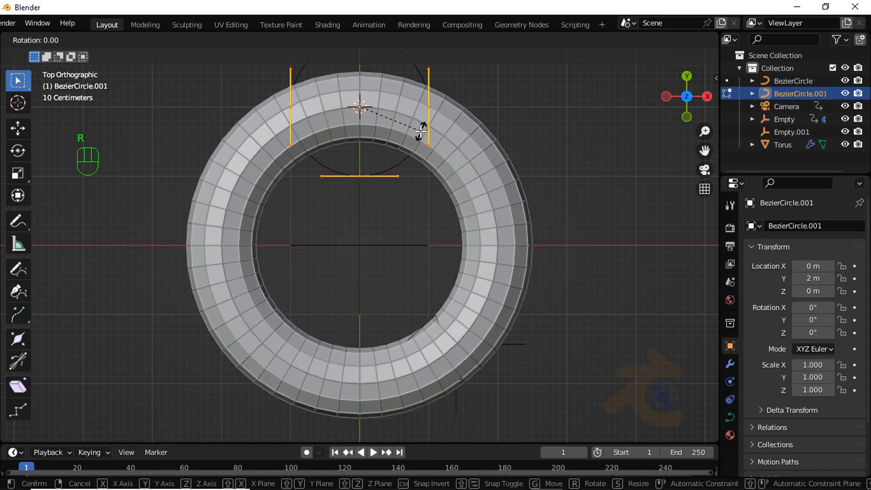
type("9")
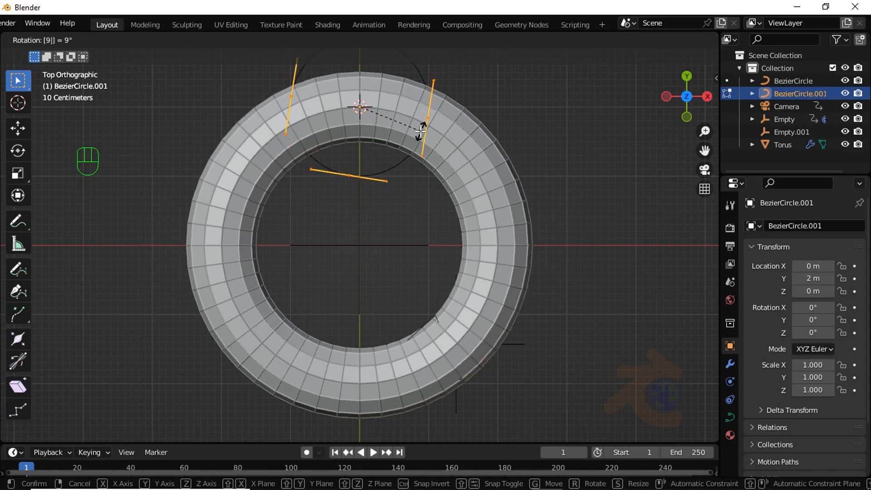
type("0")
key("Return")
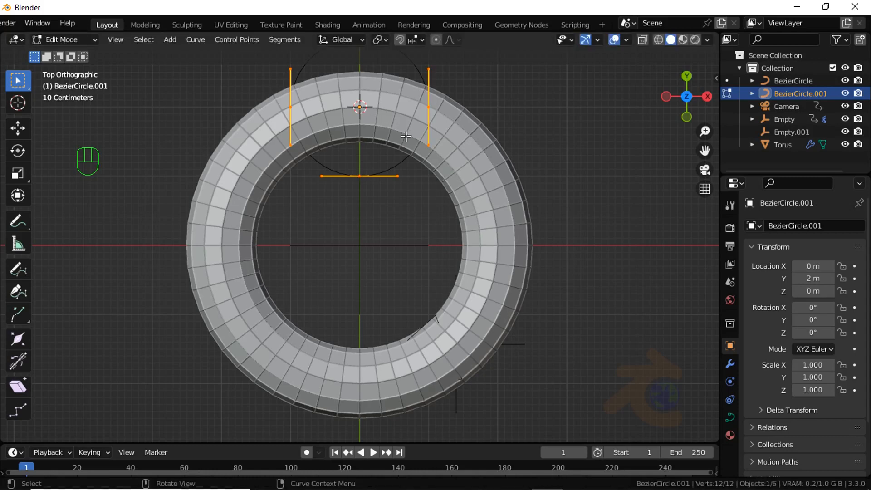
key("ctrl+z")
Rotate all points of the new circle by 90° about the global Y axis in Edit Mode
key("Tab")
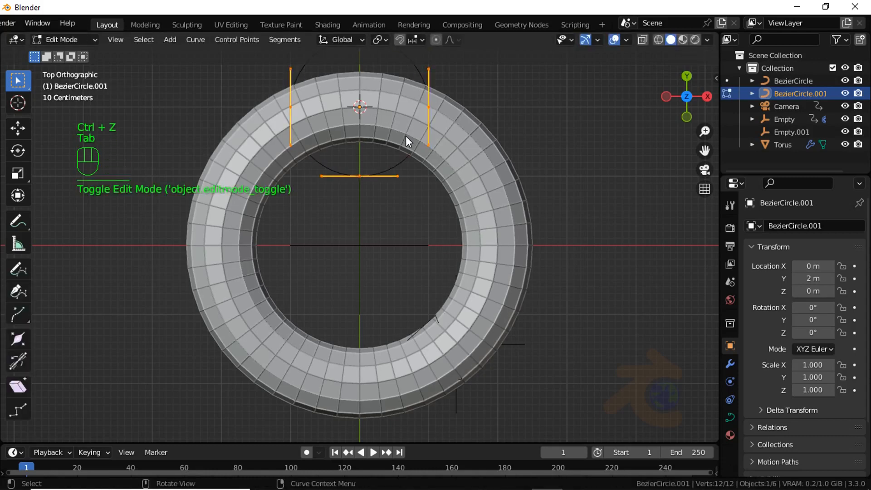
type("ry")
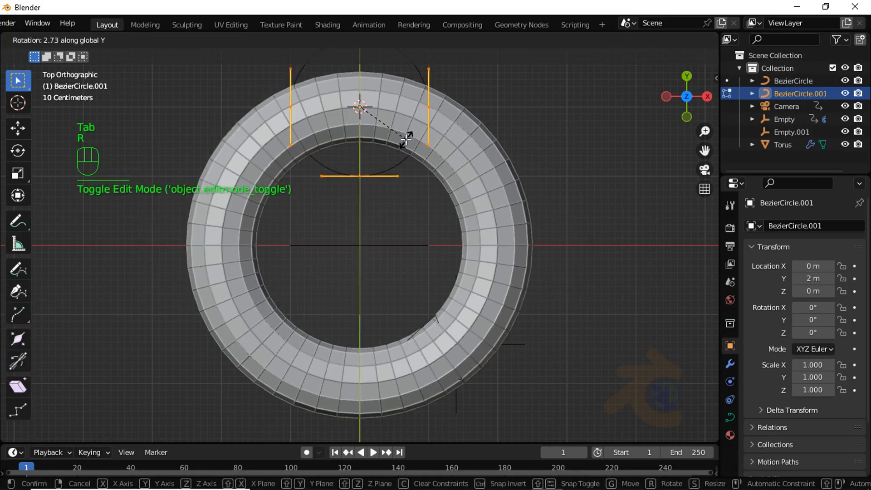
type("90")
key("Return")
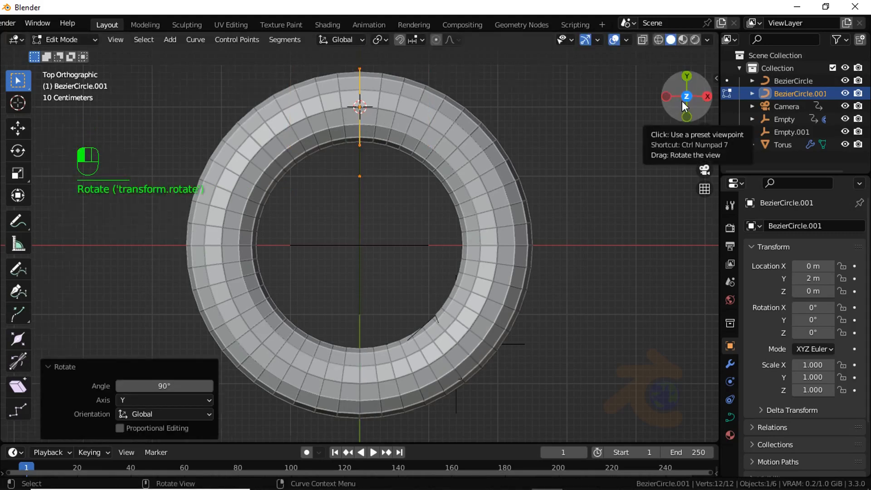
Scale the upright circle by about 0.456 to fit around the tube, checking in wireframe before returning to solid shading
left_click_drag(682, 101, 47, 56)
key("shift+z")
scroll(252, 232, "up", 5)
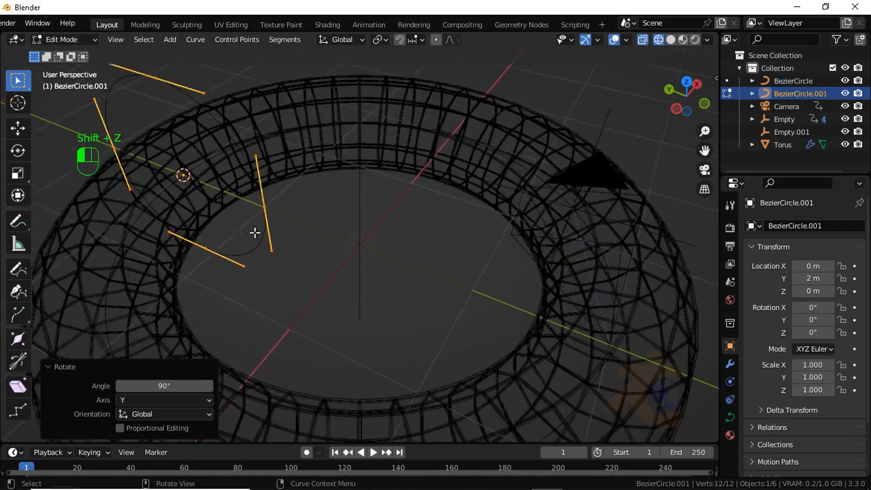
key("s")
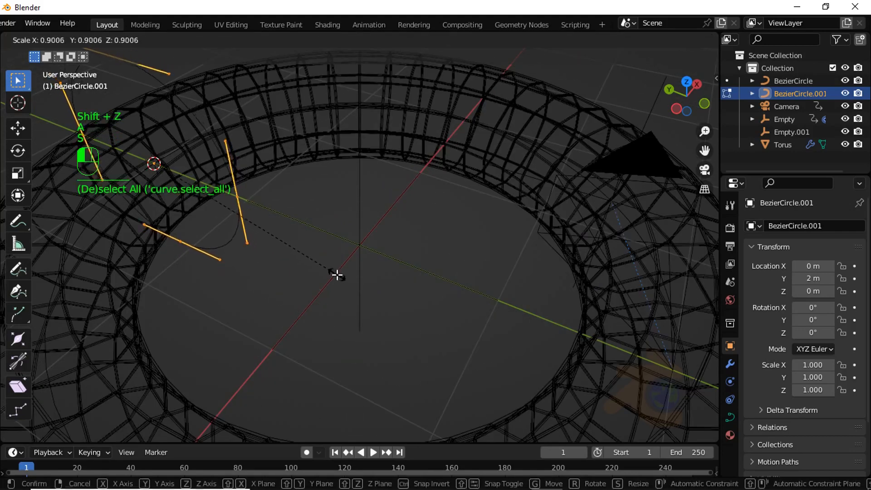
left_click(237, 235)
key("shift+z")
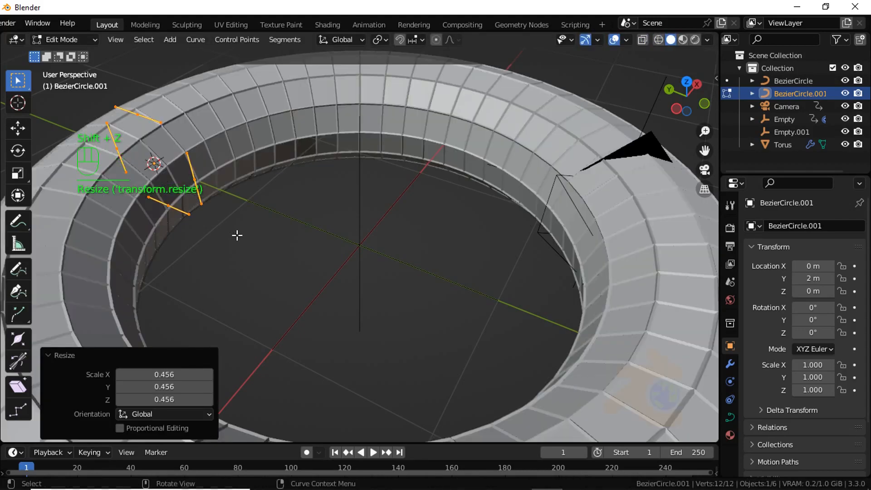
Give the small circle a round bevel with a depth of 0.07 m and return to Object Mode
left_click(730, 417)
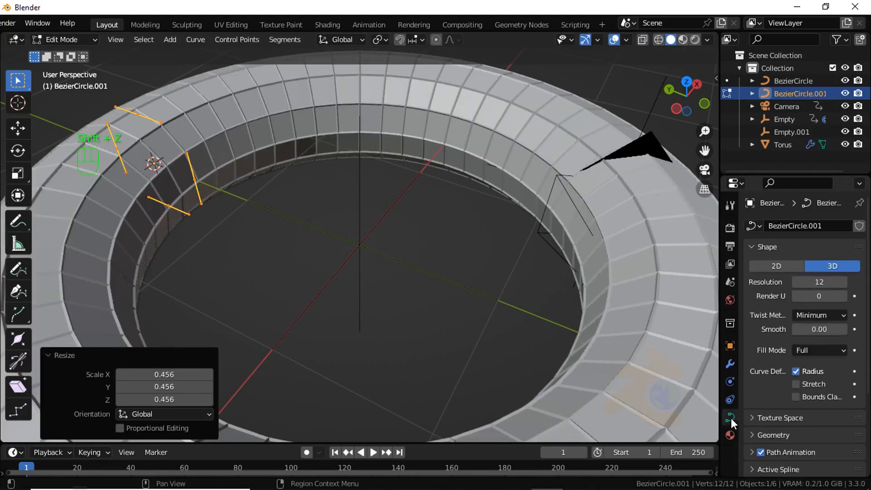
scroll(782, 401, "down", 3)
left_click(775, 384)
scroll(812, 406, "down", 5)
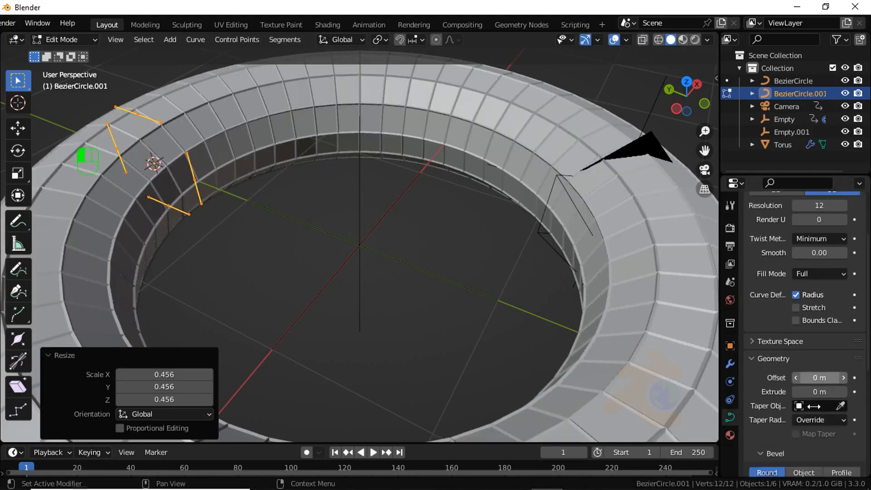
left_click_drag(815, 411, 824, 412)
key("Tab")
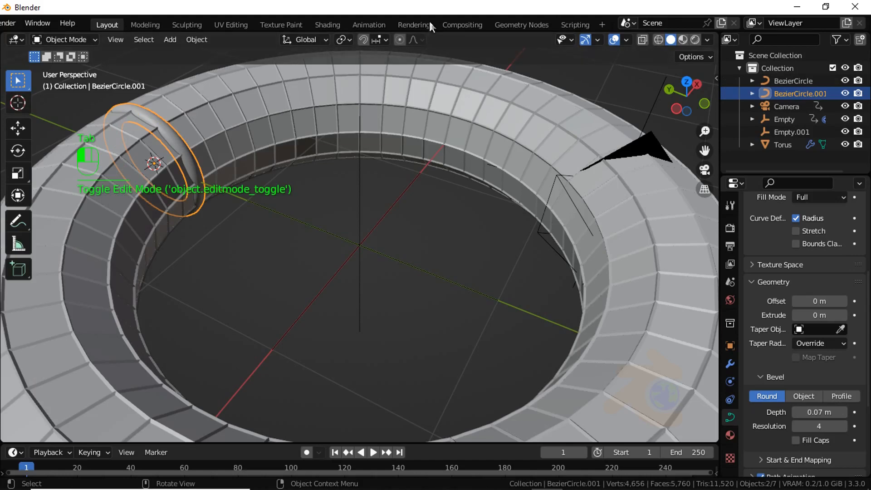
Set the X location of Empty.001 to about 33.85 m in camera view, bringing the camera near the ring
key("KP_0")
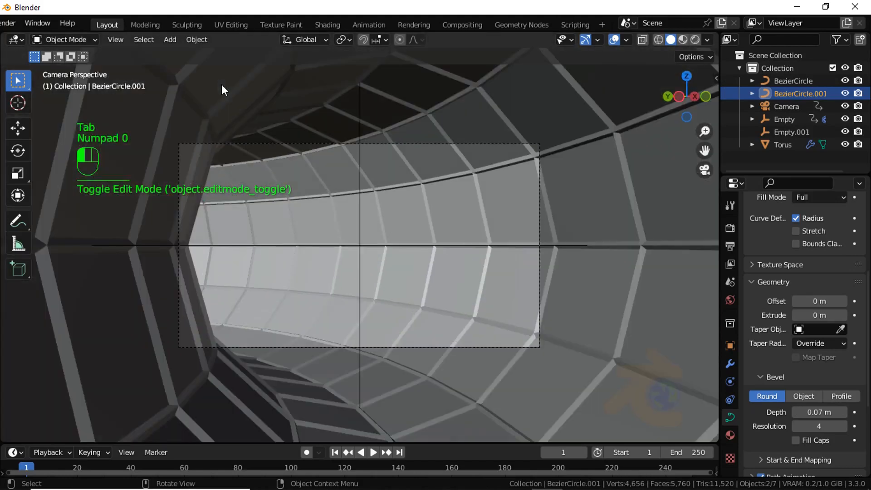
left_click(795, 131)
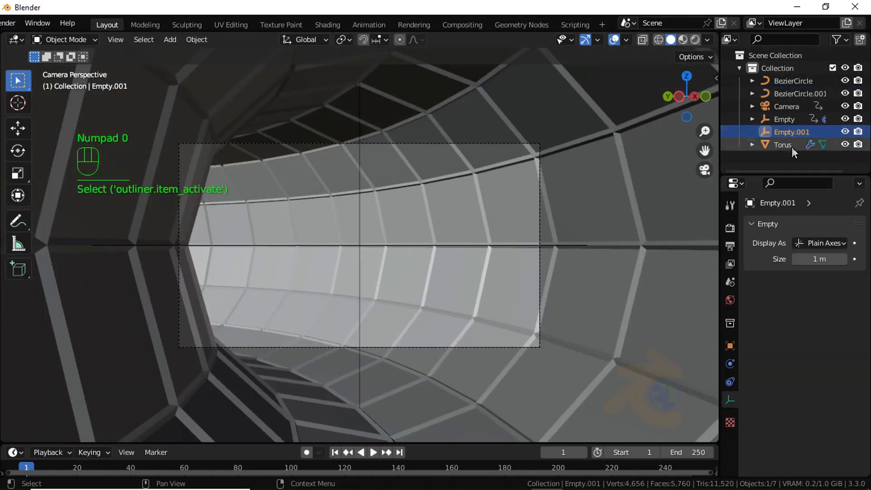
left_click(730, 347)
left_click_drag(821, 266, 291, 346)
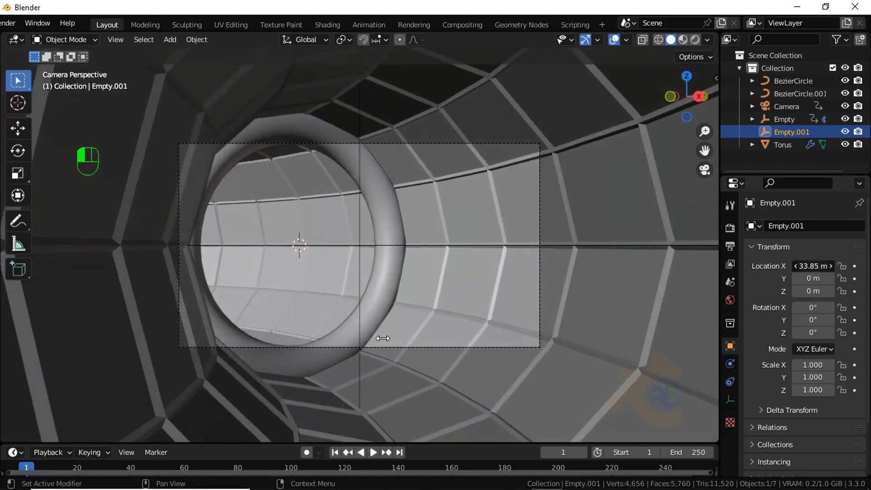
Select the ring around the tube and reduce its round bevel depth to 0.026 m
left_click(395, 285)
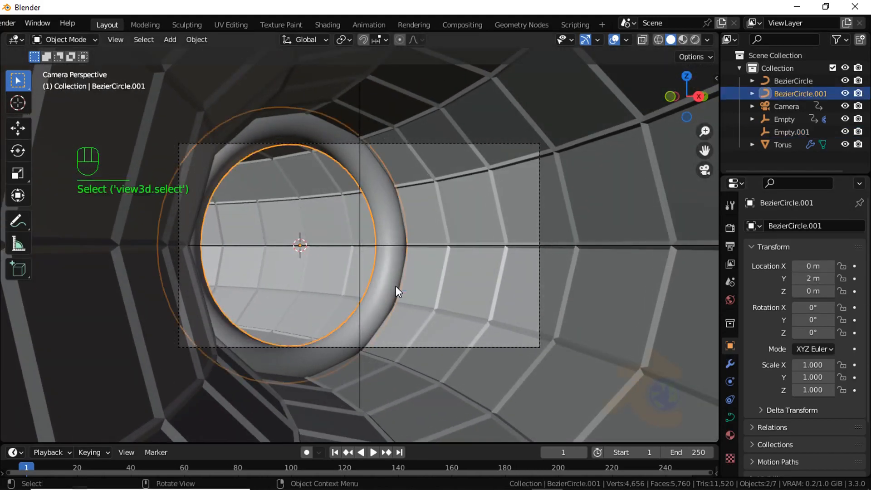
left_click(730, 417)
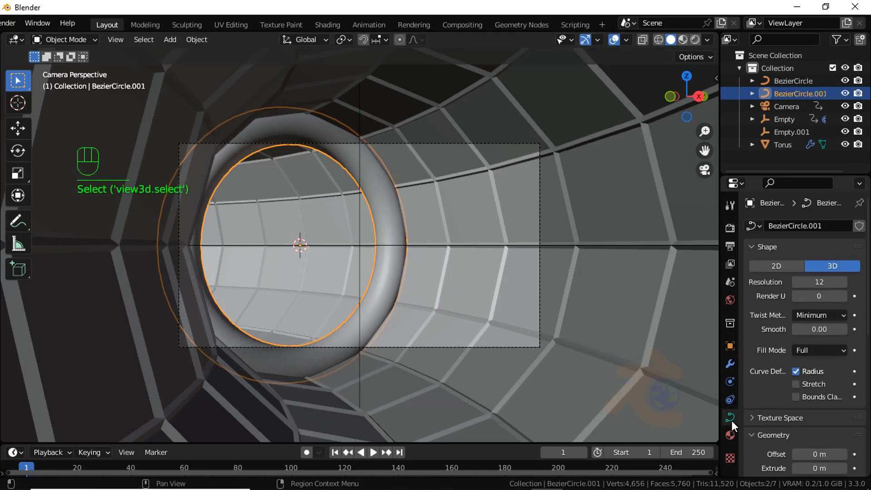
scroll(840, 393, "down", 8)
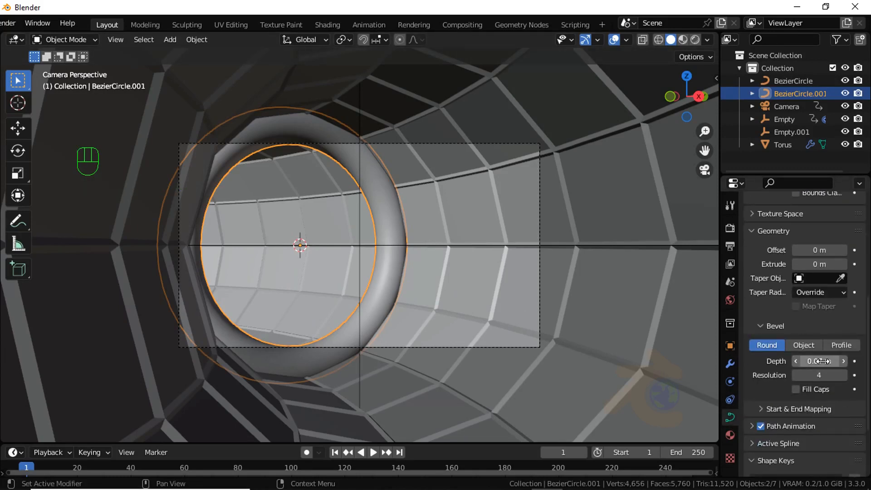
left_click(815, 361)
left_click(814, 361)
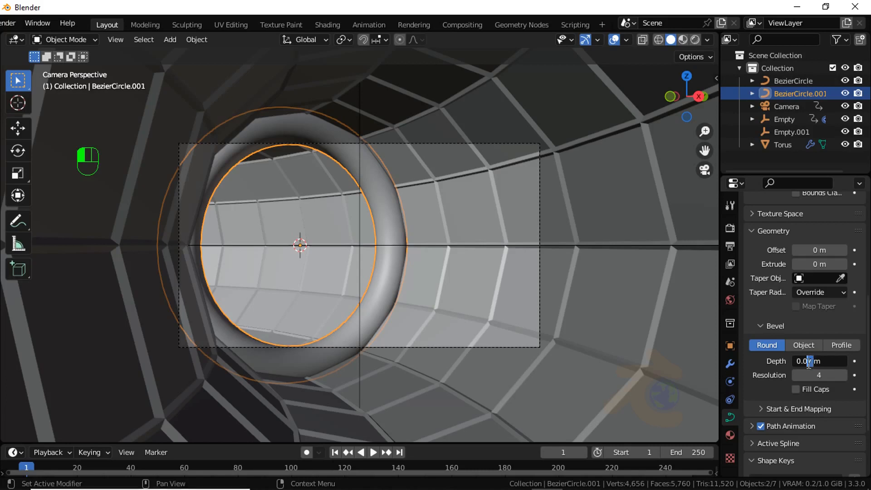
key("Return")
mouse_move(823, 363)
left_mouse_down()
mouse_move(785, 368)
mouse_move(815, 357)
mouse_move(822, 363)
left_mouse_up()
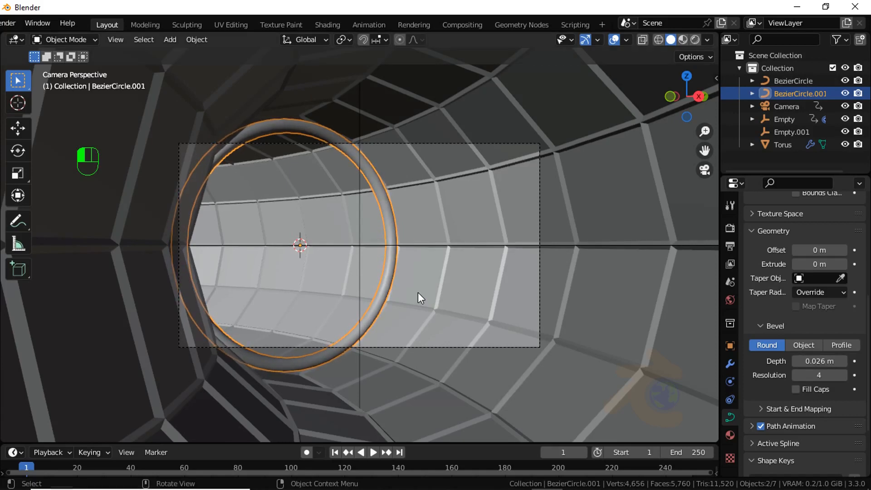
Scale the ring's points up slightly in Edit Mode to fit the tube wall and return to Object Mode
key("Tab")
key("s")
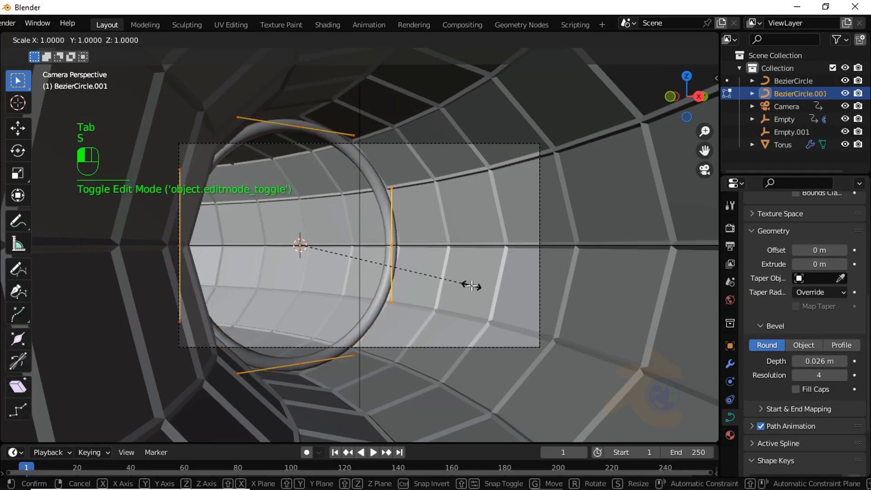
left_click(475, 289)
key("Tab")
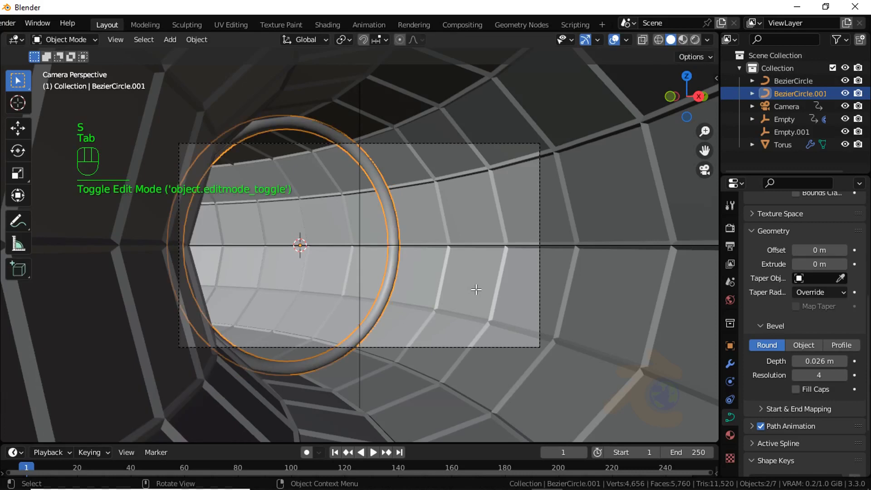
Set the ring curve's preview resolution to 3 so its facets match the tube
scroll(826, 330, "up", 10)
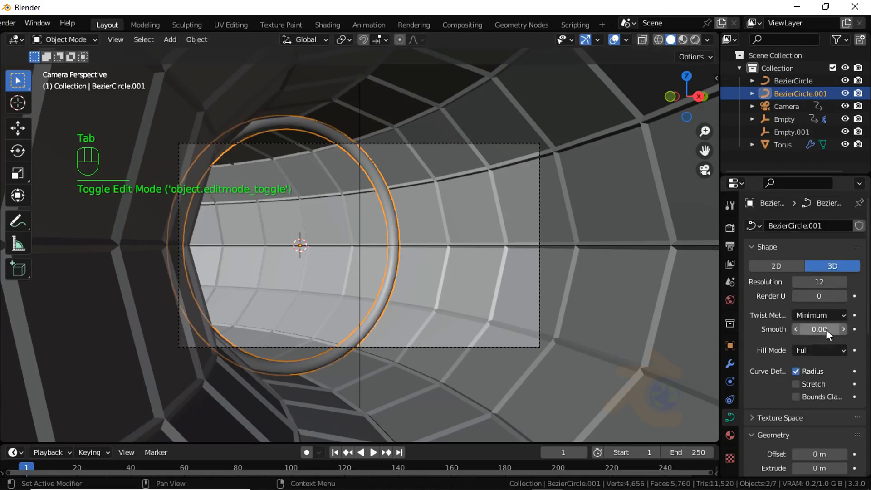
left_click_drag(823, 286, 806, 289)
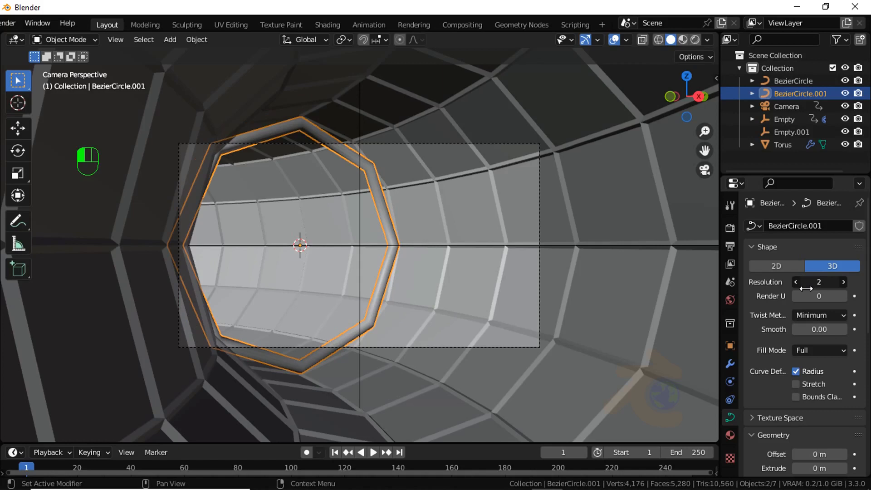
left_click(842, 282)
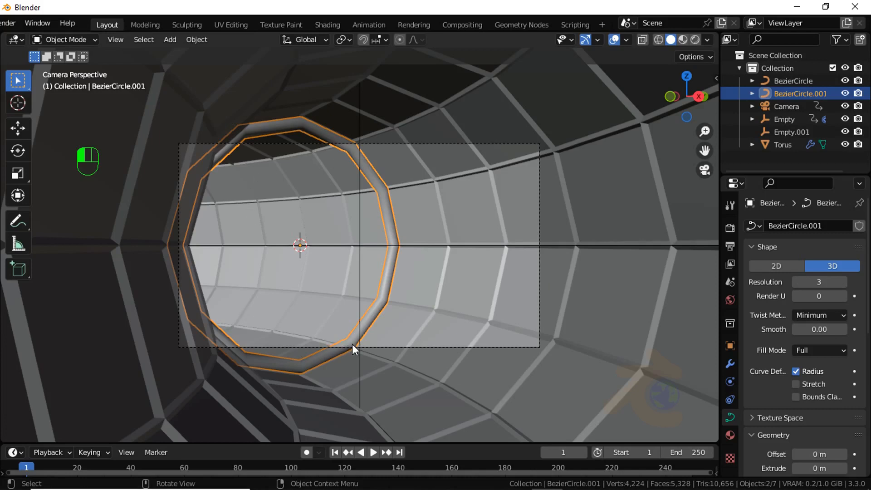
left_click(375, 314)
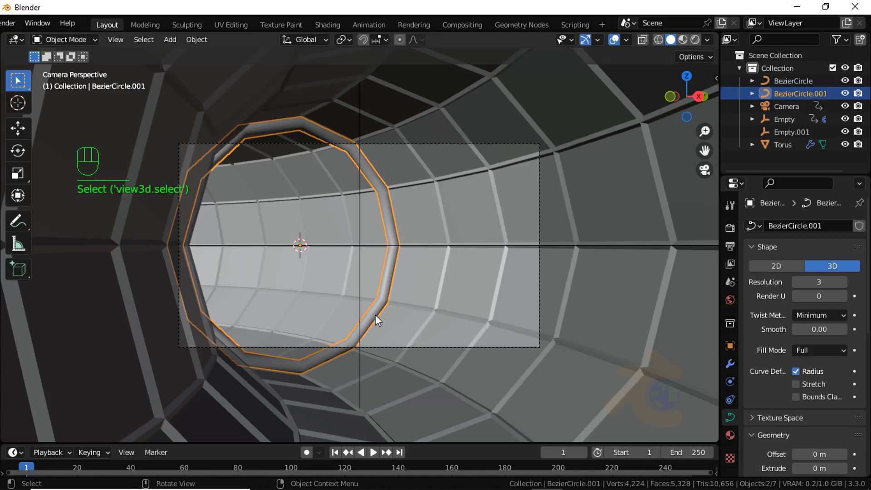
Fine-tune the faceted ring's bevel depth to 0.015 m
scroll(825, 373, "down", 3)
scroll(825, 374, "down", 8)
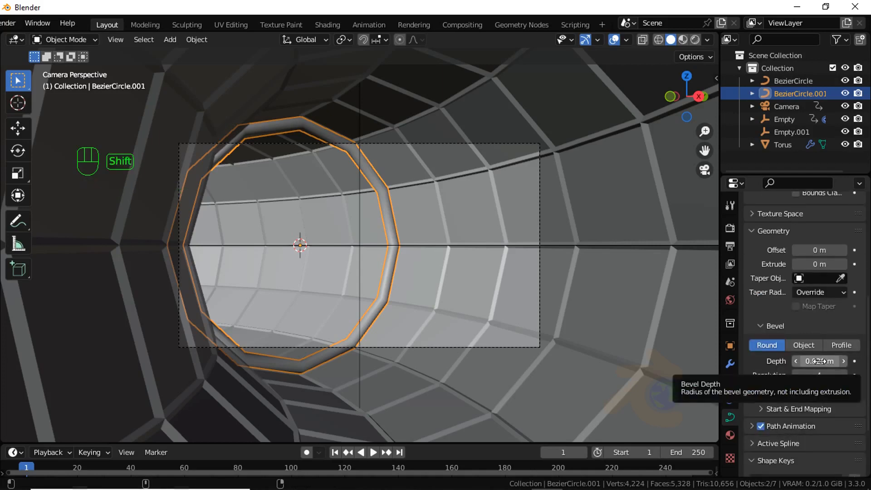
left_click(819, 362, "shift")
left_click_drag(807, 362, 826, 361, "shift")
left_click(759, 364, "shift")
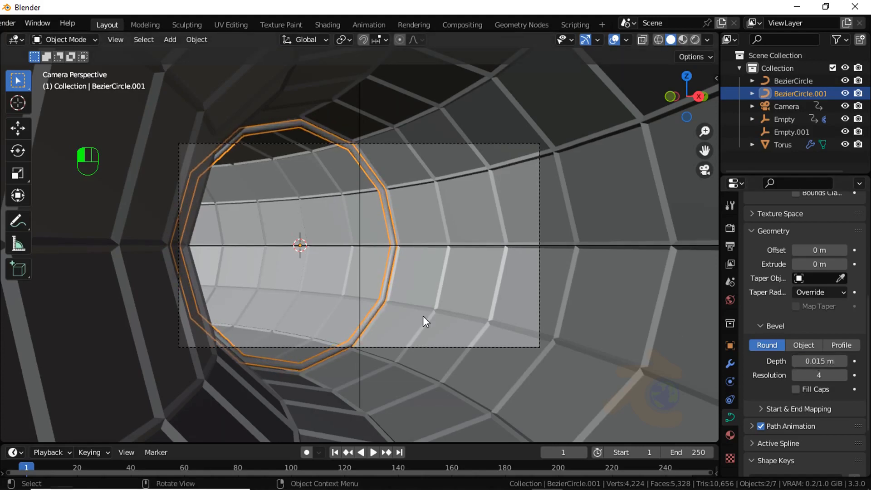
Select the ring in top wireframe view, snap the 3D cursor to the world origin and make it the transform pivot point
key("KP_0")
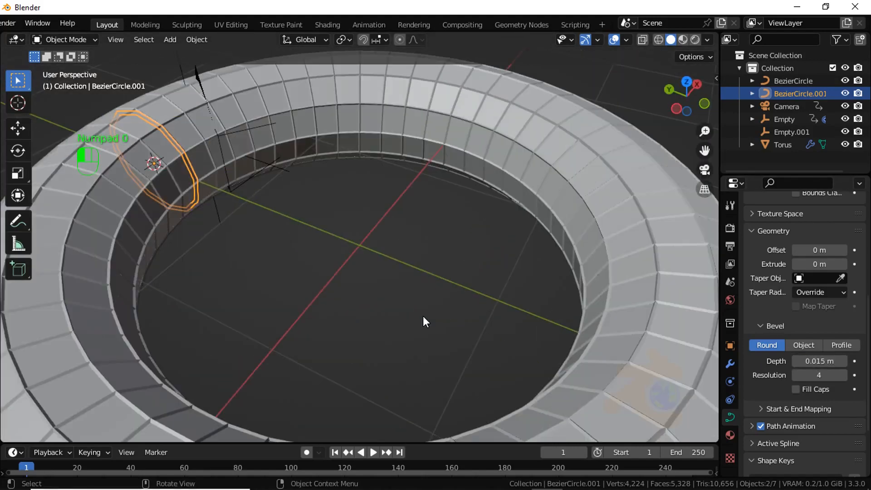
key("KP_7")
left_click(361, 290, "shift")
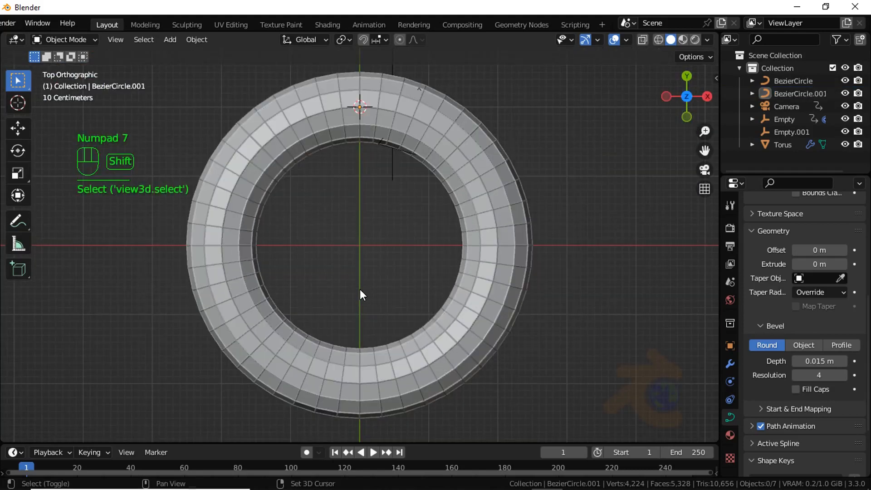
key("shift+z")
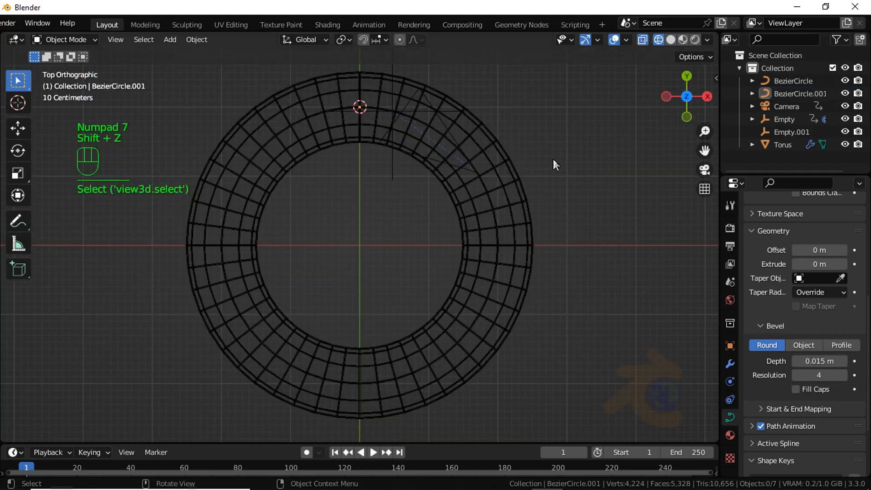
left_click(814, 93)
key("shift+s")
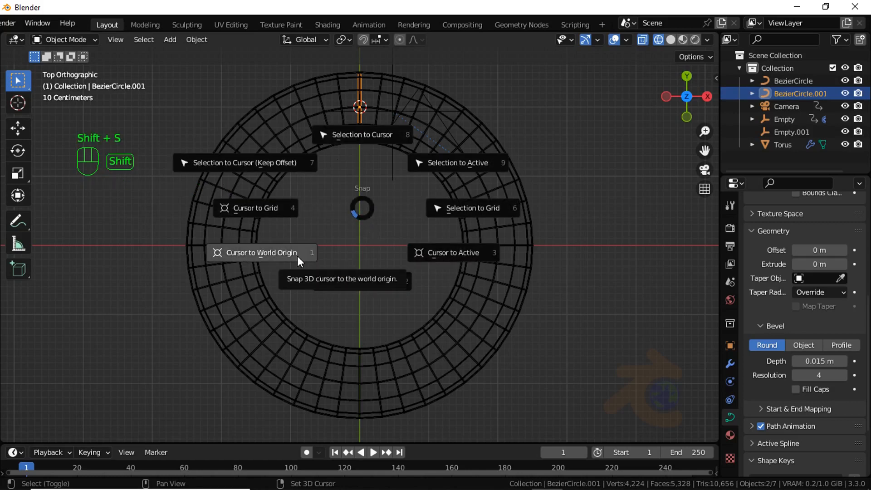
left_click(298, 256)
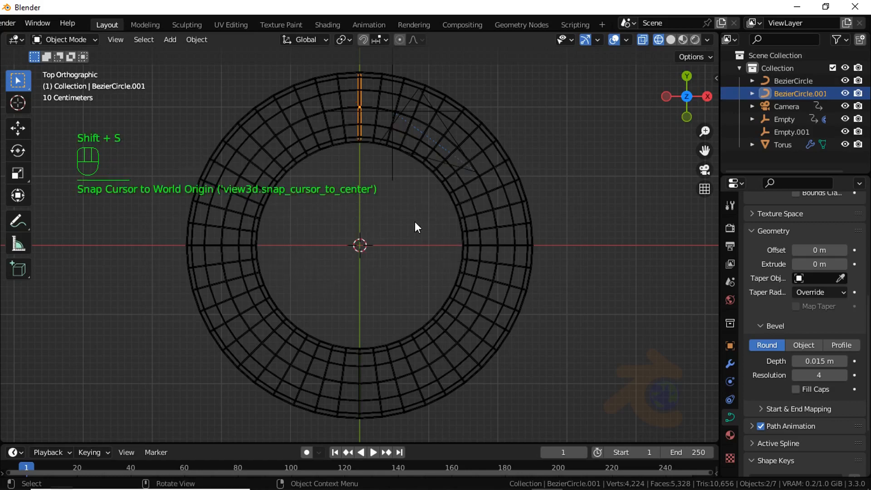
left_click(344, 38)
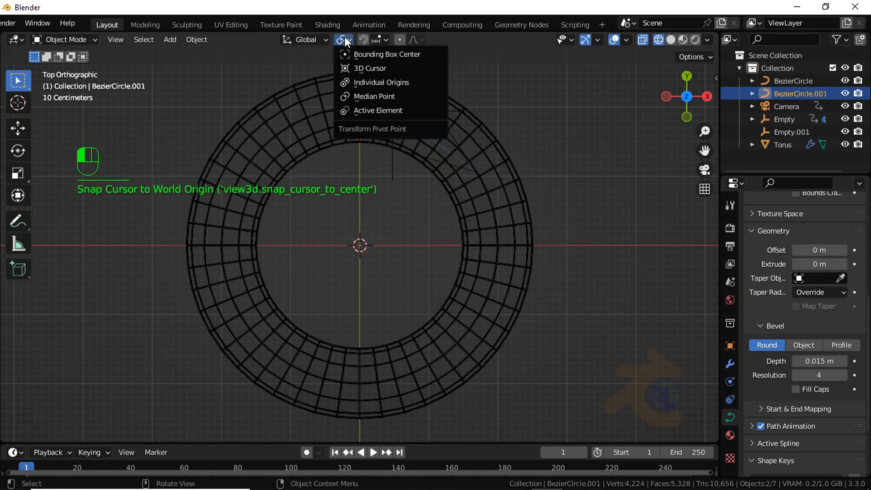
left_click(361, 69)
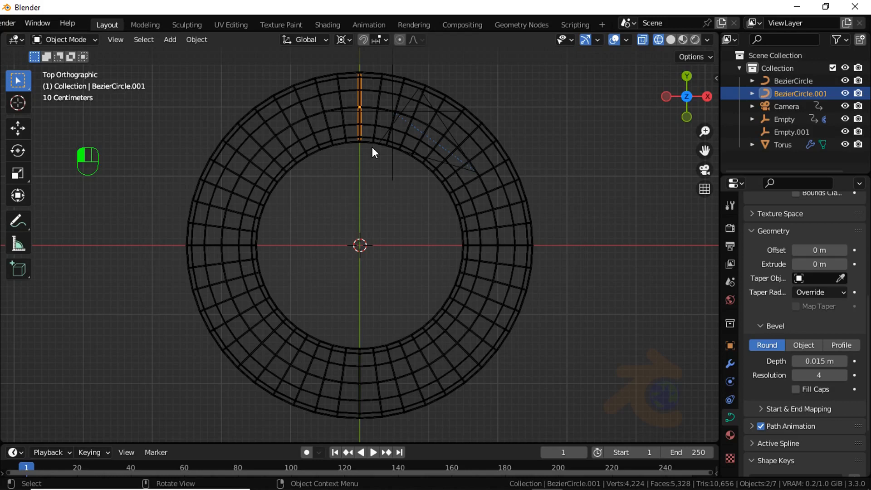
Duplicate the ring and rotate the copy 36° about the global Z axis
key("shift")
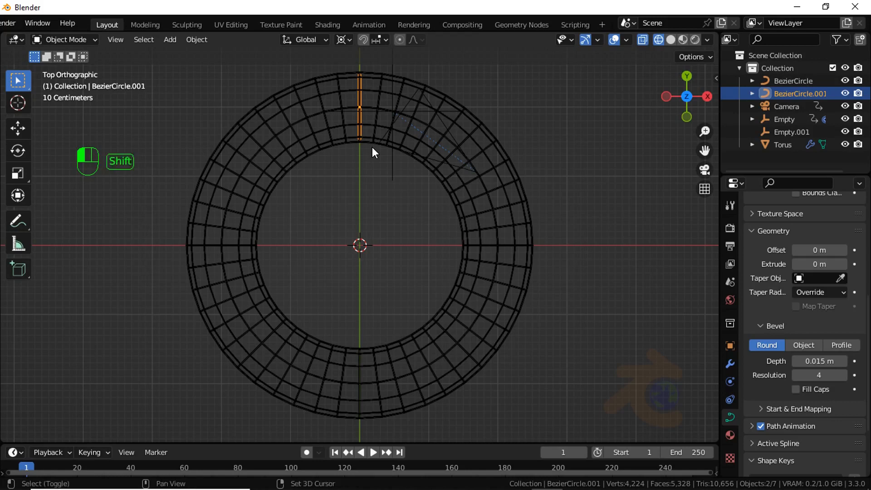
key("shift+d")
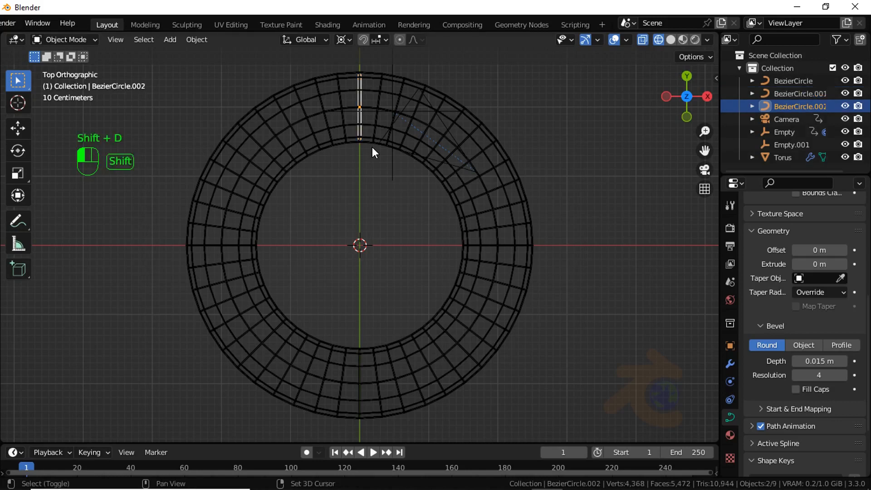
key("r")
key("z")
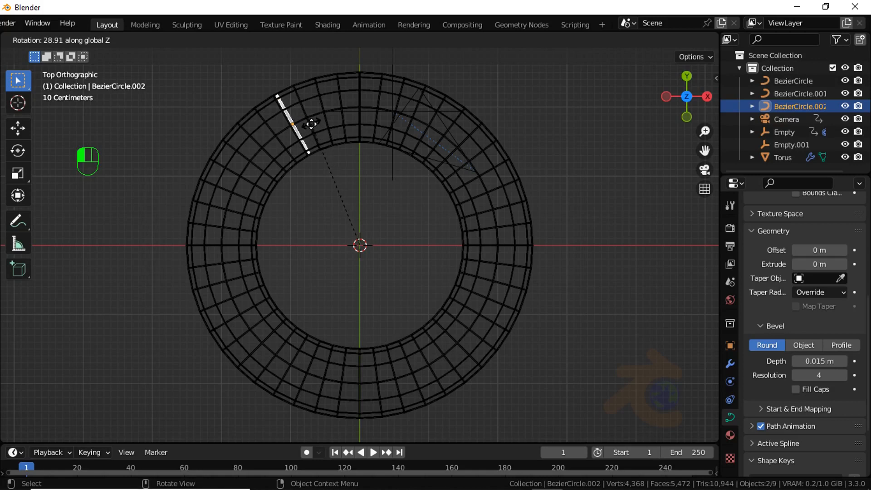
type("36")
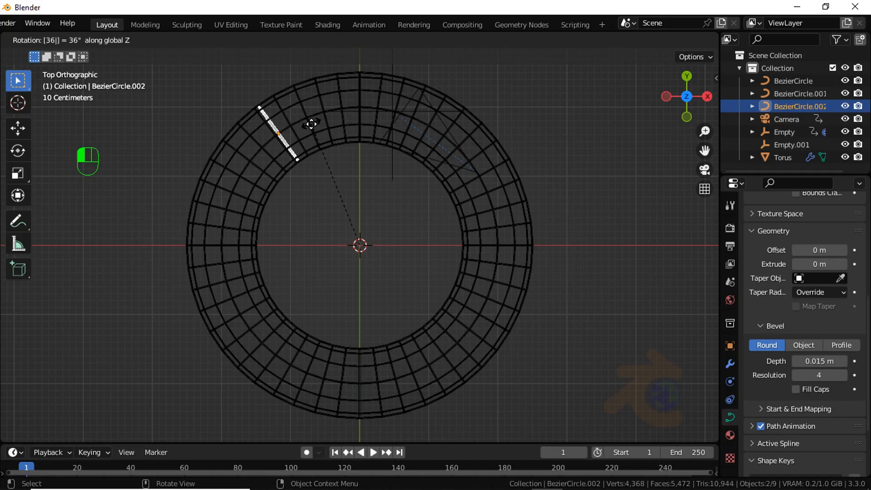
key("Return")
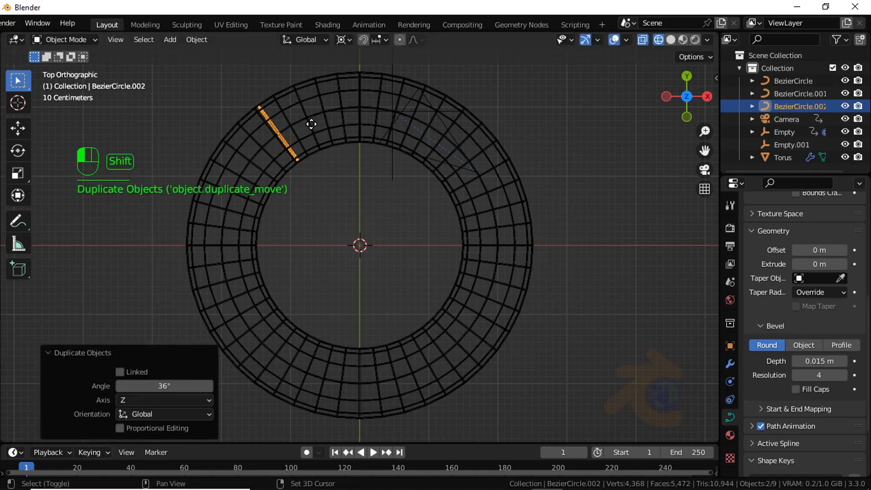
Repeat the 36° ring duplication eight more times to distribute ten rings around the torus
key("shift+r")
key("shift+r")
key("shift+r")
key("shift+r")
key("shift+r")
key("shift+r")
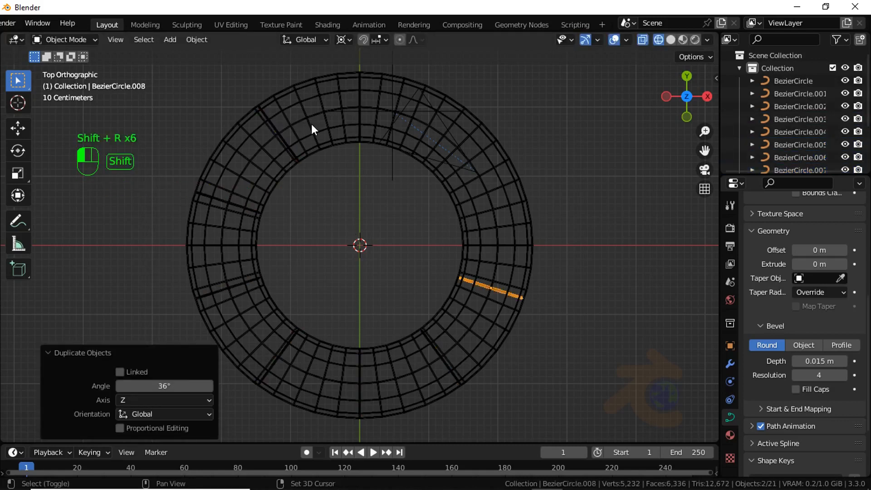
key("shift+r")
key("shift+r")
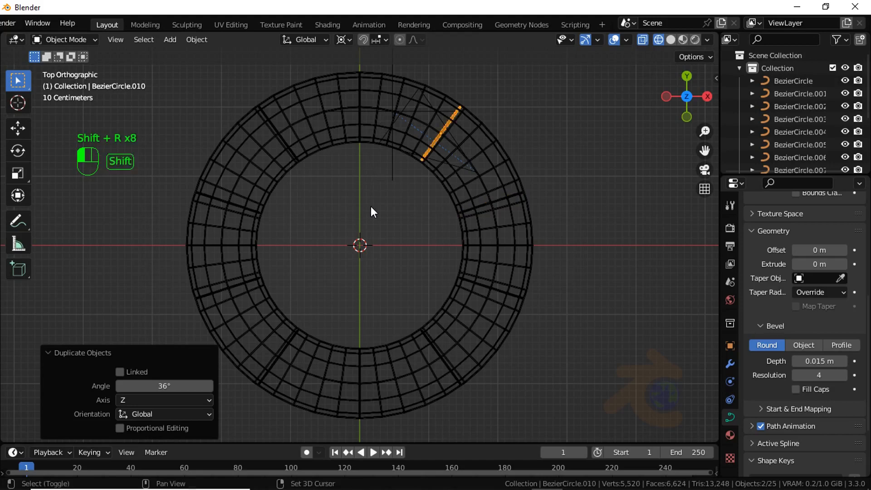
Preview the camera's travel past the rings in solid shading by temporarily moving Empty.001 along its local X axis
key("shift+z")
key("KP_0")
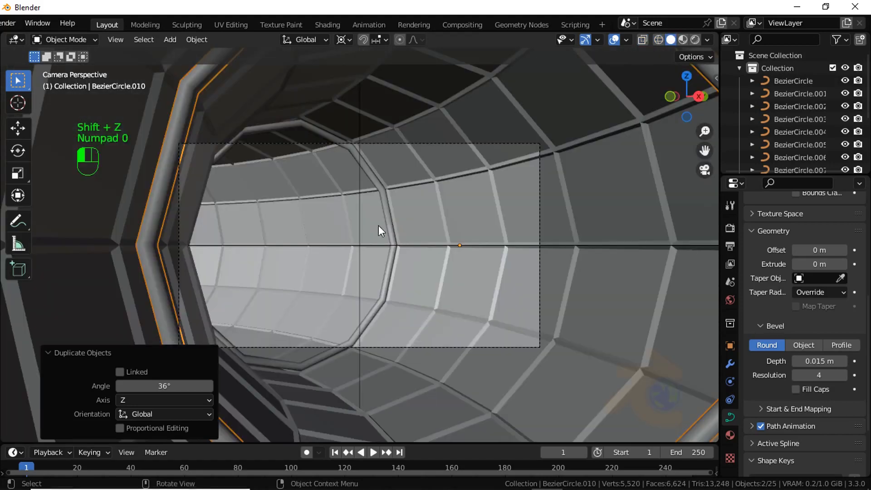
scroll(817, 108, "down", 3)
scroll(806, 119, "down", 2)
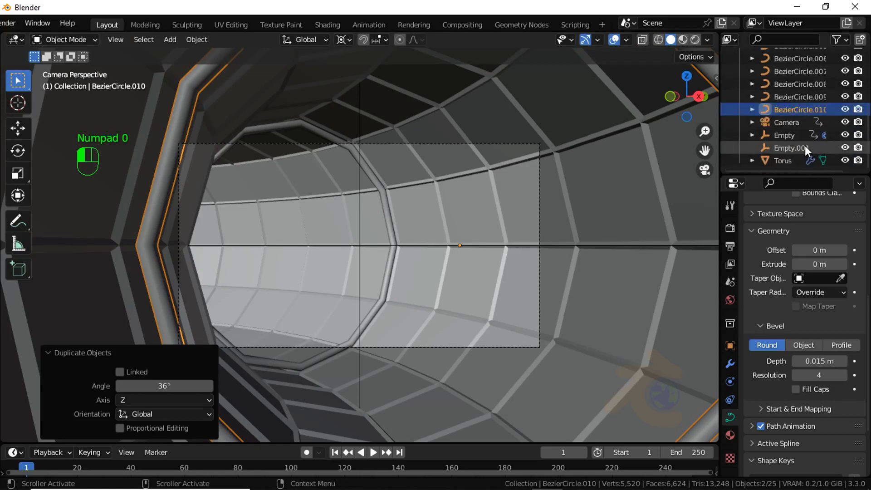
left_click(804, 147)
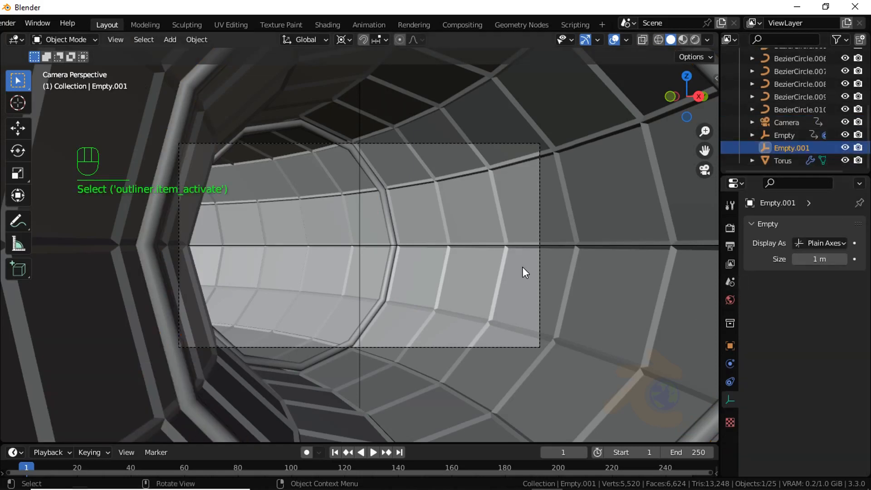
key("g")
key("x")
key("x")
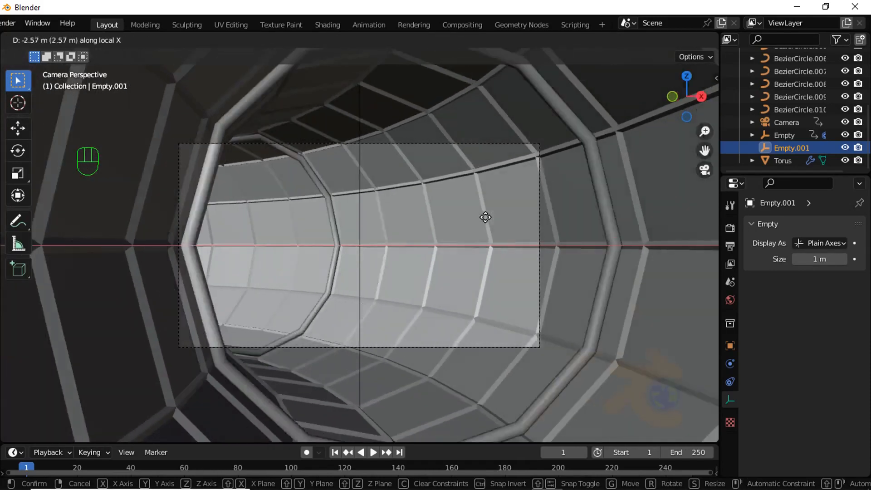
left_click(513, 227)
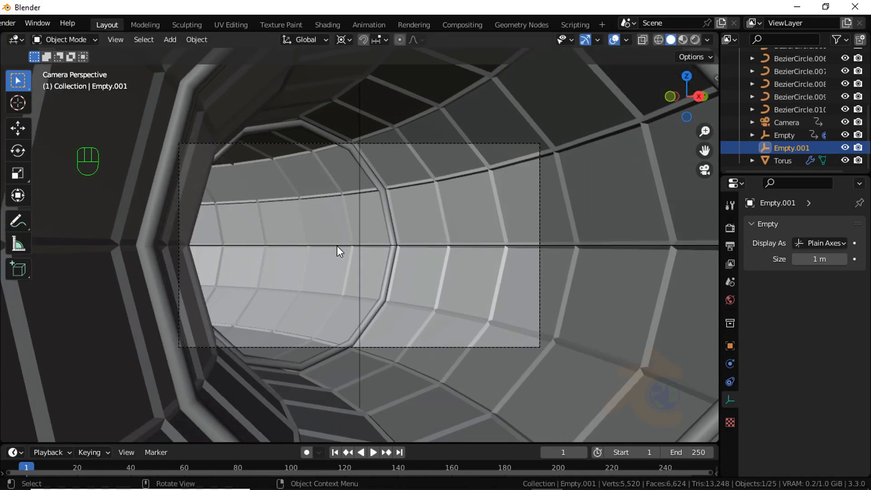
Show the whole torus from above and clear the selection
key("KP_7")
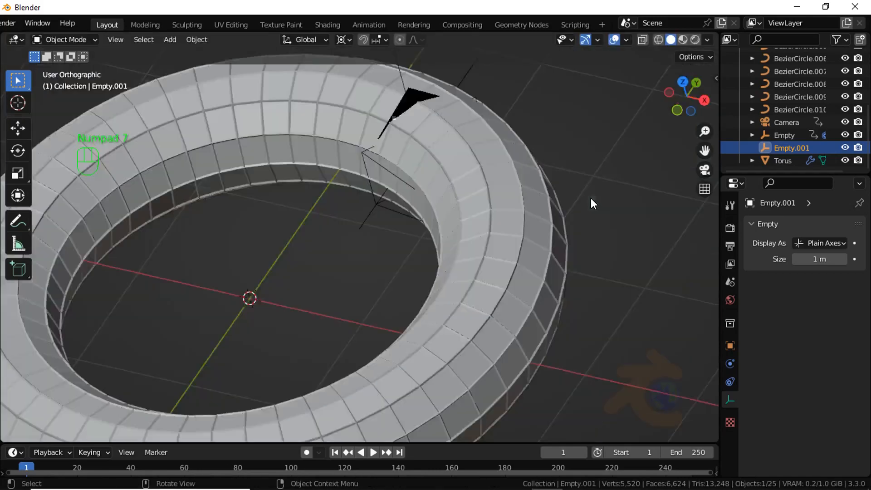
left_click(537, 230)
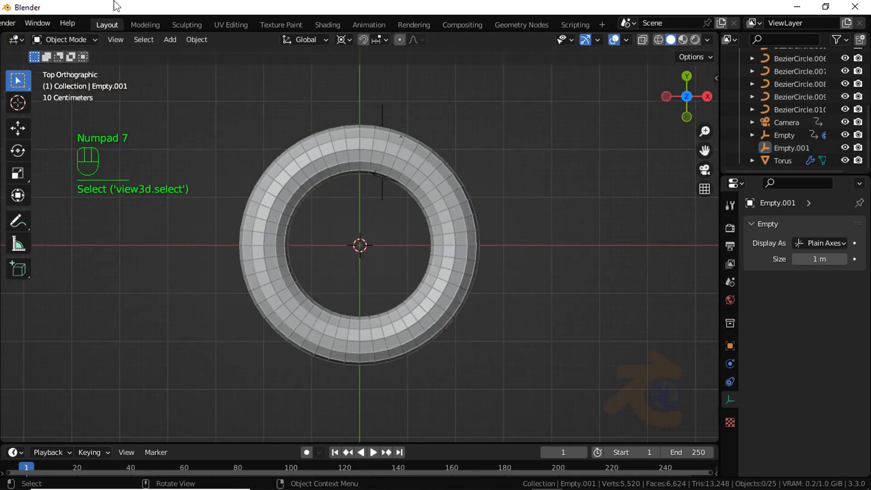
scroll(156, 74, "up", 1)
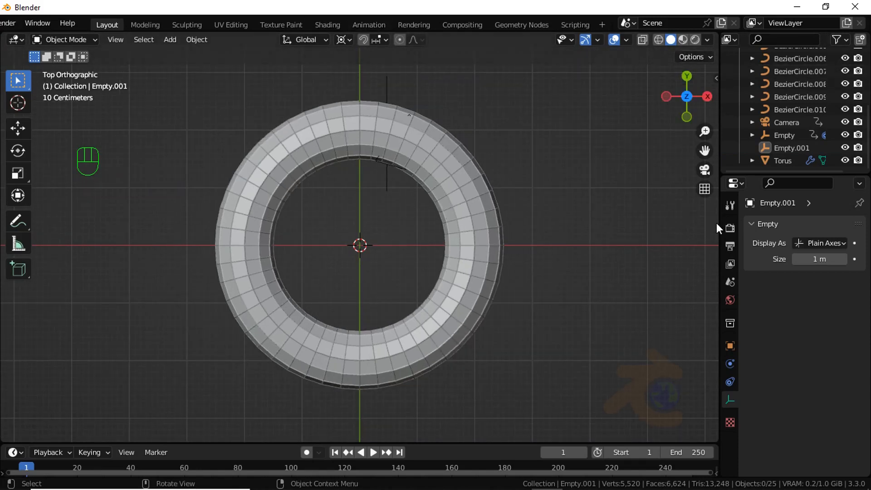
Show the viewport in rendered shading and enable Ambient Occlusion and Bloom for the Eevee render
left_click(692, 41)
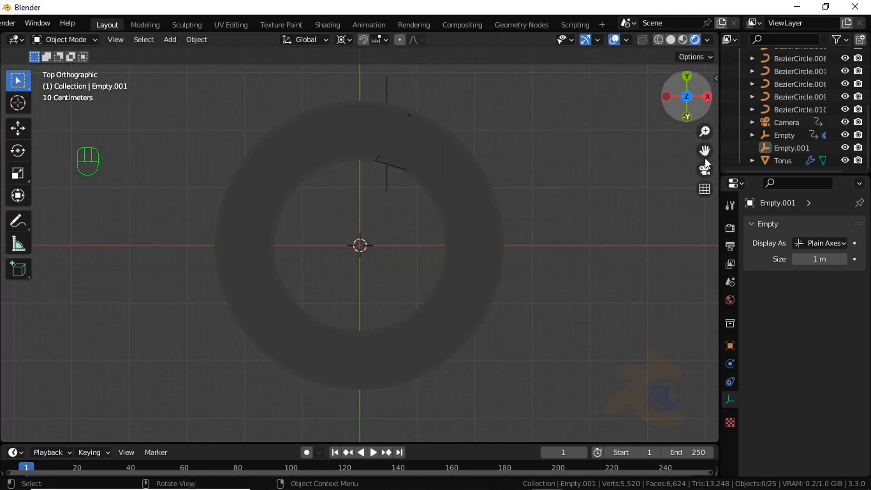
left_click(730, 228)
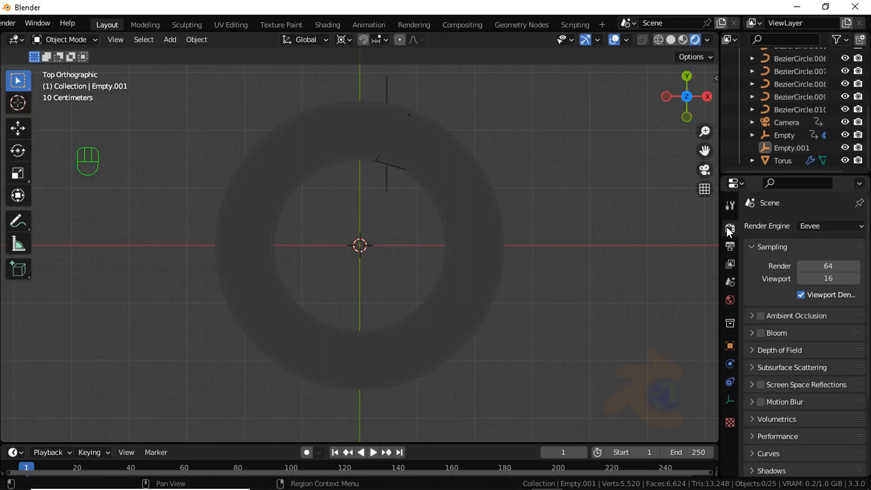
left_click(760, 315)
left_click(756, 334)
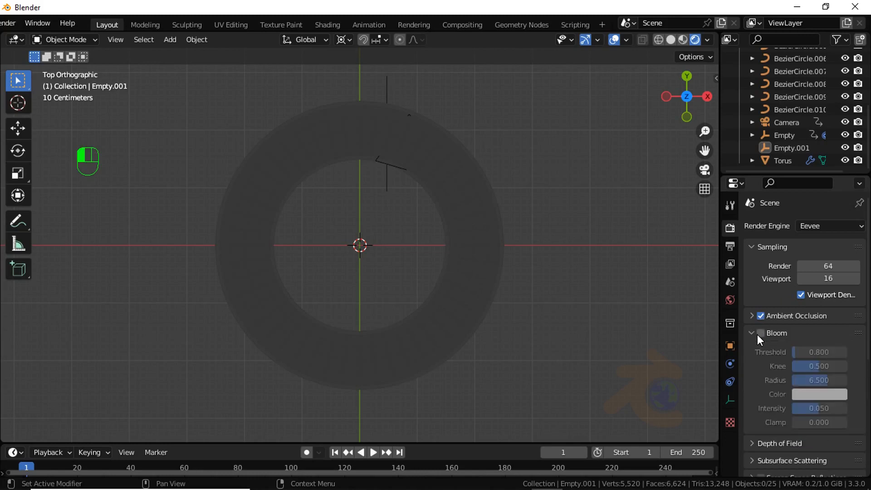
left_click(760, 332)
left_click(751, 332)
Set the Color Management look to Very High Contrast
scroll(781, 345, "down", 5)
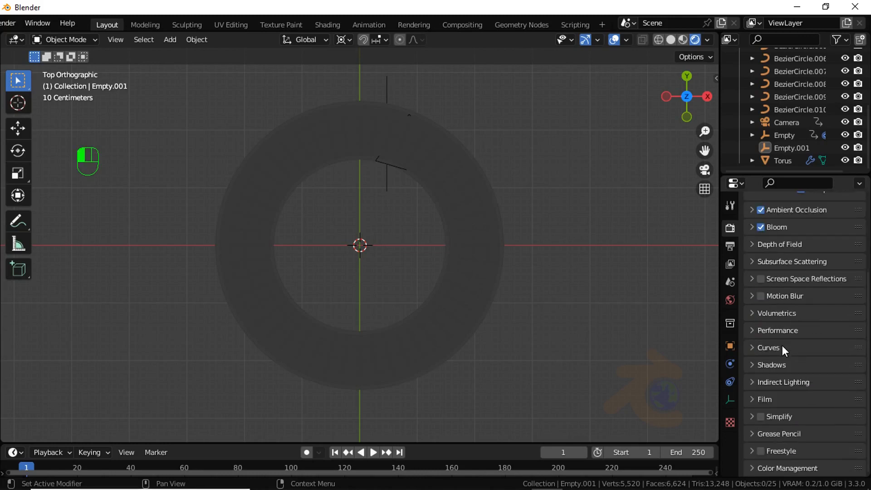
left_click(781, 466)
scroll(784, 454, "down", 4)
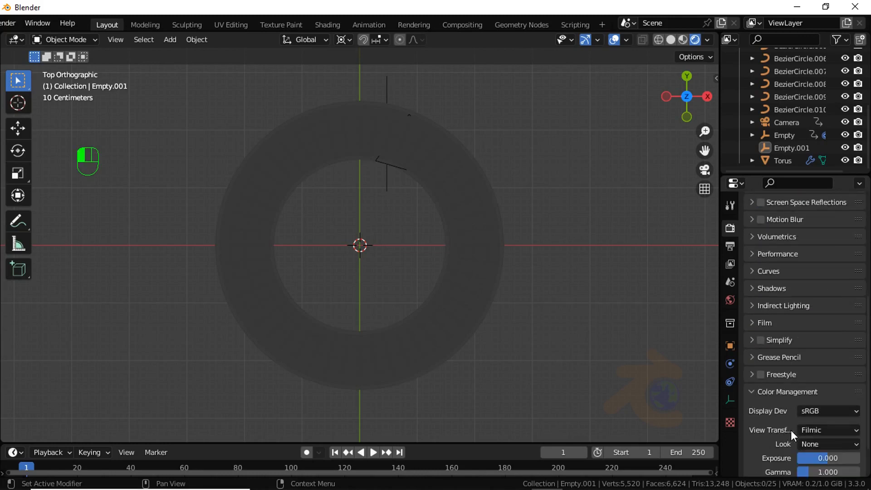
left_click(810, 442)
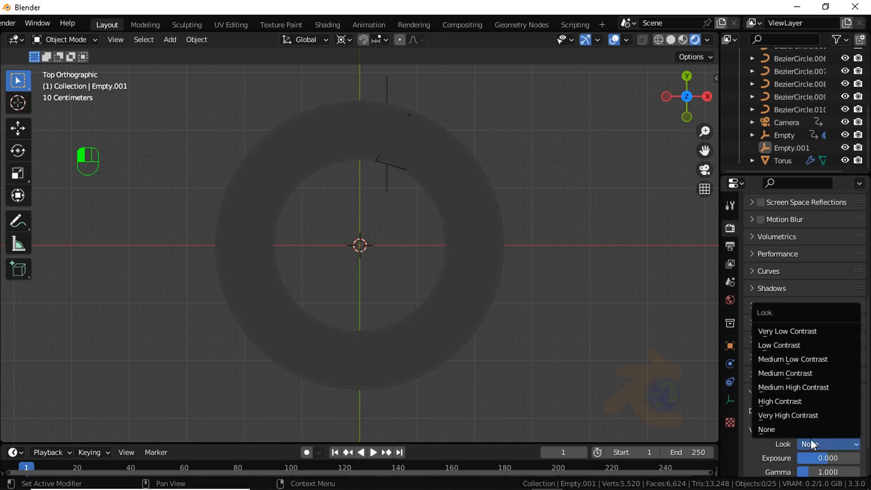
left_click(802, 416)
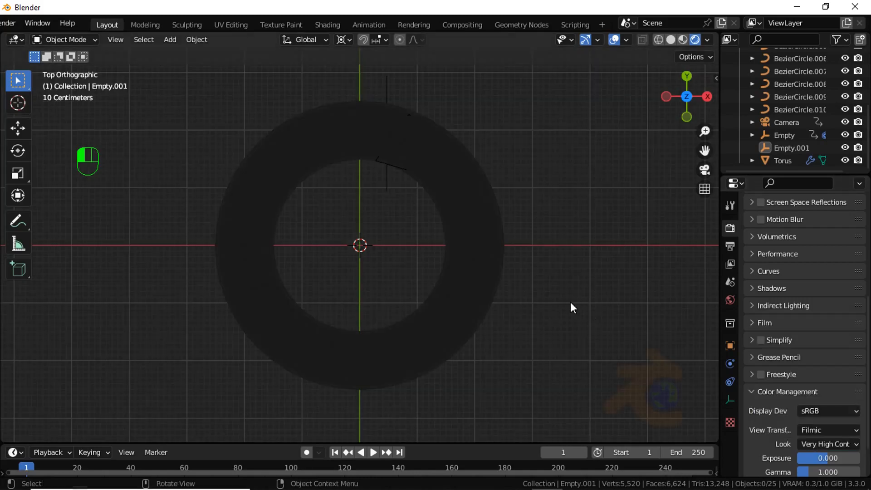
In material preview shading, give the torus a new material with a Glossy BSDF surface and clear the selection
left_click(684, 40)
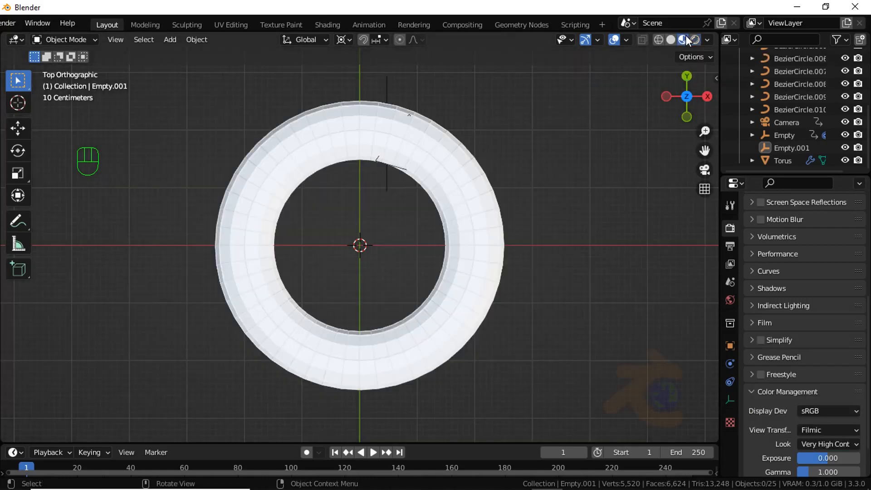
left_click(351, 148)
key("KP_1")
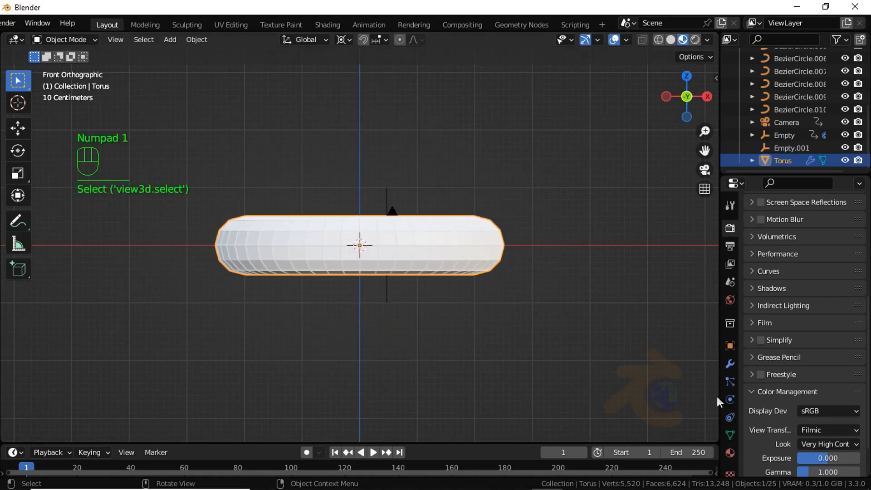
left_click(729, 452)
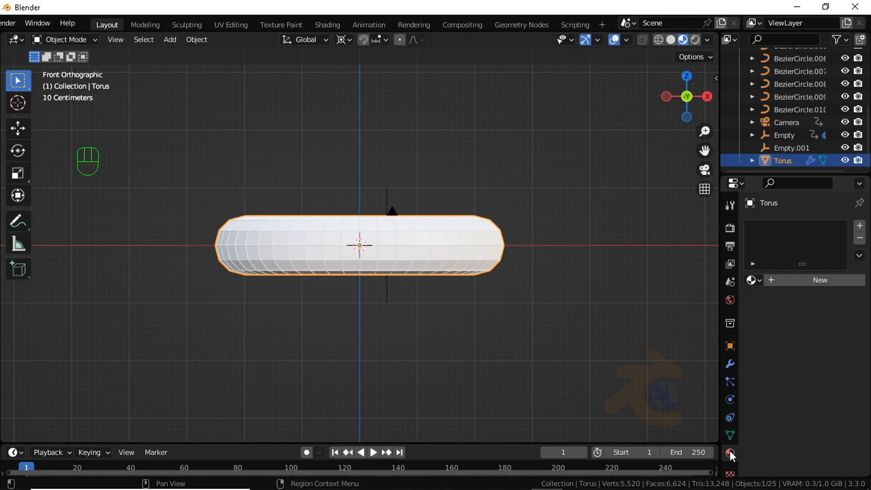
left_click(784, 279)
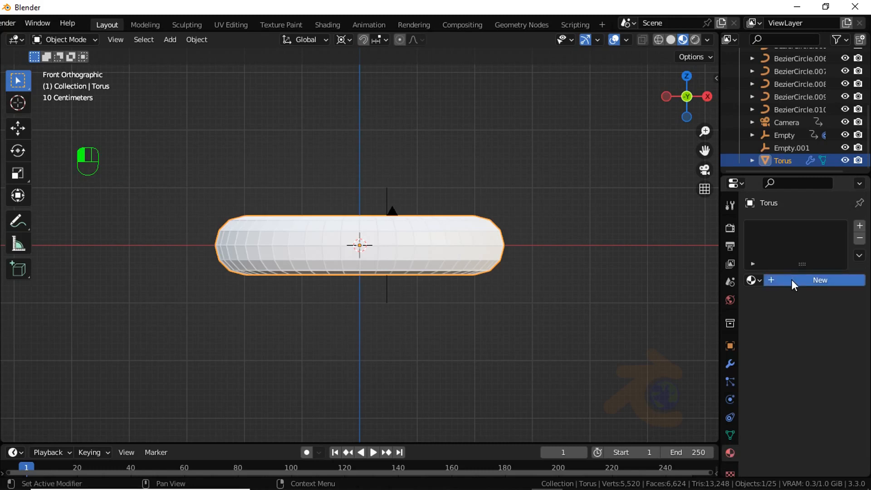
left_click(791, 279)
left_click(789, 256)
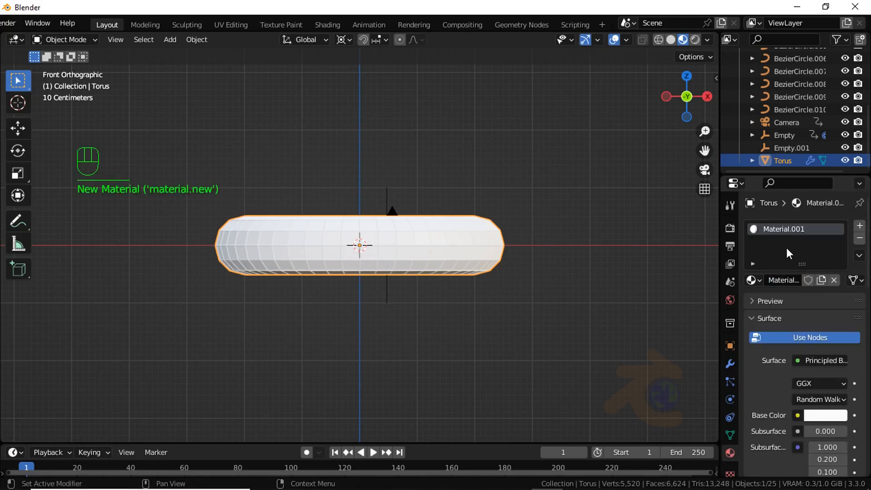
left_click(813, 361)
left_click(693, 135)
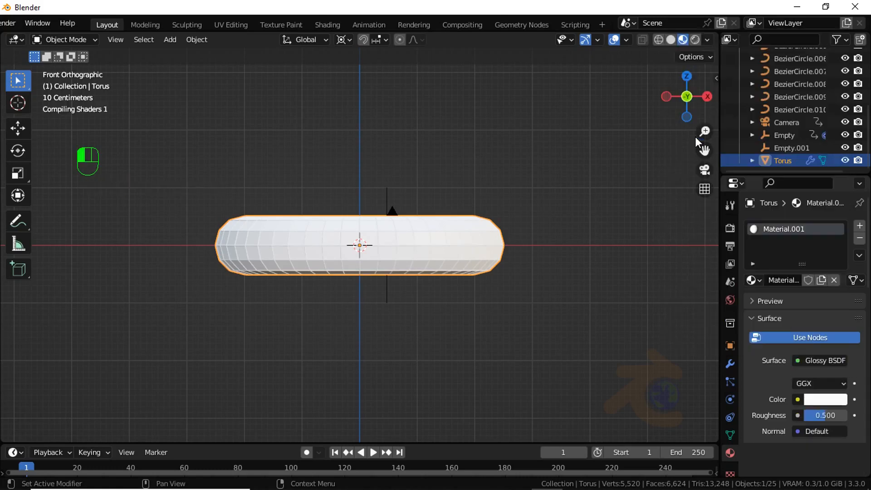
left_click_drag(682, 98, 686, 168)
scroll(422, 112, "up", 1)
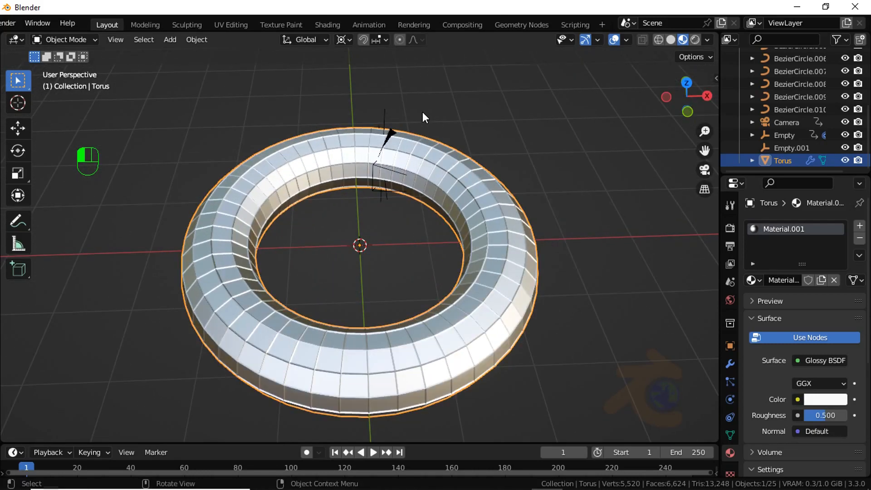
left_click(586, 175)
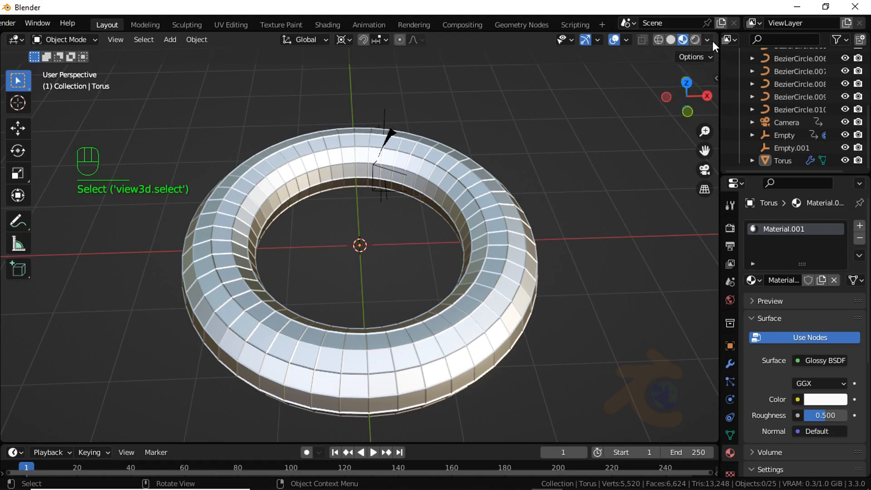
Split the 3D viewport vertically, turn the new area into a Shader Editor without its sidebar, and widen it
left_click_drag(716, 33, 493, 40)
left_click(494, 40)
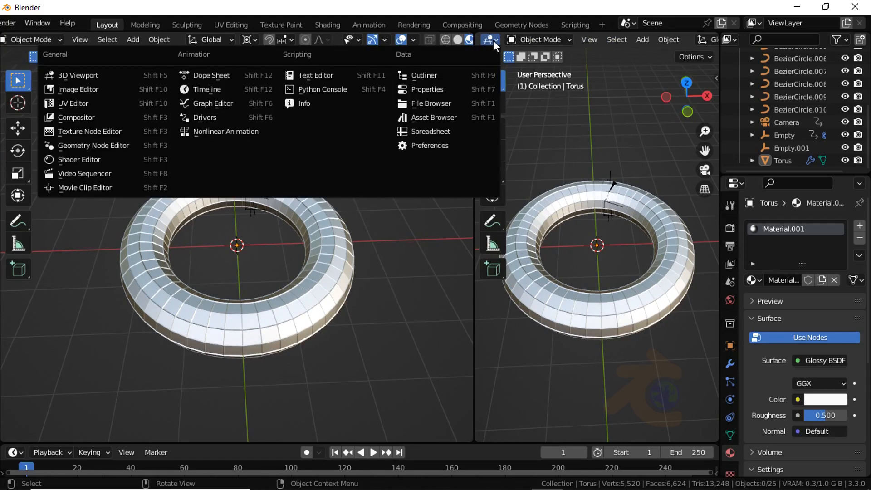
left_click(105, 160)
key("n")
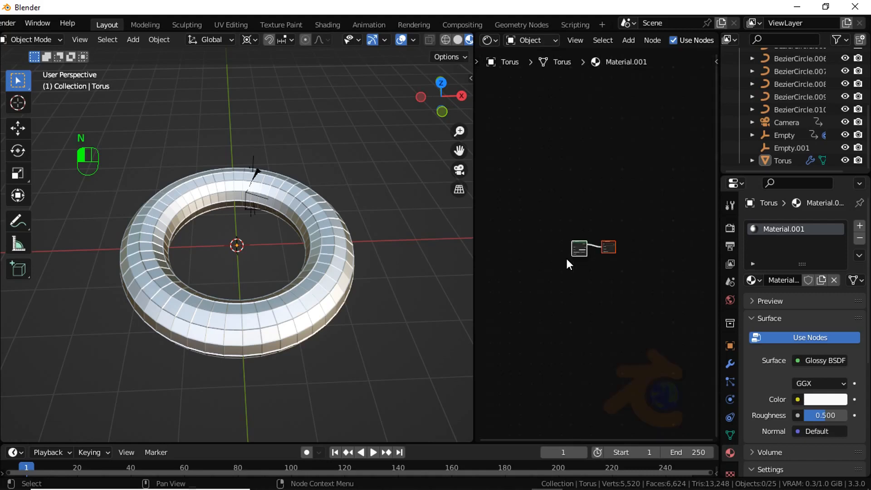
left_click_drag(474, 246, 396, 258)
scroll(293, 267, "up", 4)
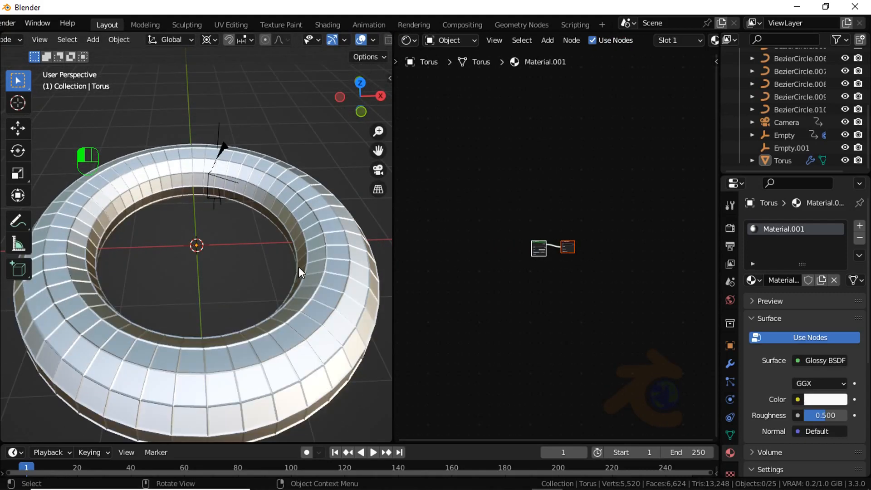
scroll(481, 235, "up", 1)
scroll(376, 39, "down", 3)
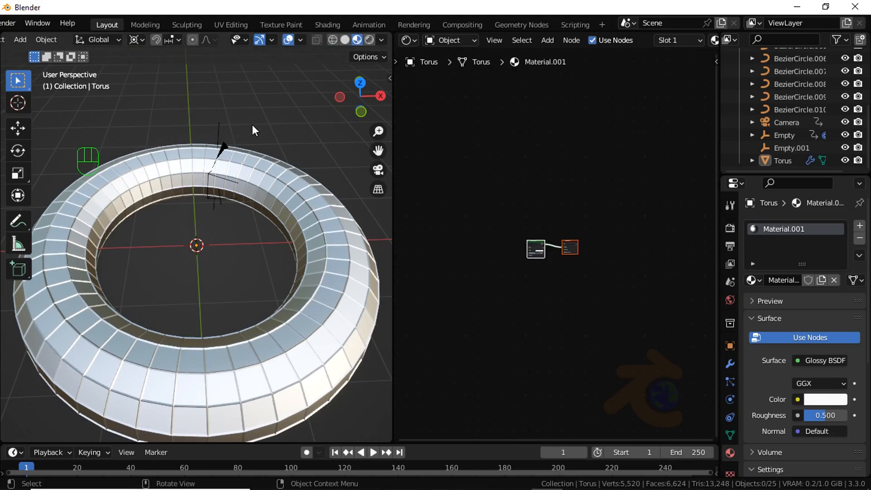
Look through the camera and create a new material for the ring BezierCircle.001
key("KP_0")
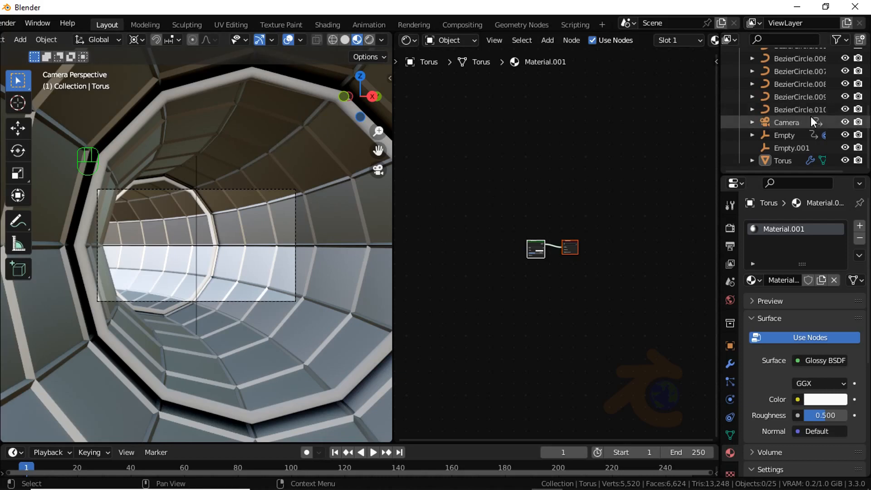
scroll(810, 116, "up", 5)
left_click(804, 94)
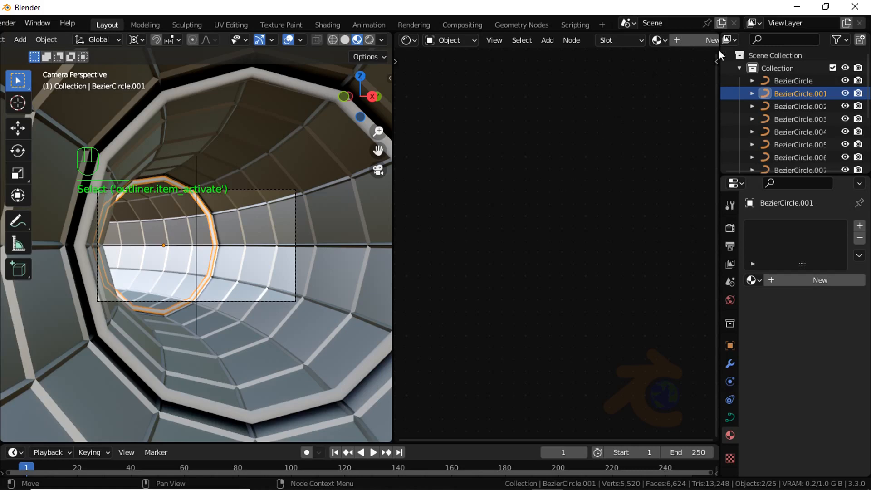
left_click(700, 42)
scroll(550, 238, "up", 5)
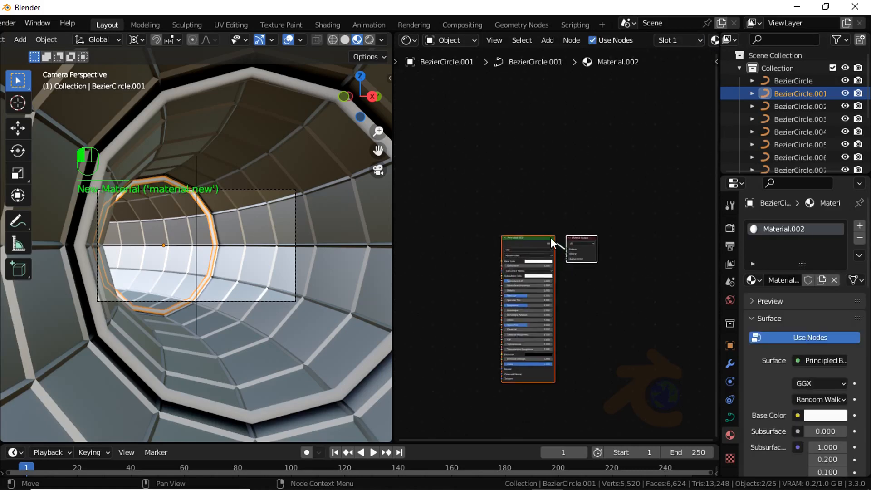
Switch the ring material's Principled BSDF node to an Emission shader
left_click_drag(515, 235, 549, 158)
scroll(575, 249, "up", 1)
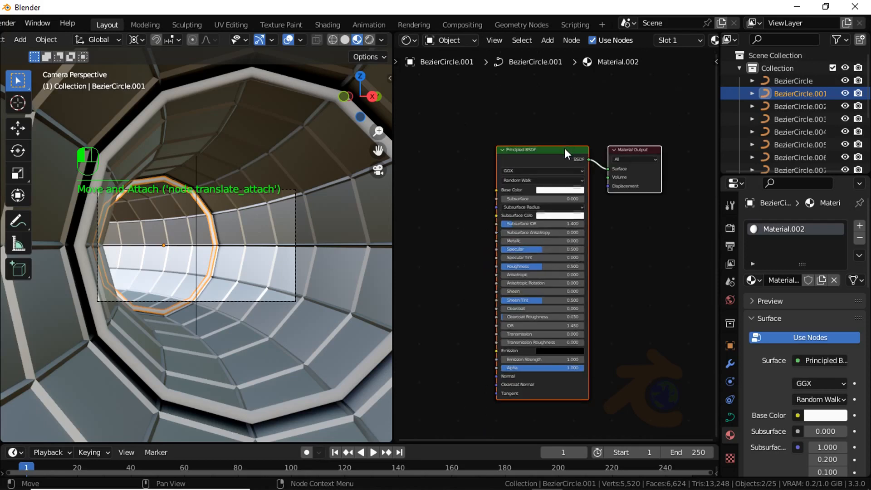
left_click(560, 157)
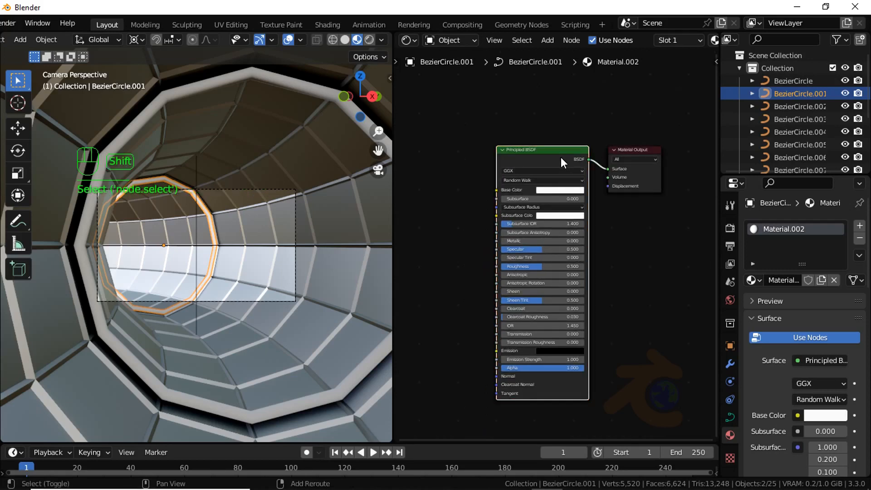
key("shift+s")
mouse_move(513, 183)
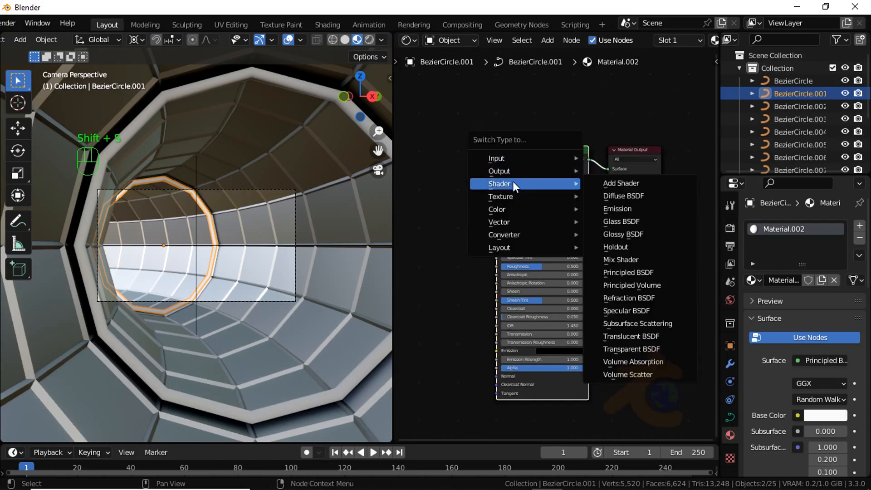
left_click(623, 205)
Add a Hue Saturation Value node below the Emission node
key("shift+a")
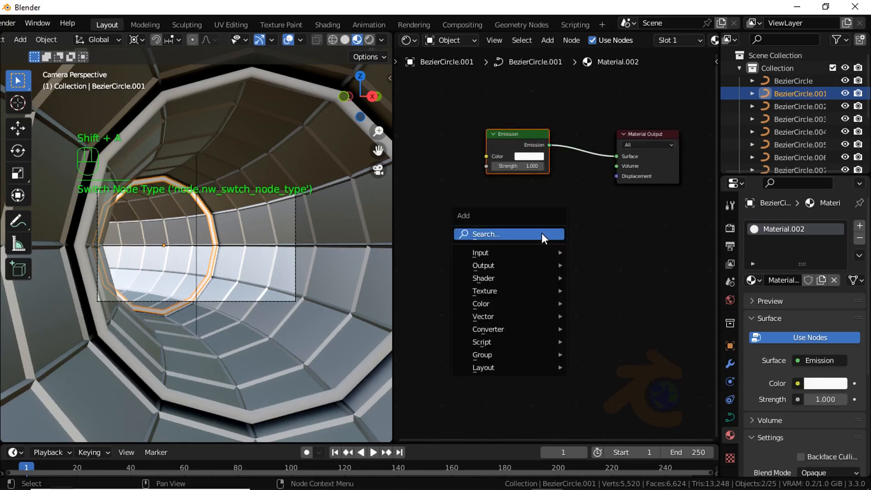
left_click(541, 232)
type("hue")
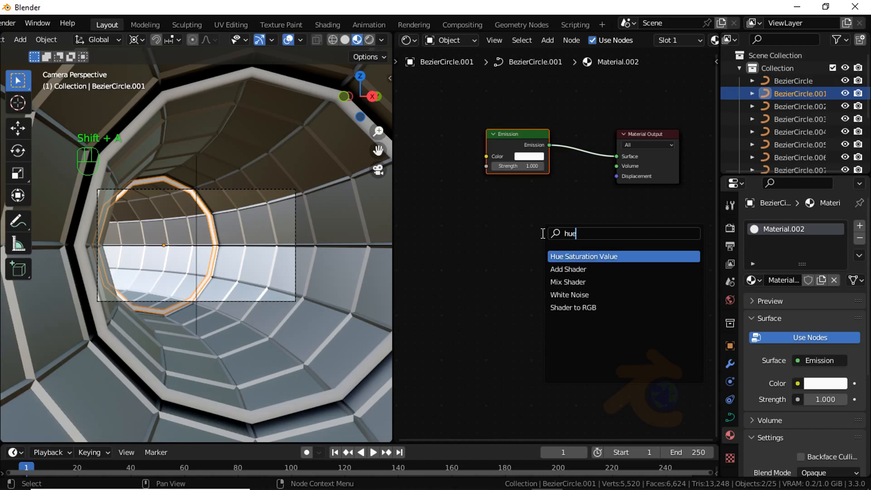
left_click(567, 256)
left_click(507, 259)
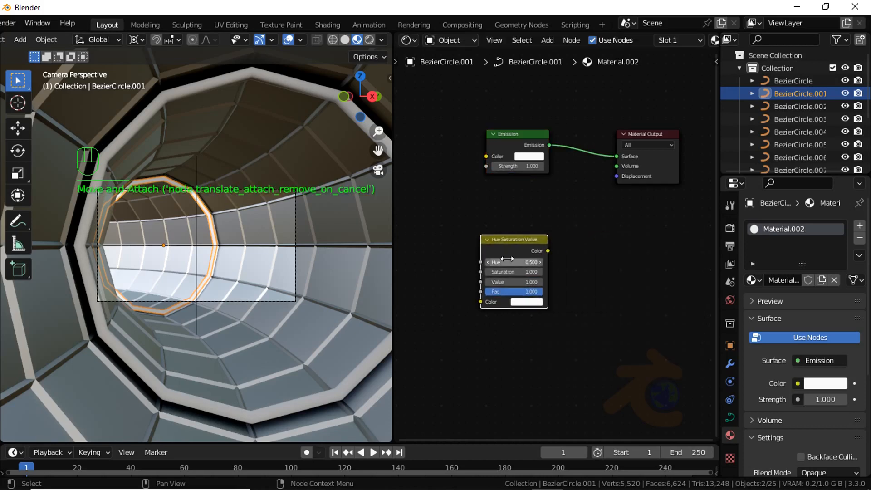
Add an Object Info node and link its Random output to the Hue input of the Hue Saturation Value node
key("shift+a")
left_click(601, 286)
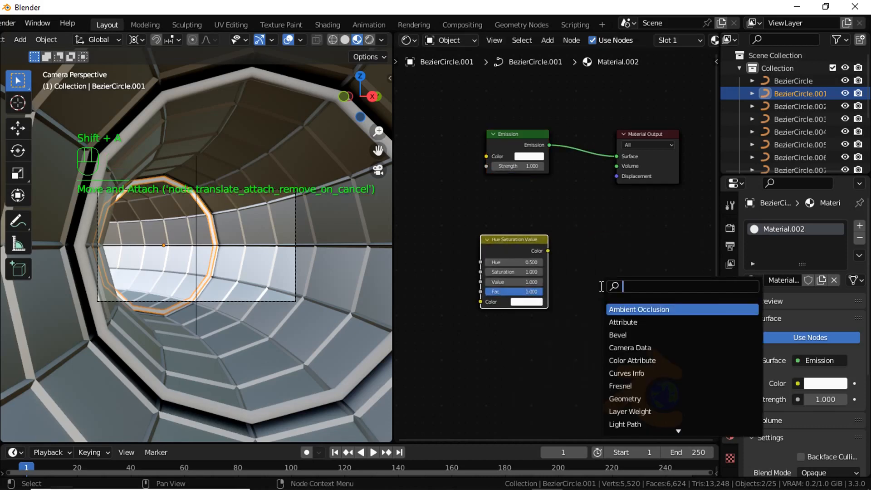
type("obk")
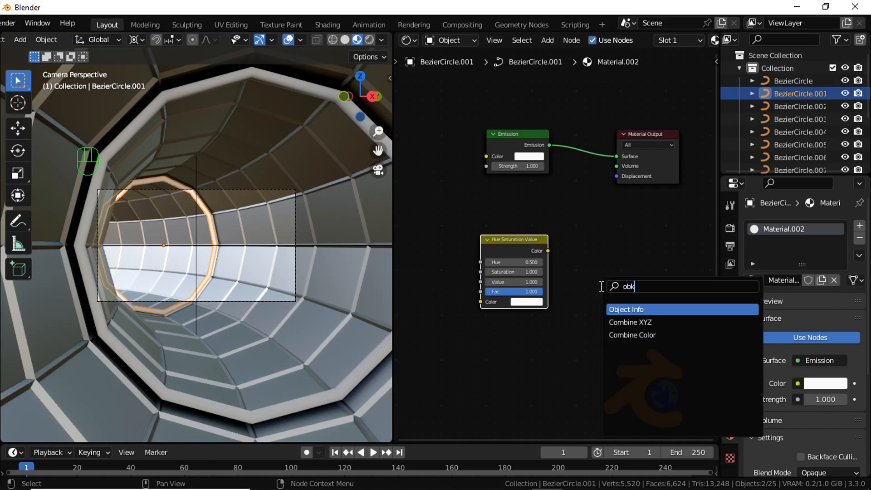
key("BackSpace")
type("j")
key("Return")
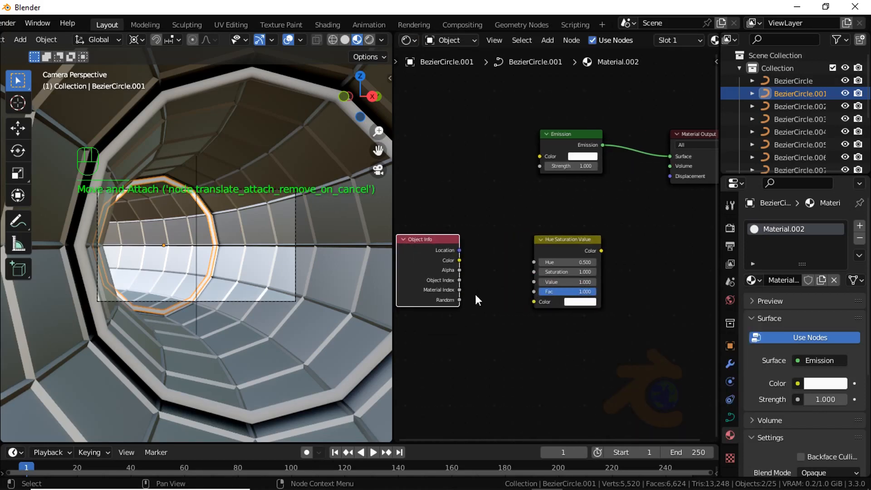
left_click(475, 292)
left_click_drag(459, 299, 533, 262)
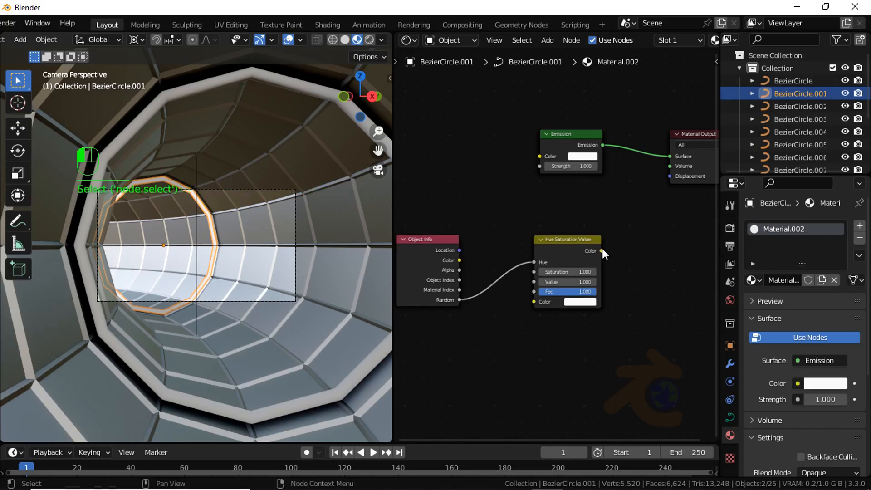
Feed the Hue Saturation Value color into the Emission color, set the emission strength to 2, and show rendered shading
left_click_drag(601, 250, 539, 158)
left_click(562, 166)
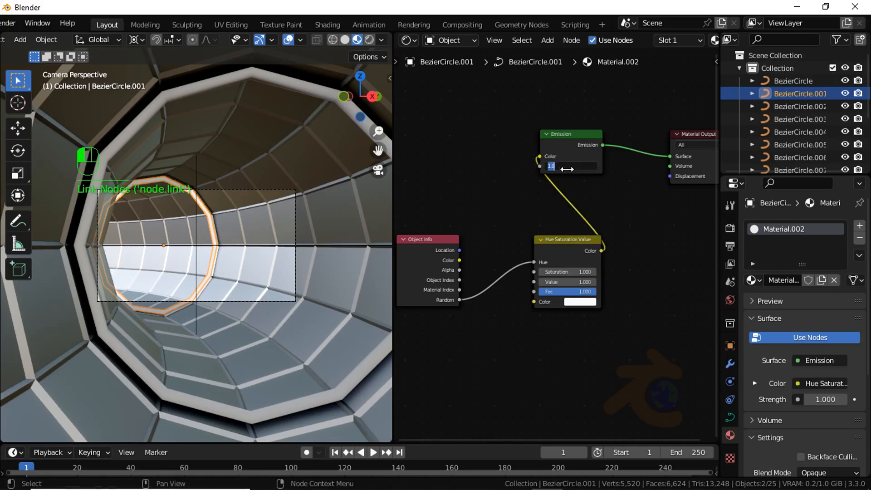
type("2")
key("Return")
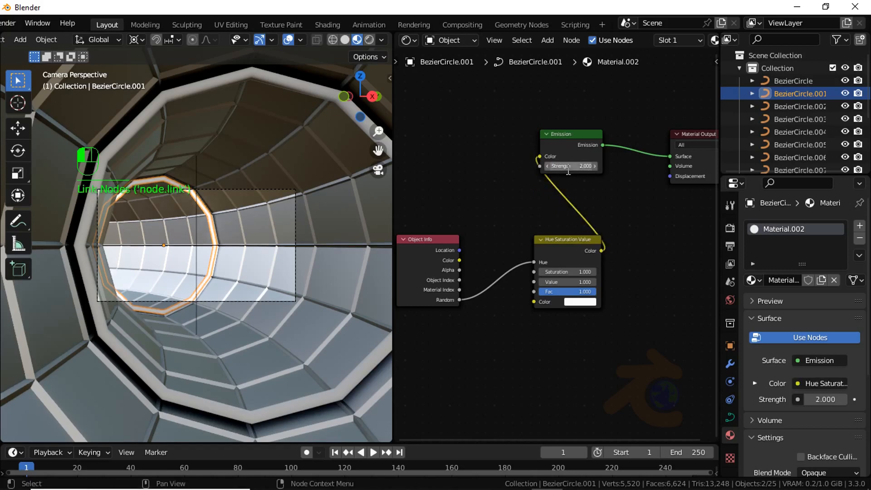
left_click(371, 40)
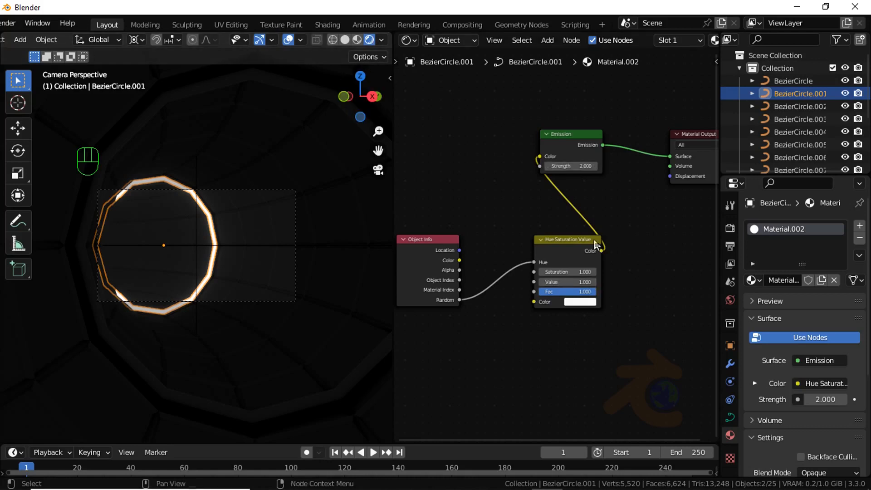
Set the Hue Saturation Value node's input color to a saturated red-orange in the ring material
mouse_move(575, 166)
left_mouse_down()
mouse_move(608, 170)
mouse_move(574, 166)
left_mouse_up()
left_click(587, 302)
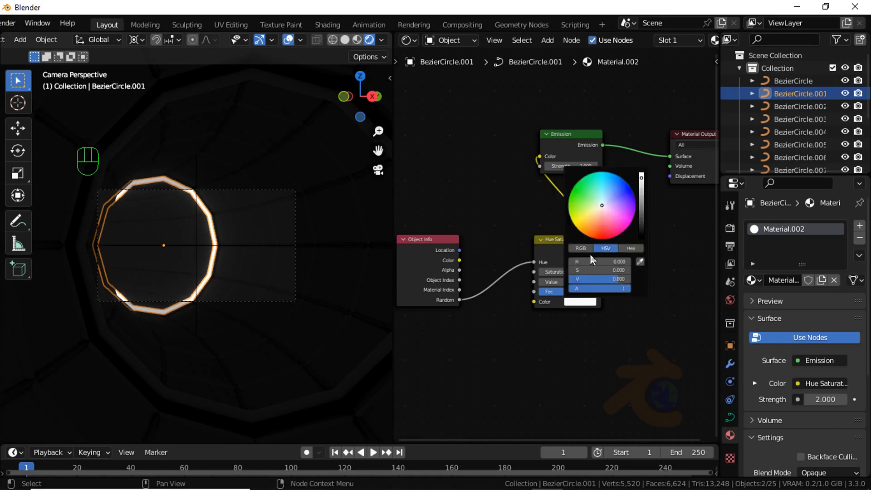
left_click(591, 225)
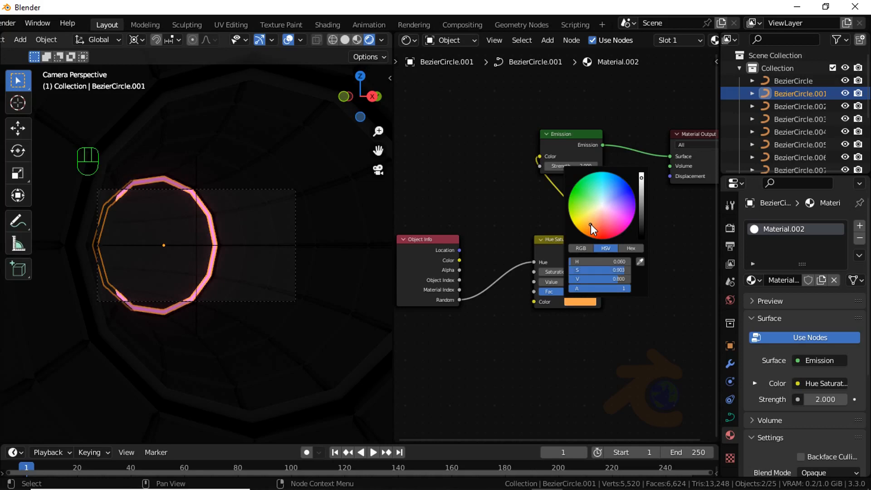
left_click_drag(591, 224, 599, 235)
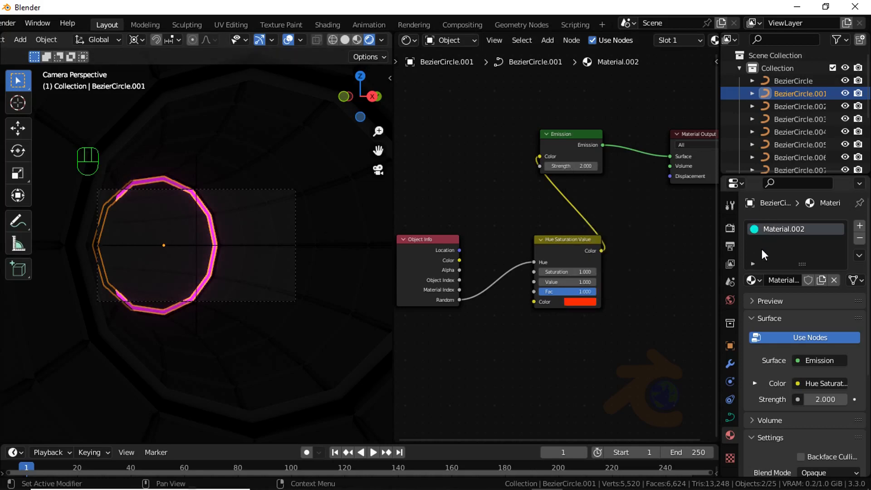
Select rings BezierCircle.001 through BezierCircle.010 with BezierCircle.001 active and link its material to all of them
scroll(807, 157, "down", 4)
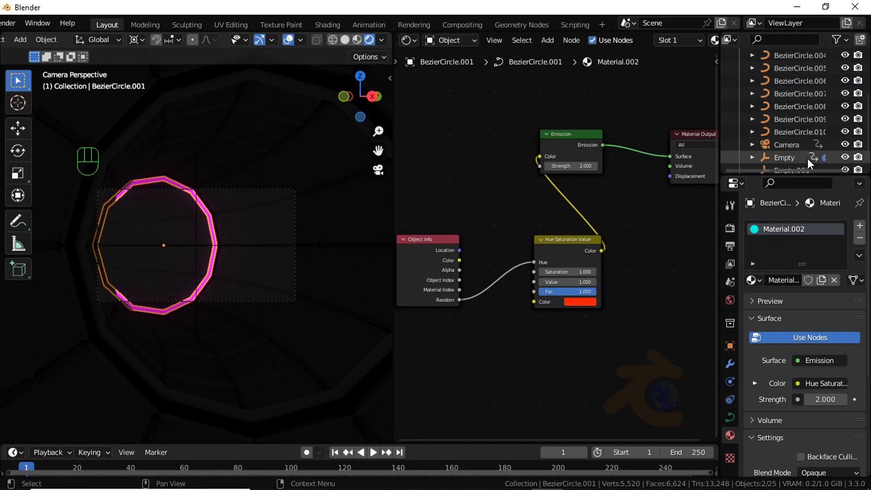
left_click(804, 132)
scroll(805, 132, "up", 4)
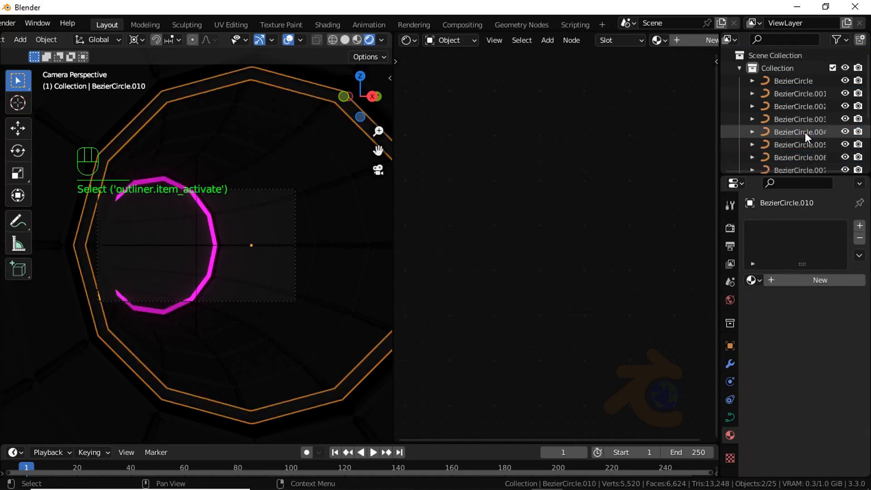
left_click(800, 96, "shift")
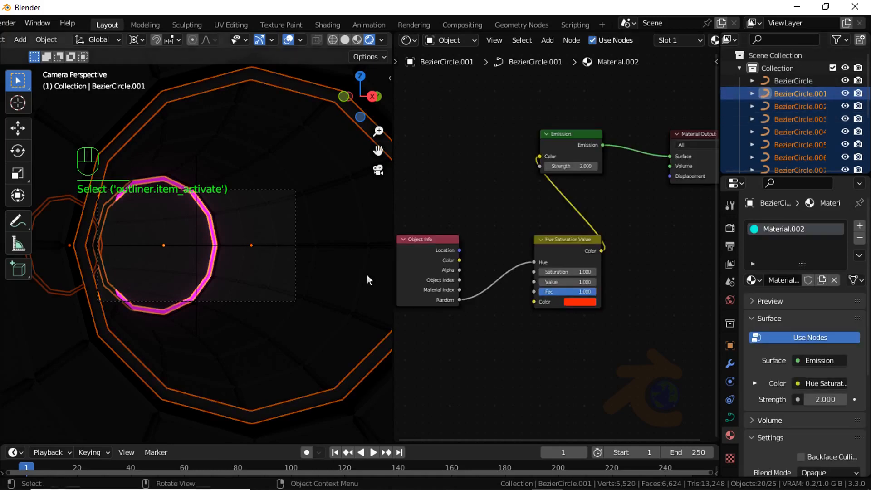
key("ctrl+l")
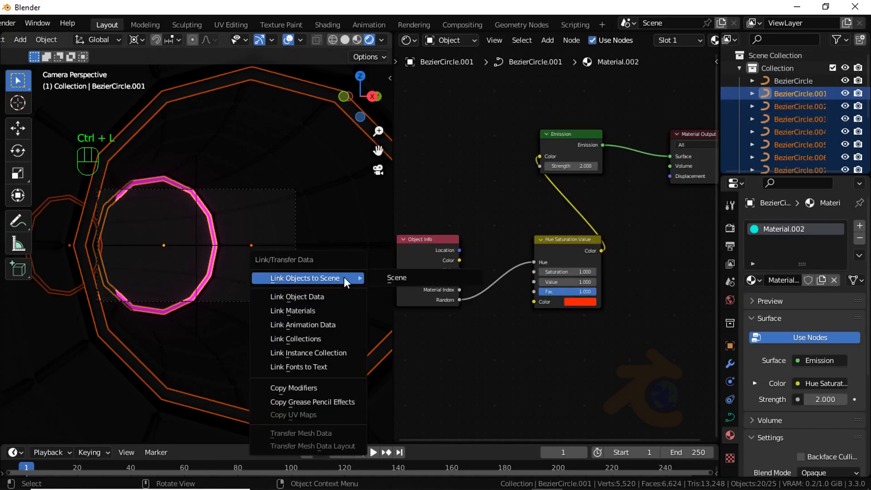
left_click(316, 311)
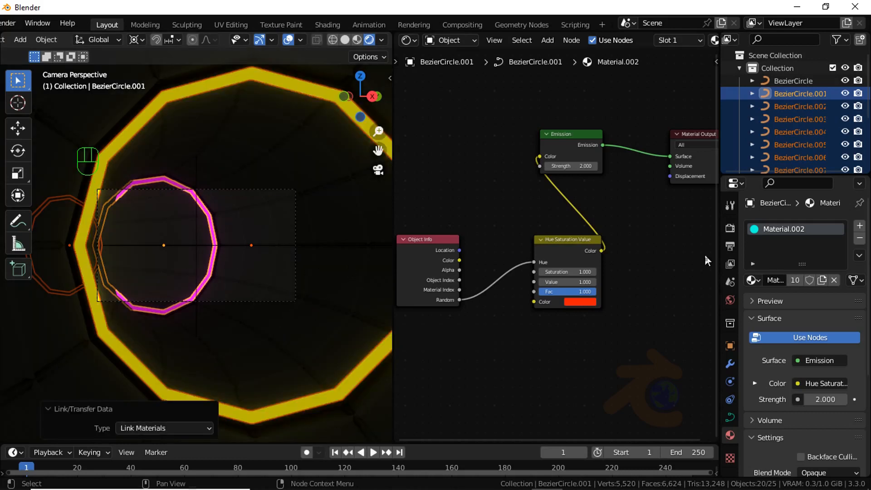
Enable Screen Space Reflections in the Eevee render settings
left_click(730, 227)
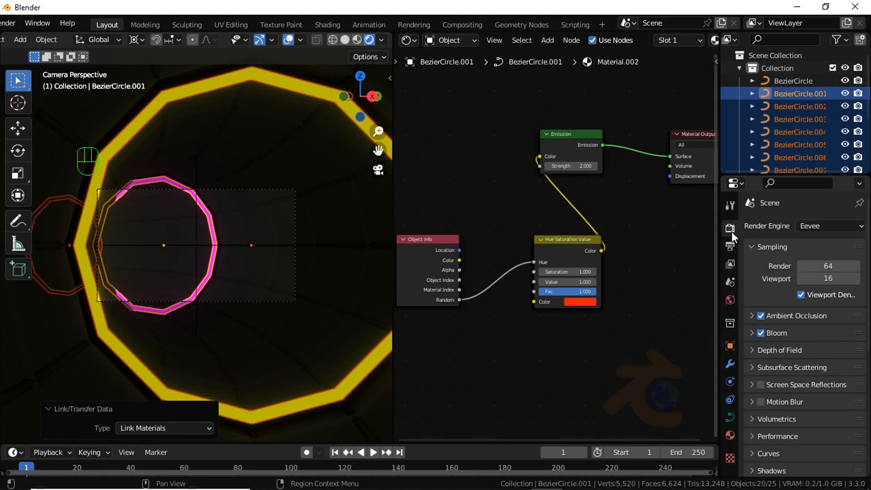
left_click(761, 385)
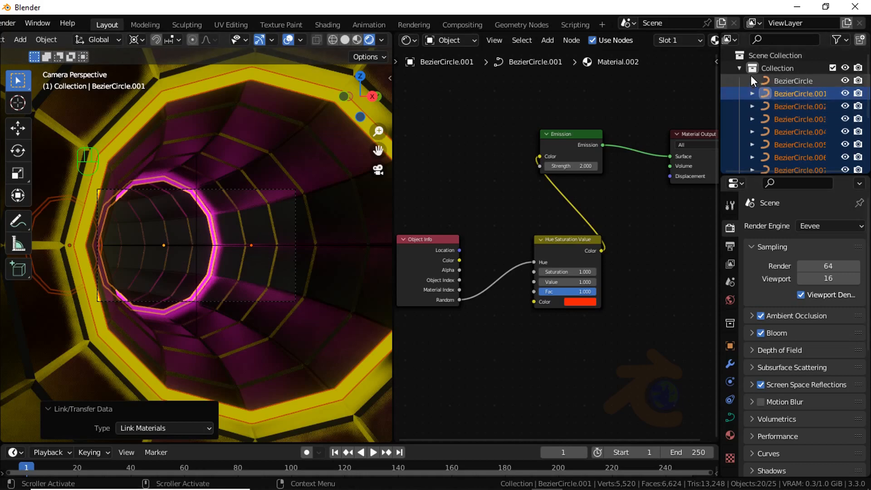
Set Empty.001's X location to 0 m and advance it to about 15.01 m to preview the camera travel
left_click(727, 81)
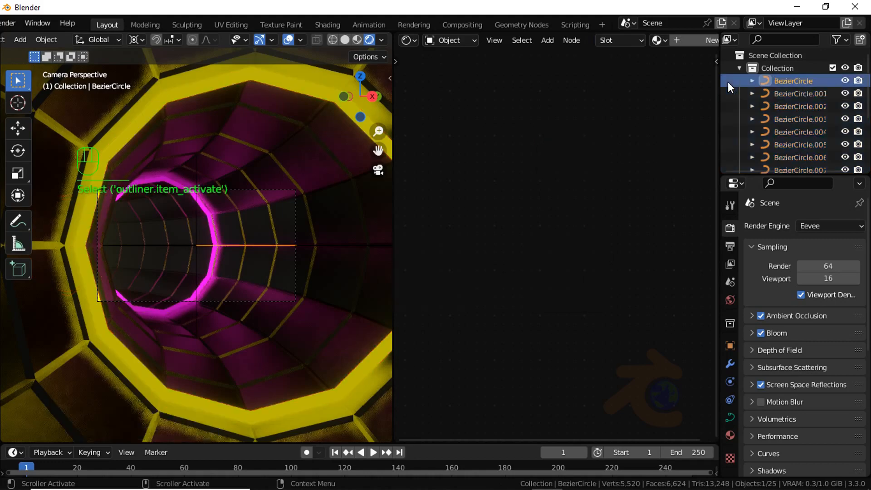
scroll(791, 118, "down", 5)
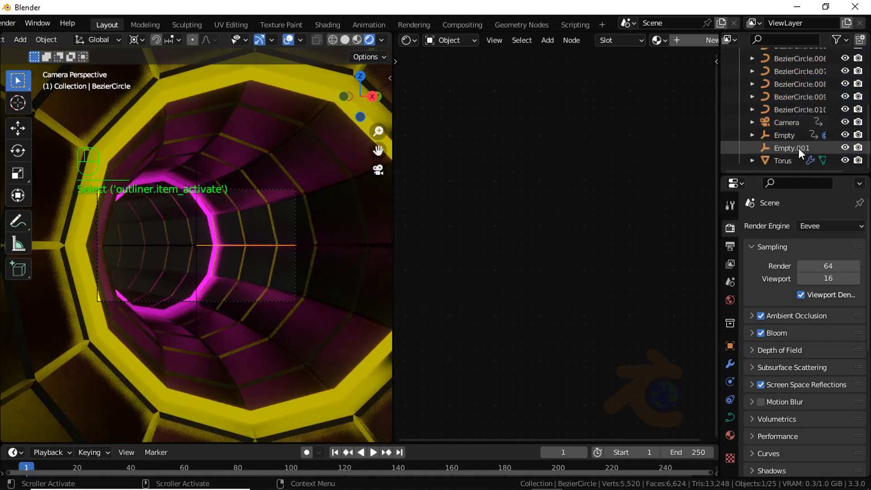
left_click(798, 147)
left_click(725, 340)
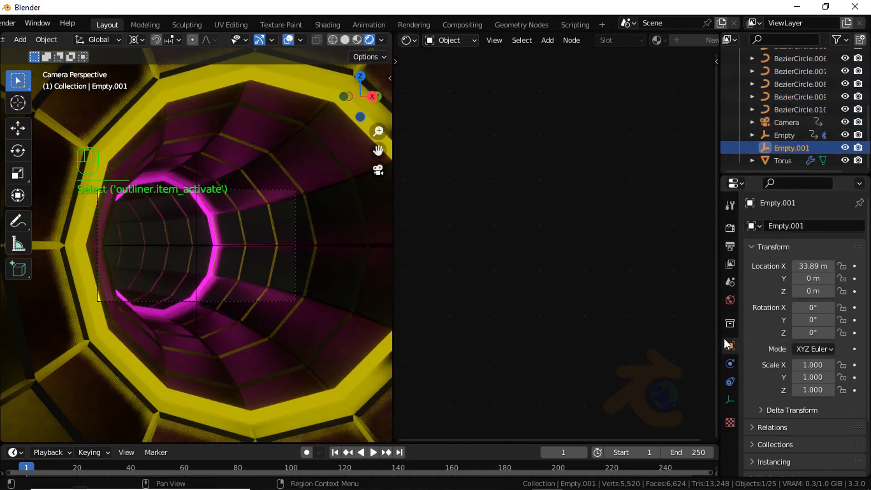
double_click(823, 263)
type("0")
key("Return")
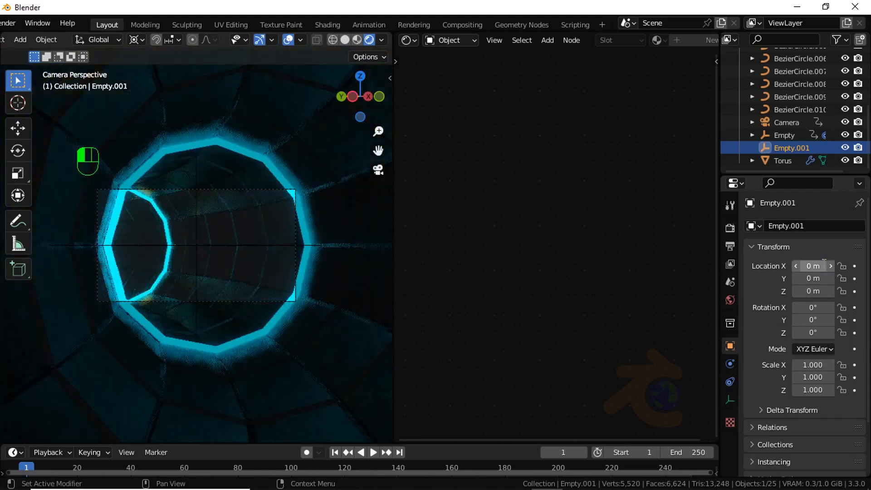
left_click_drag(824, 266, 43, 420)
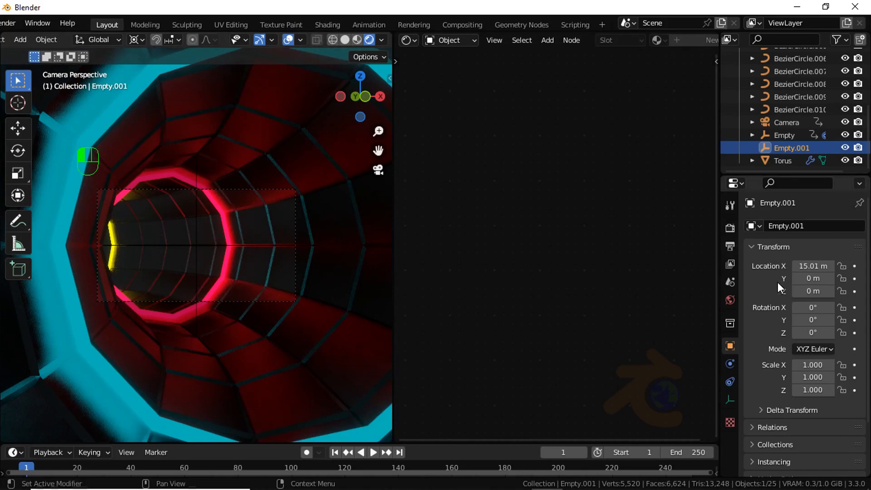
Set the ring material's emission strength to 2.3 and move Empty.001 to about 25.14 m in X
left_click(798, 99)
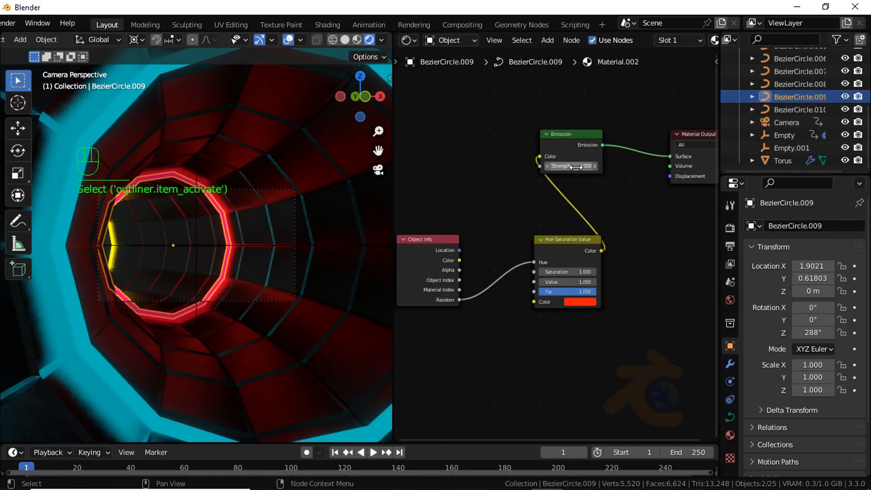
left_click_drag(576, 167, 581, 186)
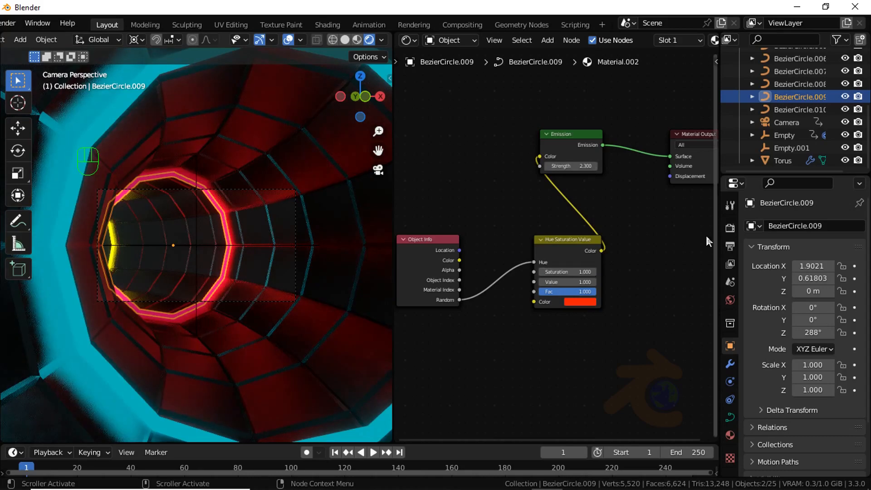
left_click(796, 148)
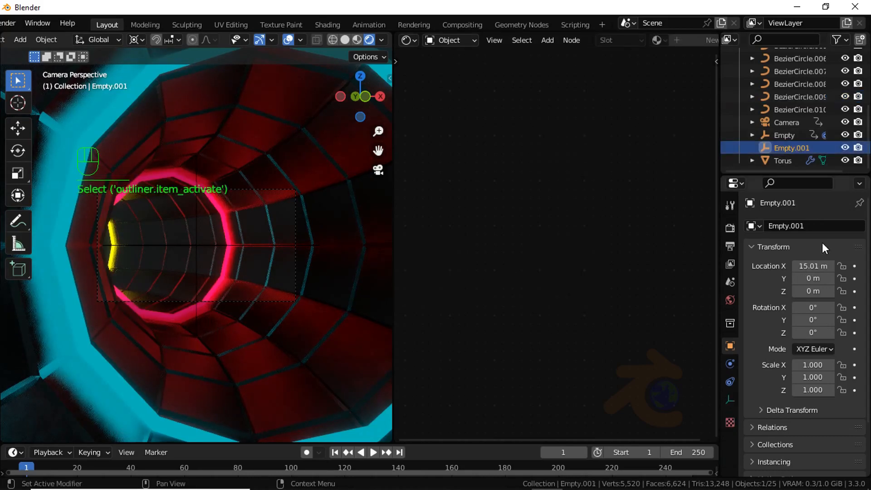
left_click_drag(812, 265, 580, 272)
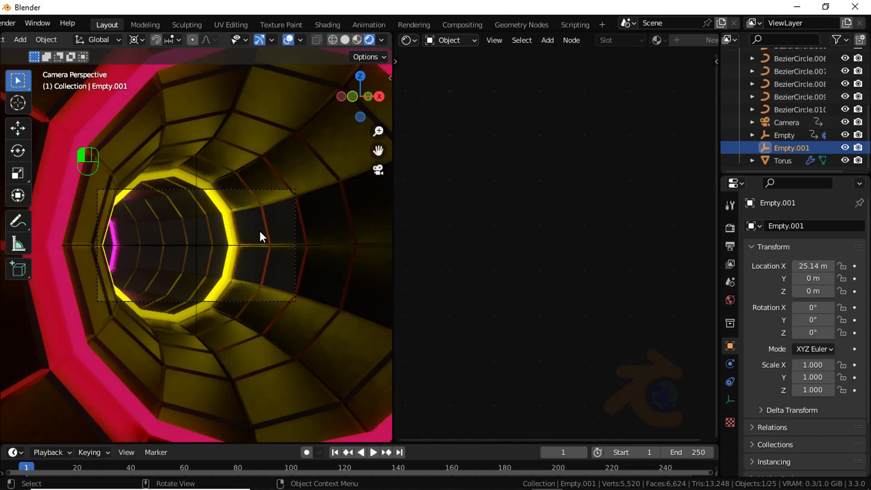
Switch to solid shading, select the torus and add a particle system to it
left_click(345, 39)
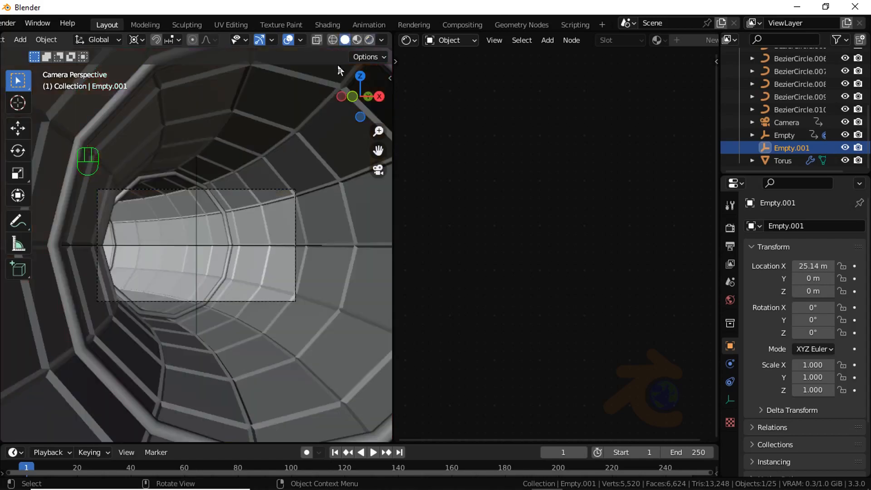
key("KP_7")
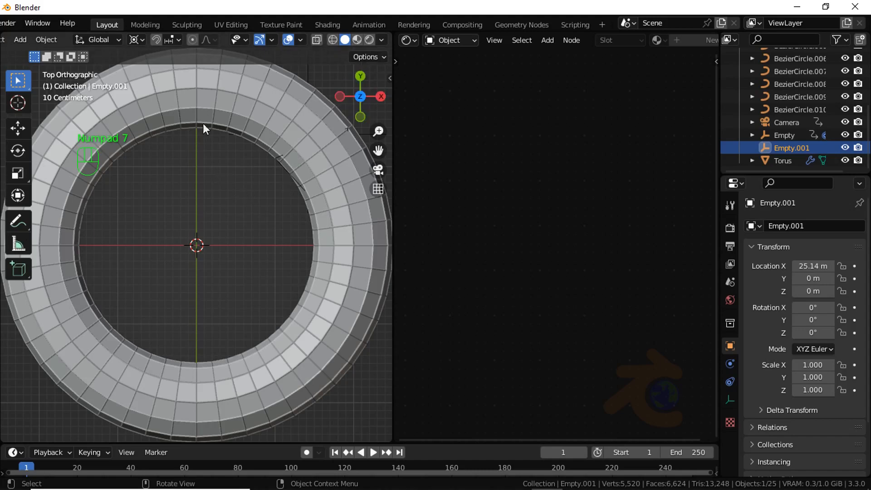
left_click(203, 124)
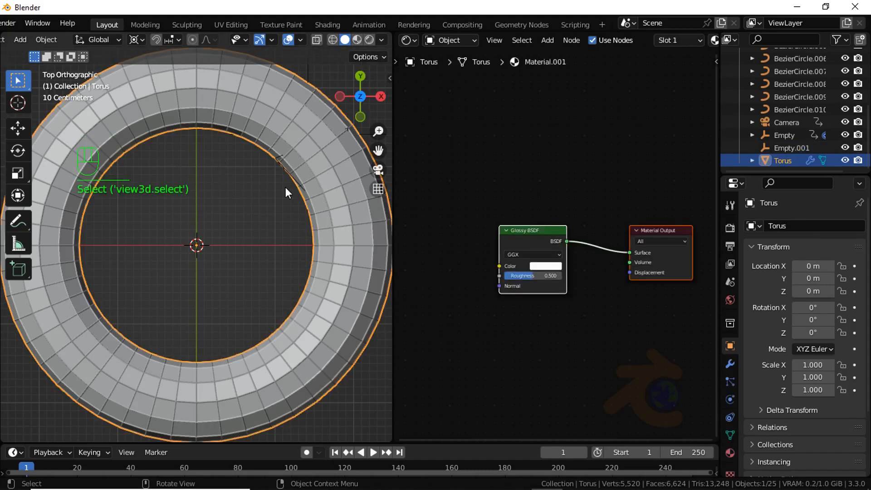
key("KP_0")
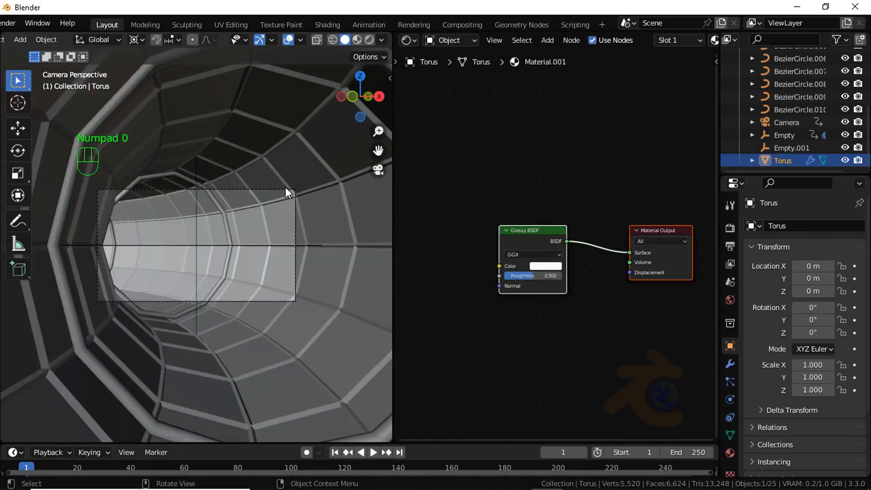
left_click(730, 381)
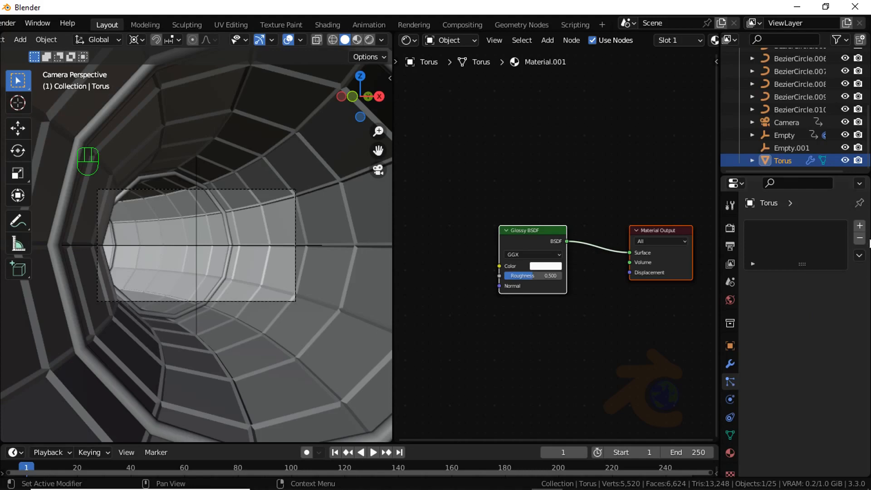
left_click(859, 226)
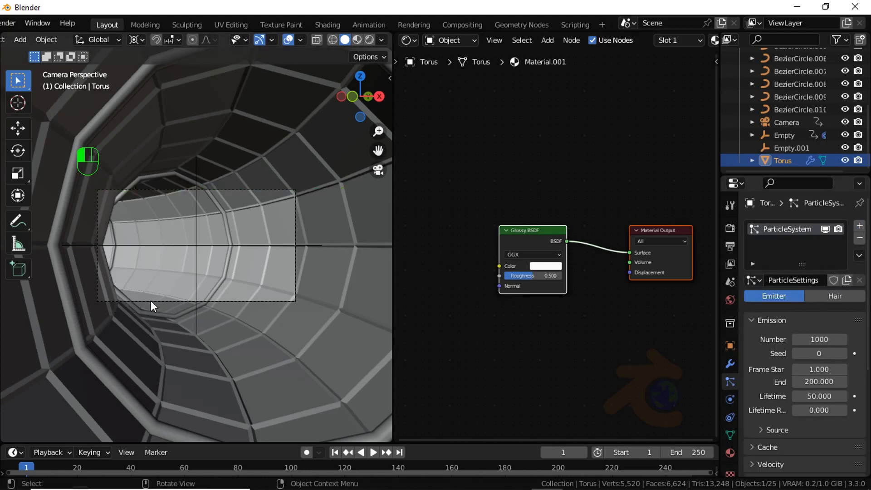
Reorder the torus's modifiers so the particle system sits above the Wireframe modifier
key("KP_0")
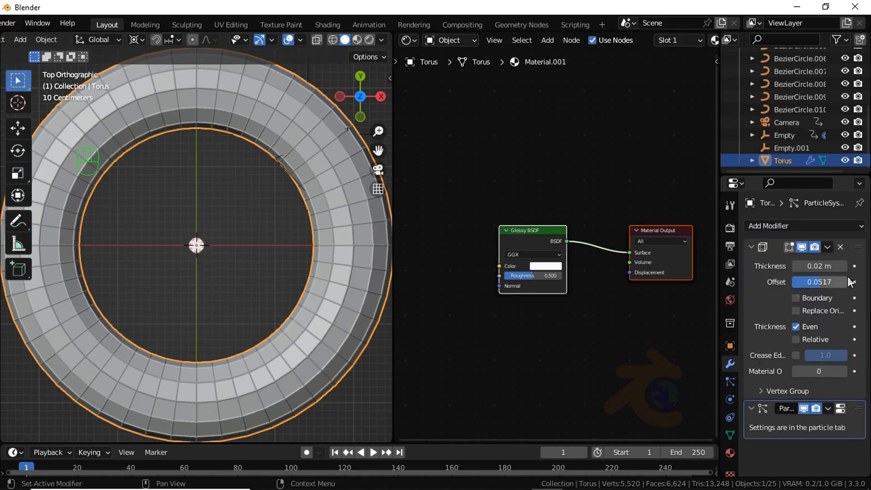
left_click_drag(858, 245, 859, 410)
key("KP_0")
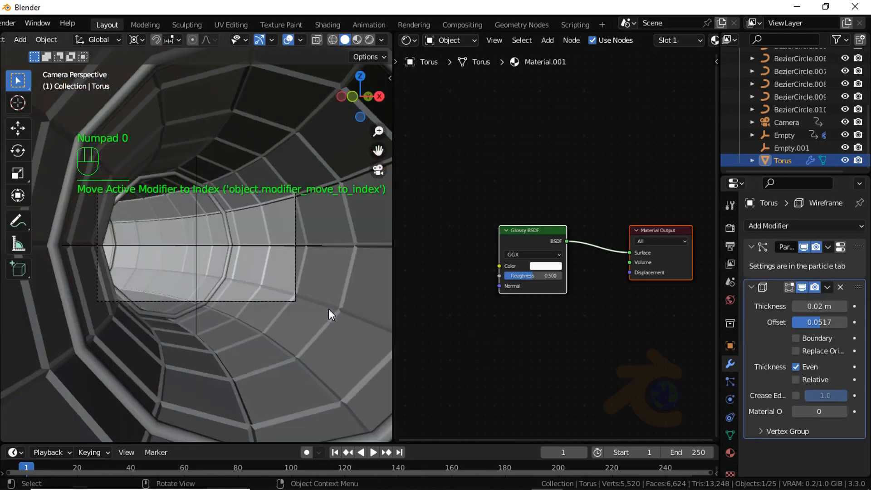
left_click(278, 334)
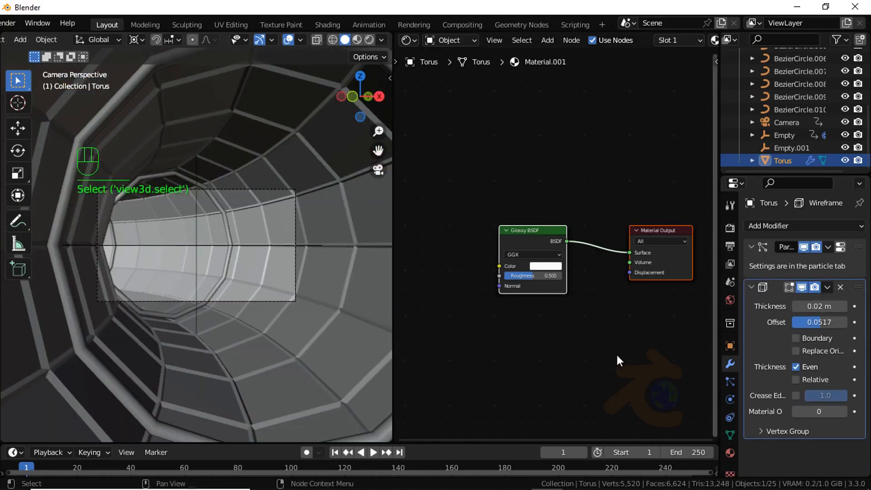
Enable Use Modifier Stack in the torus particle system's emission source settings
left_click(730, 436)
left_click(730, 399)
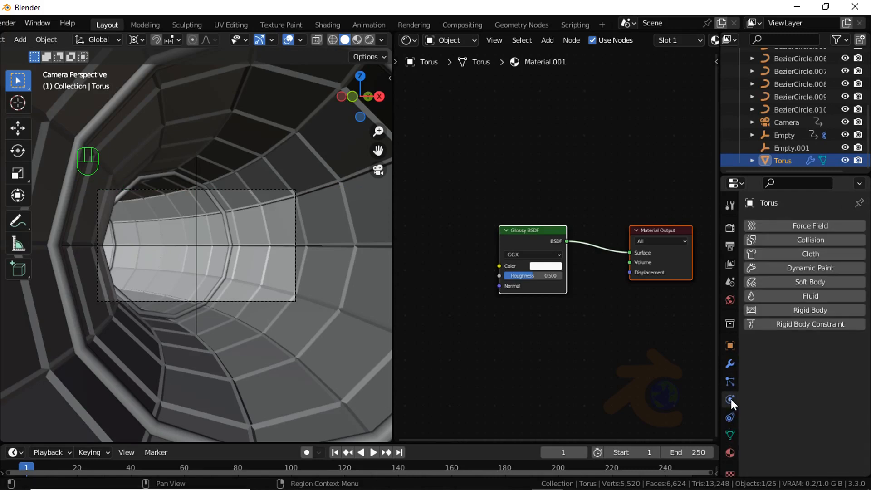
left_click(729, 383)
scroll(794, 383, "down", 4)
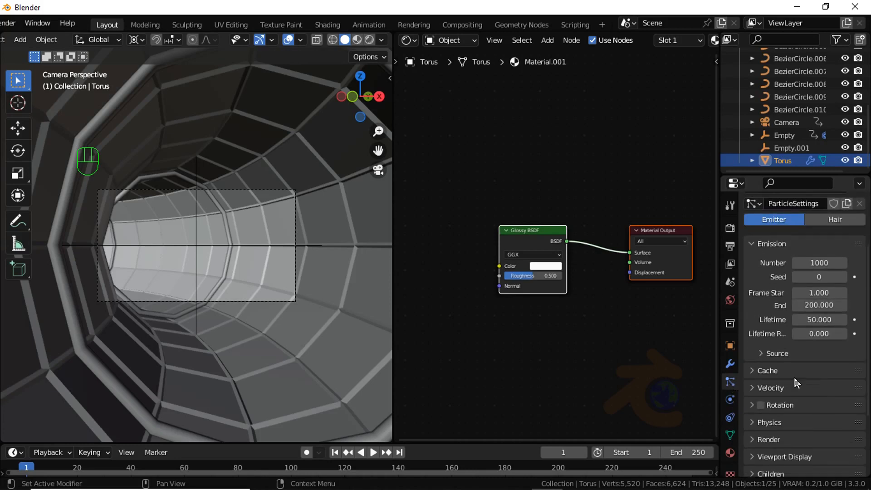
left_click(786, 353)
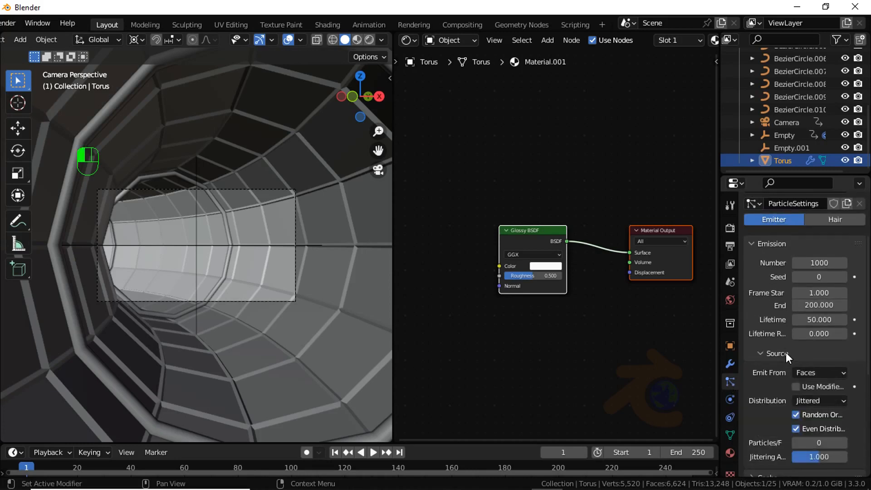
left_click(797, 387)
scroll(813, 391, "up", 3)
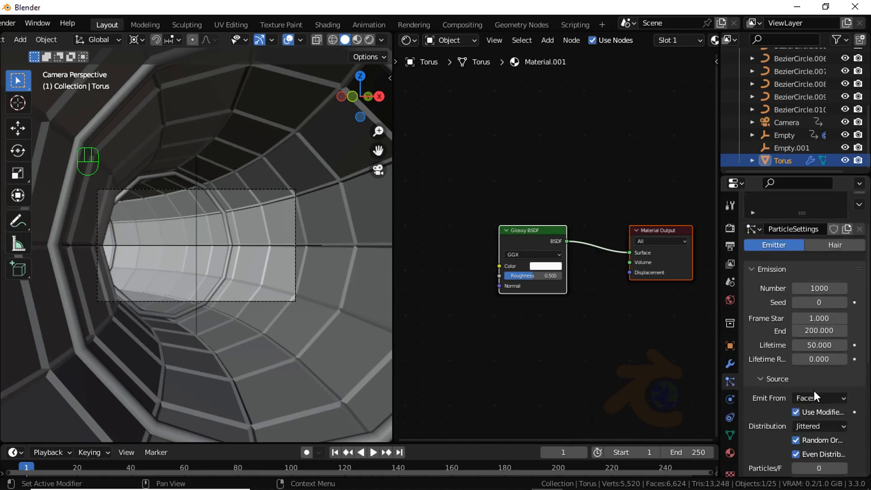
Try an emission number of 1063 for the torus's particle system
left_click_drag(819, 315, 855, 328)
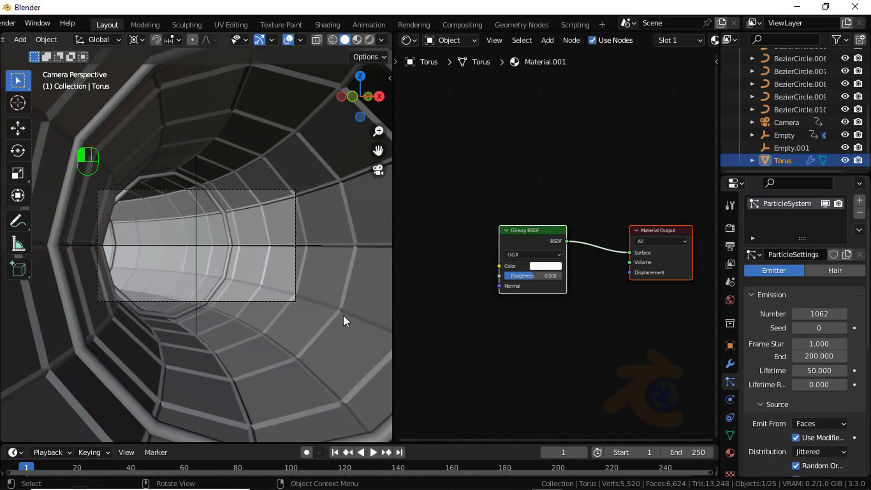
key("KP_0")
scroll(265, 257, "down", 4)
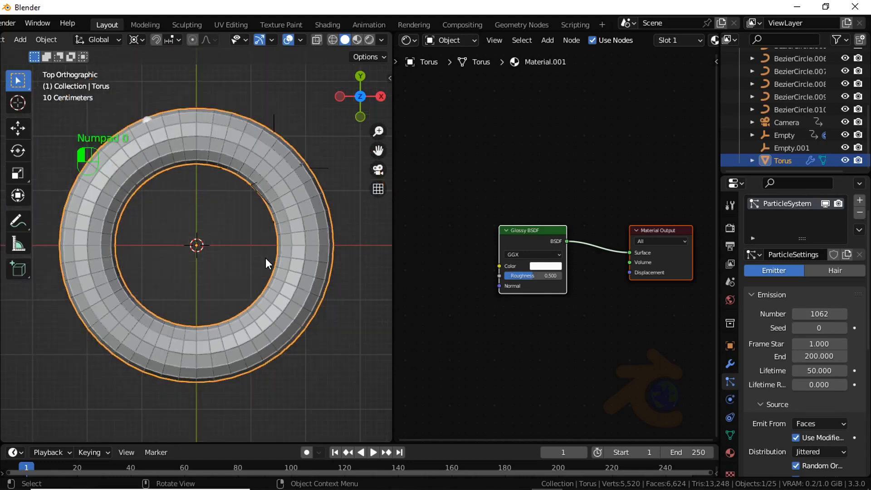
left_click(843, 314)
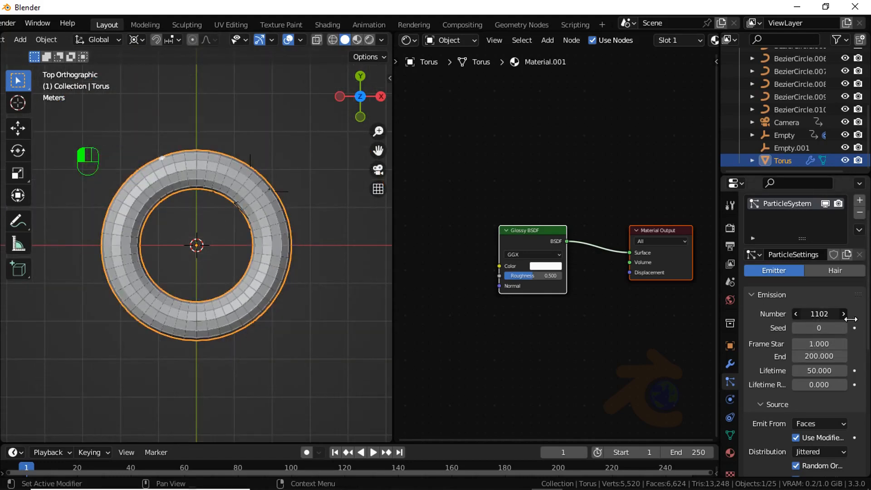
Switch to wireframe shading and set the torus particle system's emission source to Volume
key("shift+z")
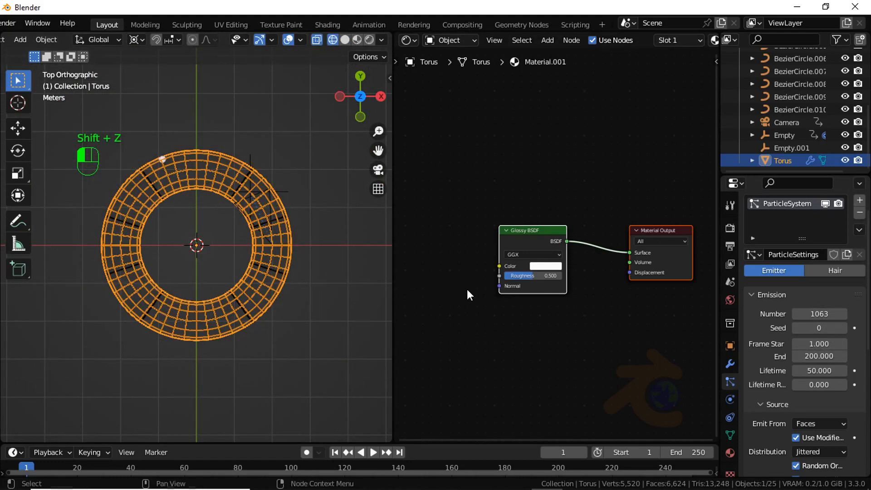
scroll(819, 377, "down", 3)
left_click(820, 375)
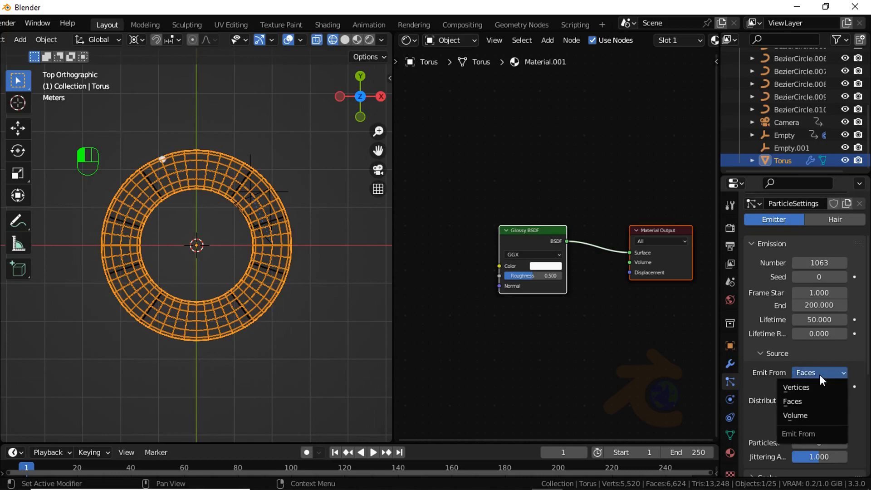
left_click(809, 410)
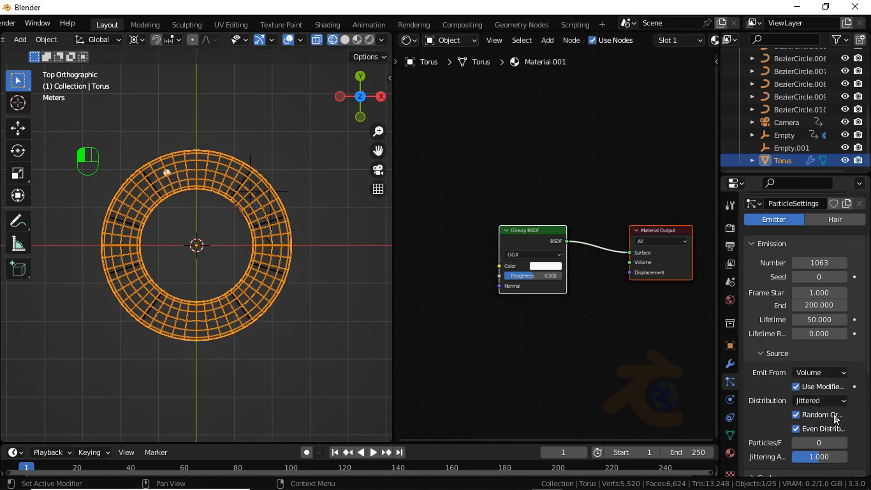
scroll(826, 386, "up", 5)
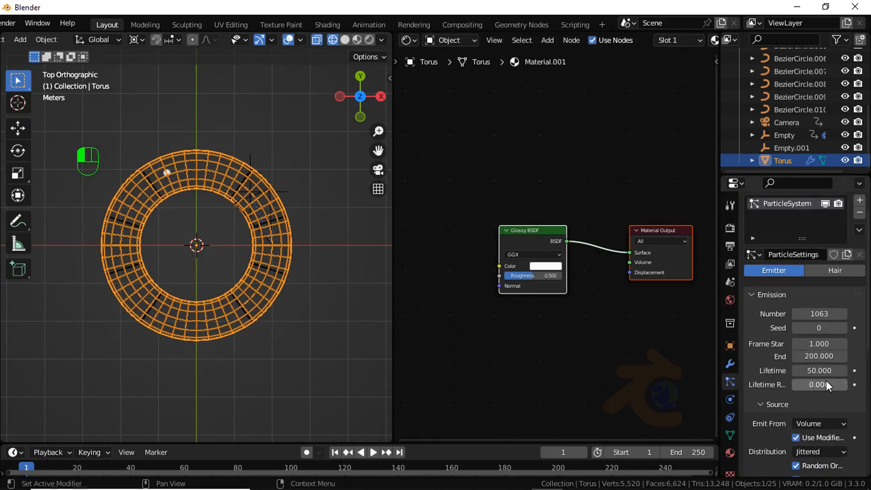
Play the animation up to frame 29 and return to the camera view in solid shading
left_click(269, 310)
key("space")
key("space")
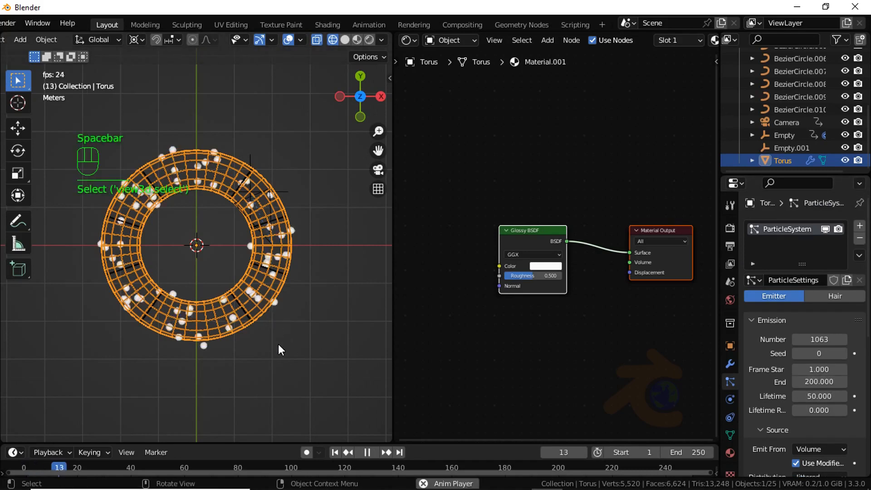
key("KP_0")
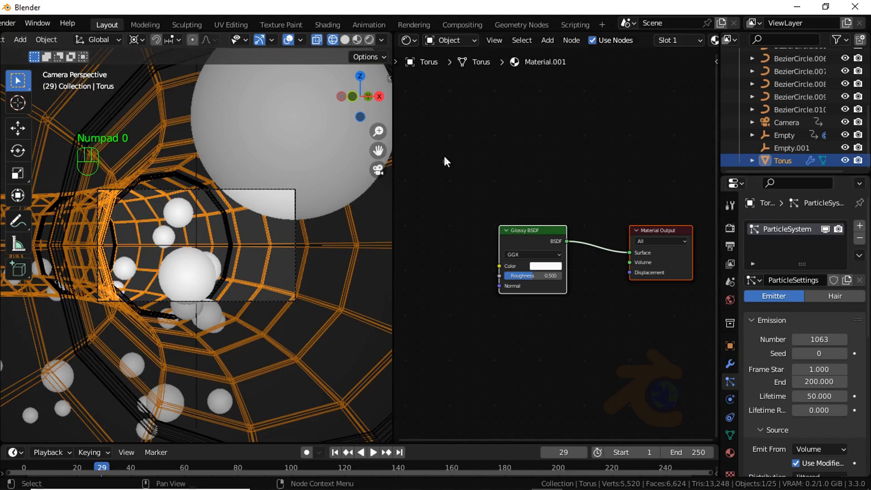
key("shift+z")
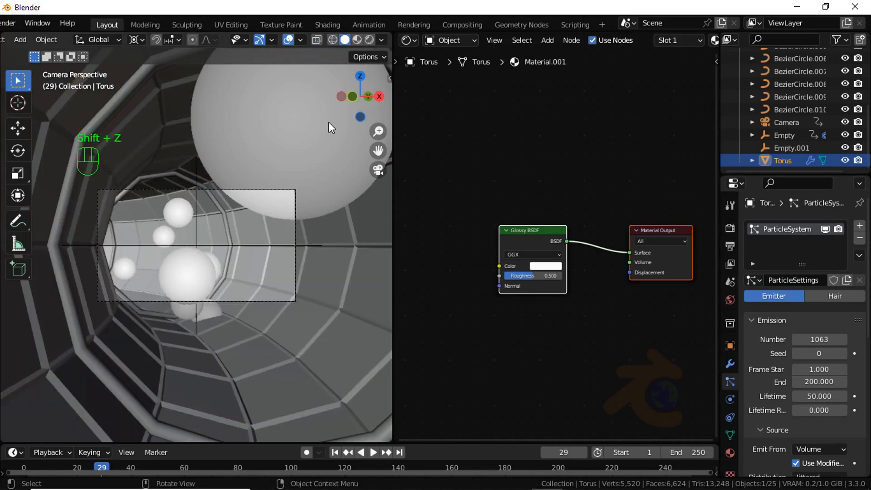
Examine the particles' spread inside and outside the torus from the camera view and from above
scroll(345, 141, "down", 1)
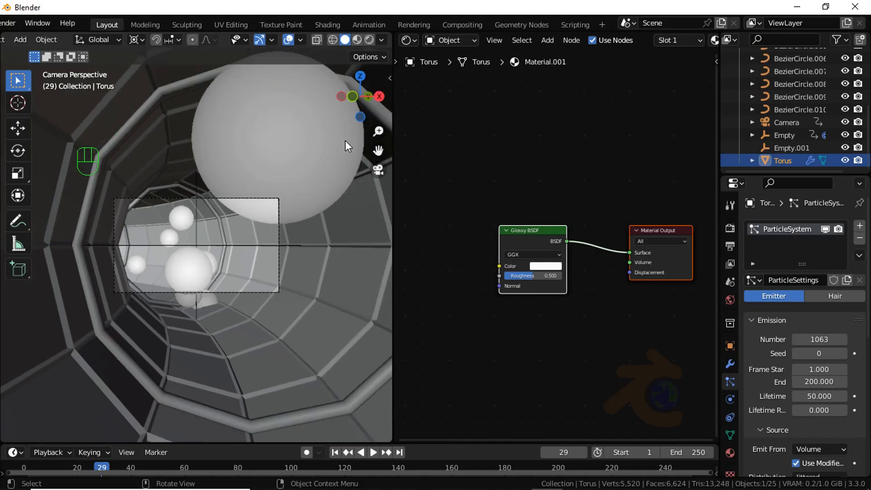
key("KP_0")
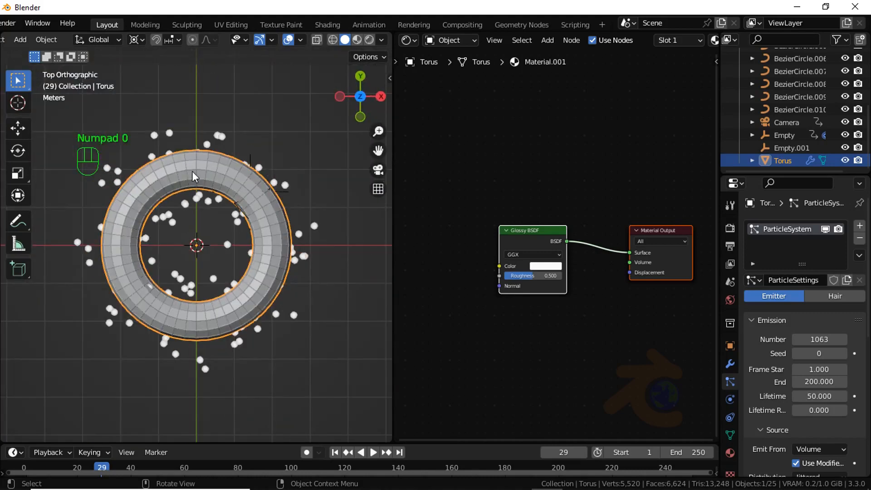
key("KP_0")
scroll(186, 208, "up", 1)
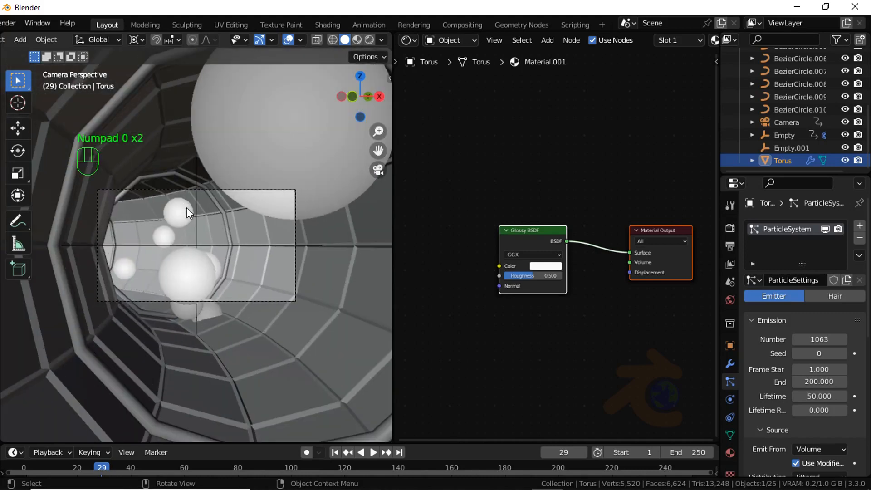
scroll(188, 208, "down", 3)
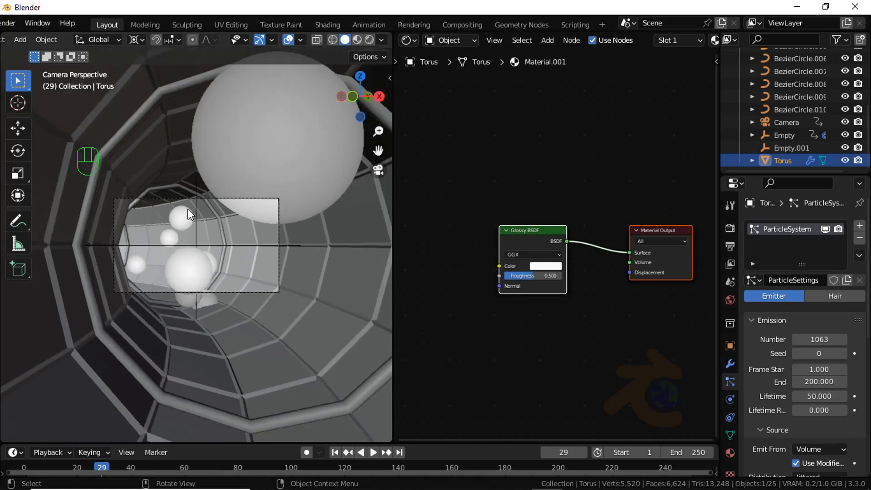
scroll(188, 209, "up", 1)
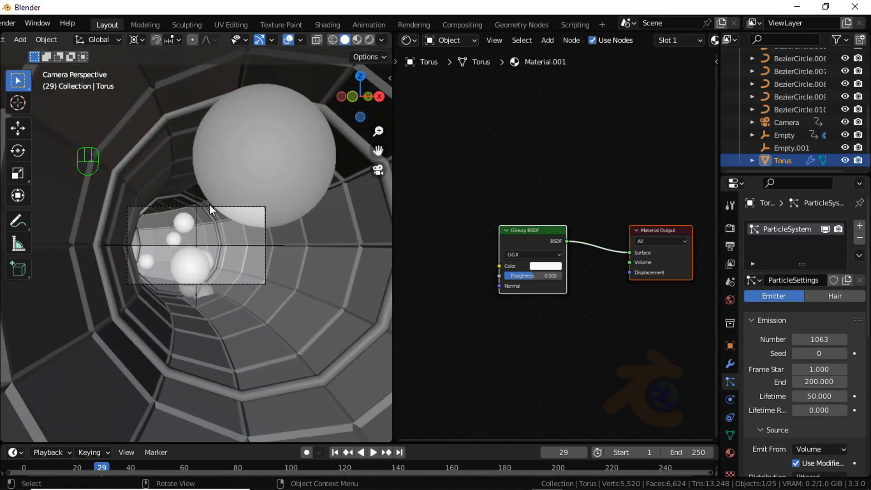
key("KP_0")
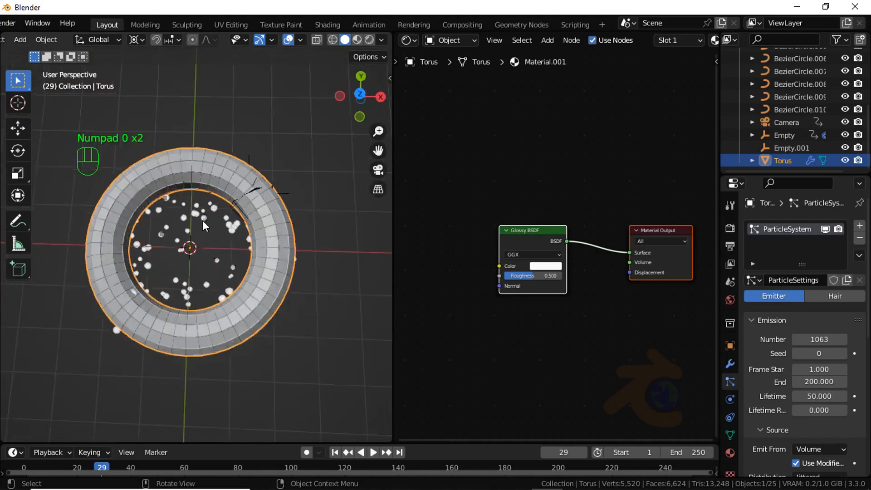
key("KP_0")
scroll(218, 224, "up", 1)
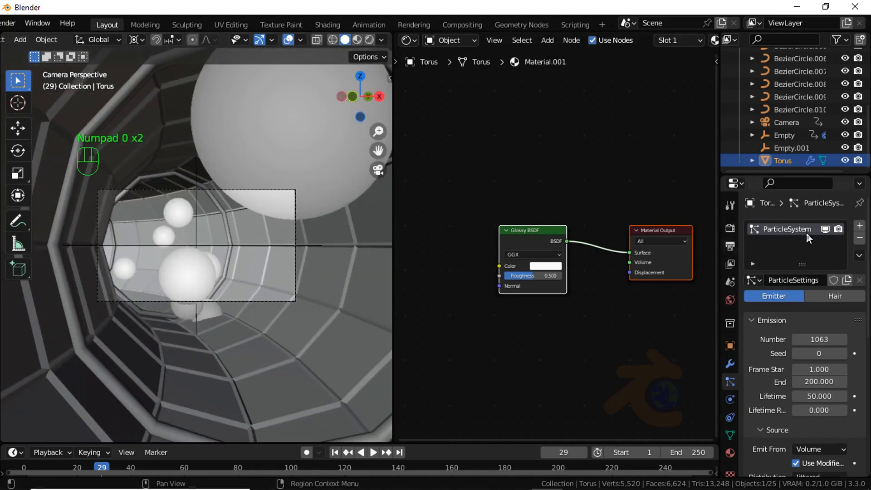
Set the torus particle system's physics type to None
scroll(790, 364, "down", 5)
scroll(793, 373, "down", 2)
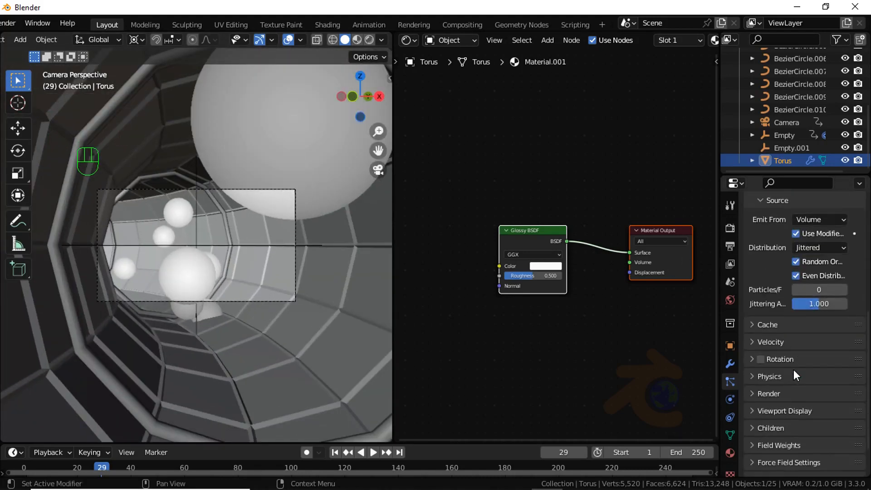
left_click(774, 379)
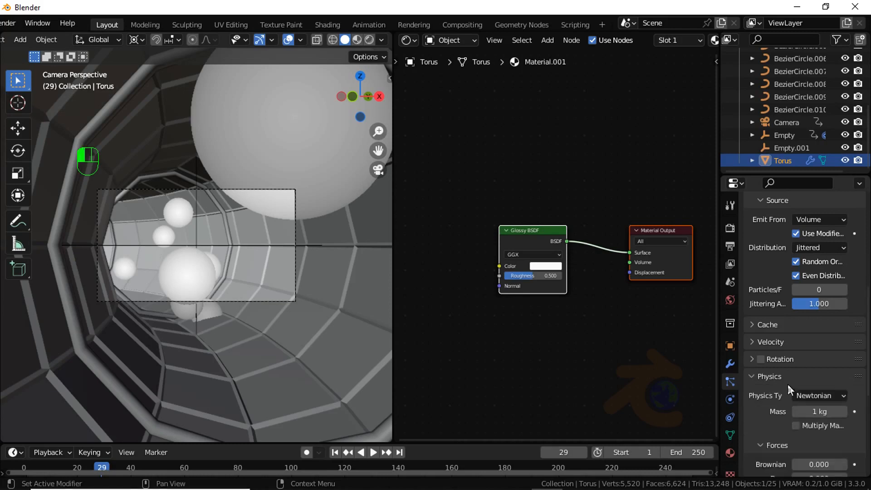
left_click(808, 391)
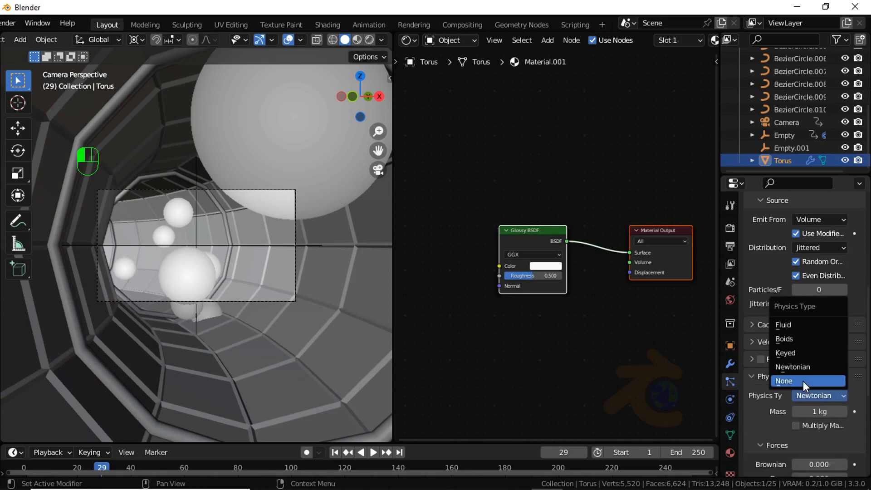
left_click(802, 381)
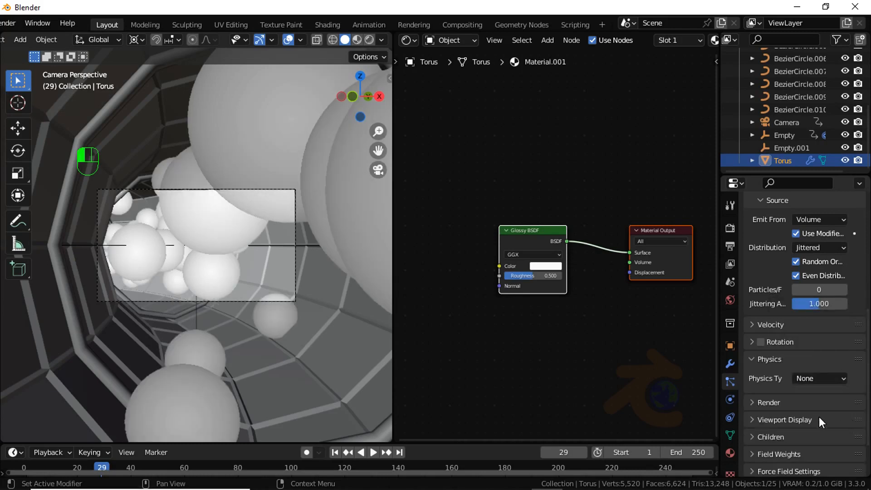
Reduce the particles' viewport display size to about 0.03 m
left_click(796, 420)
scroll(806, 418, "down", 3)
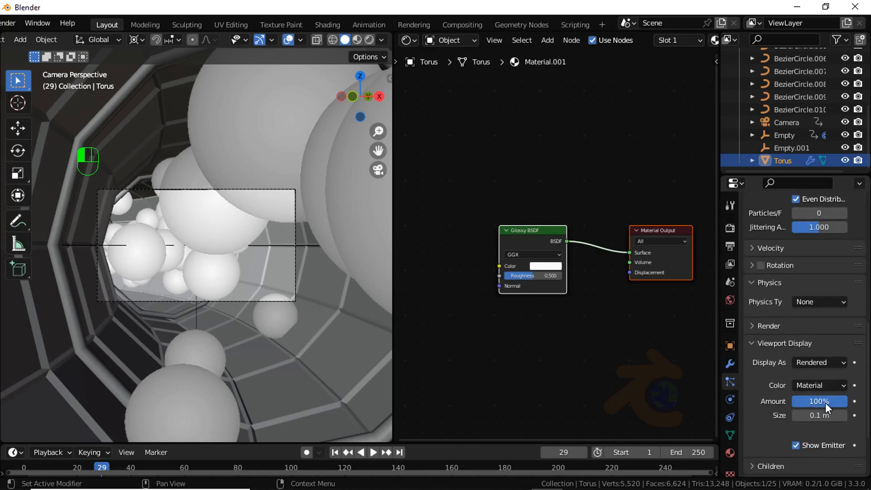
left_click_drag(821, 415, 814, 415)
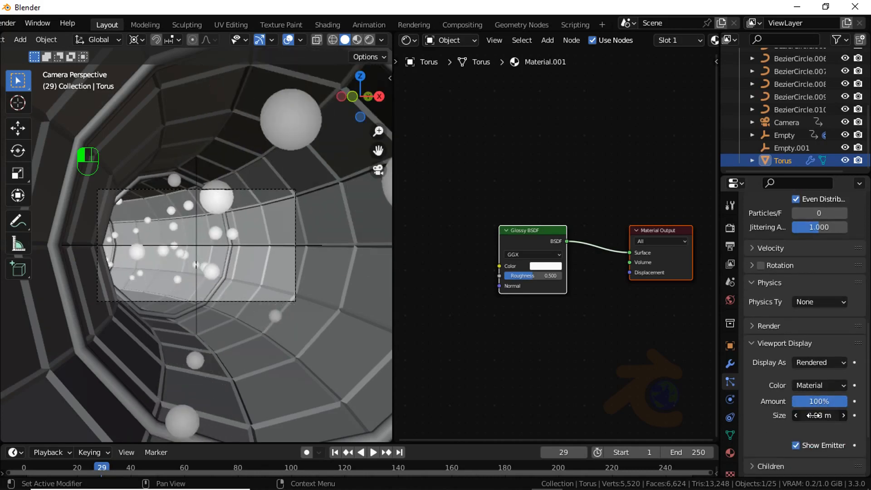
Set the torus particle system's emission number to 2000
scroll(821, 406, "up", 9)
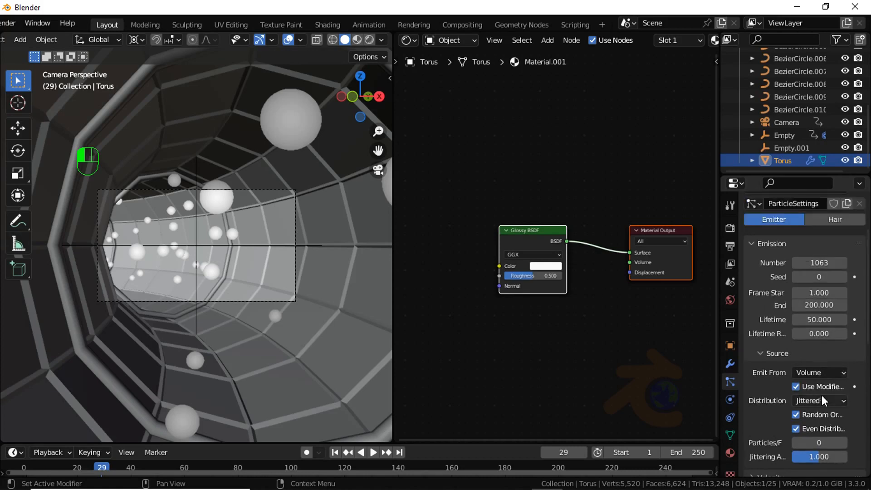
scroll(824, 400, "up", 2)
left_click(819, 288)
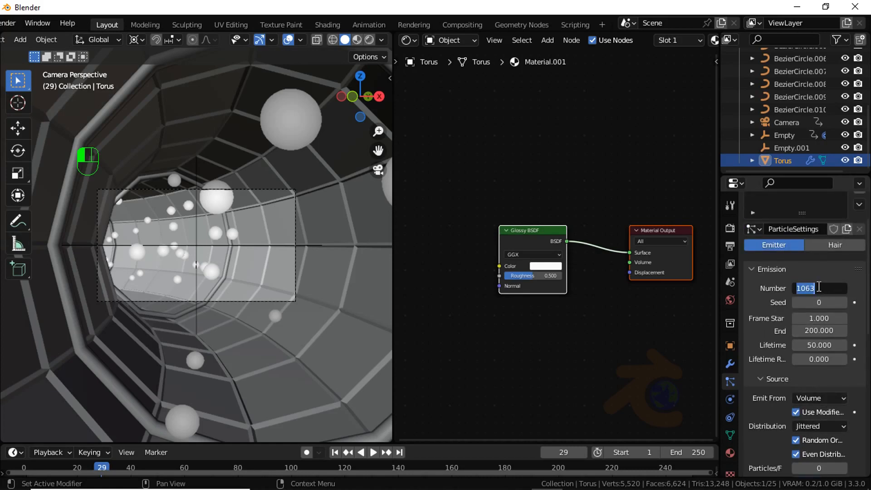
type("2000")
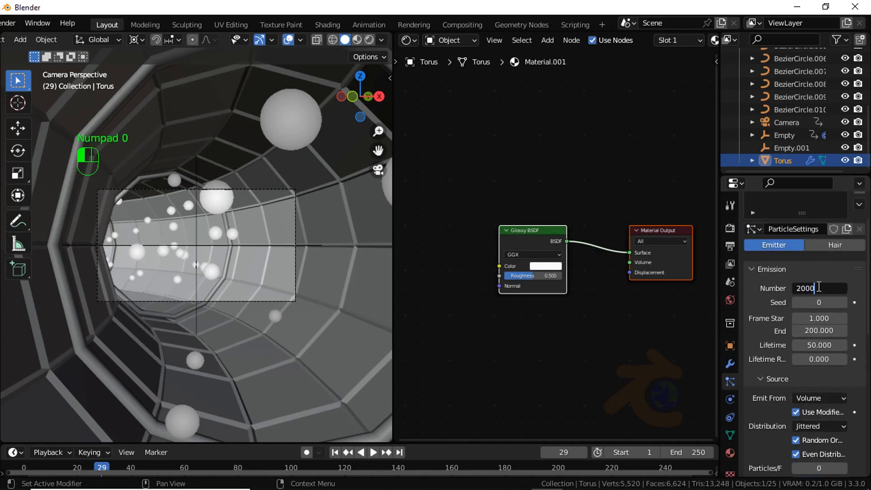
key("Return")
scroll(817, 363, "down", 5)
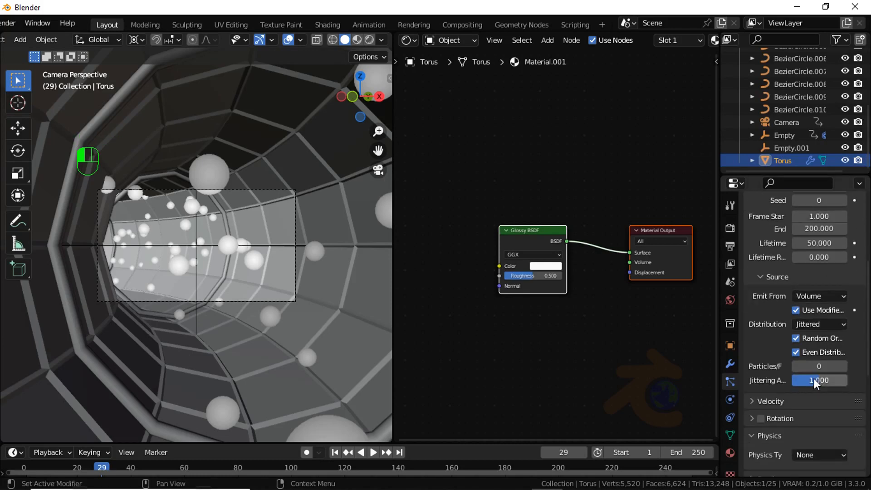
scroll(815, 383, "down", 1)
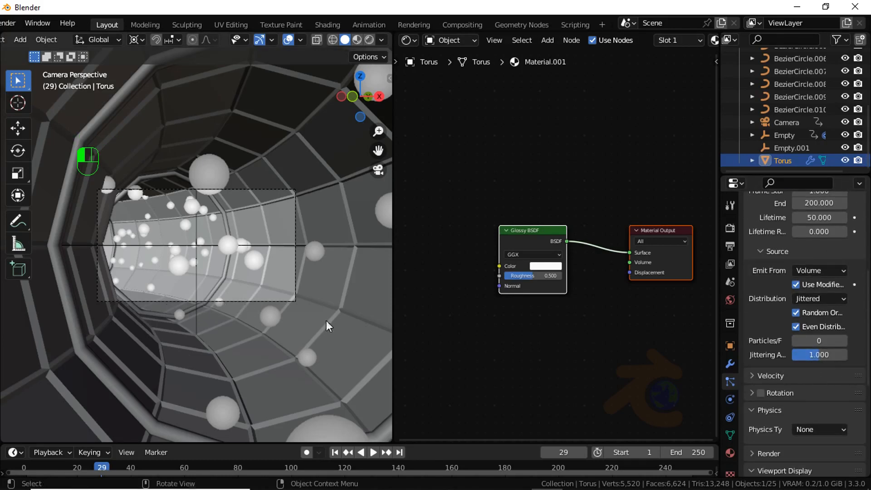
Leave the camera for the top view and add a UV sphere at the centre of the torus
key("KP_0")
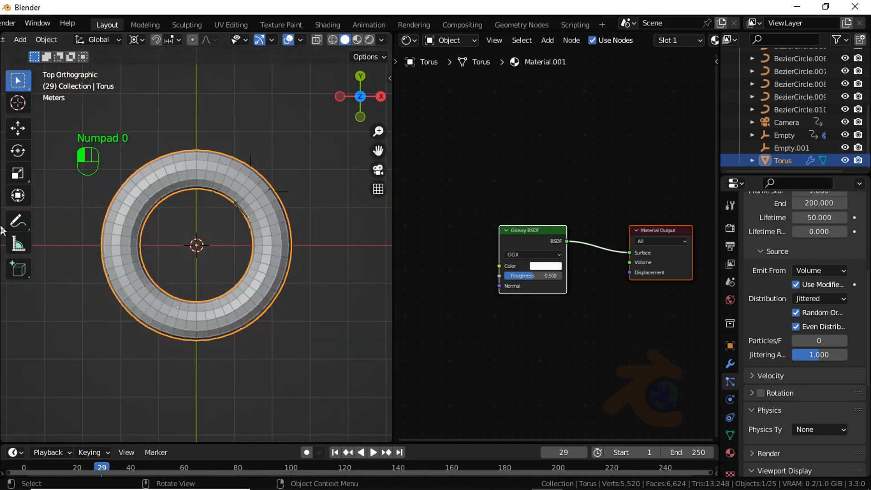
scroll(64, 243, "up", 2)
scroll(172, 225, "up", 2)
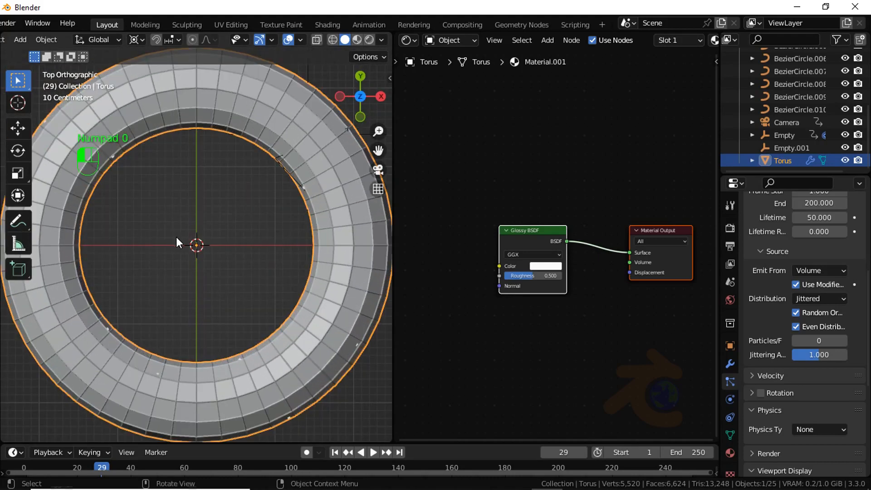
key("shift+a")
mouse_move(176, 231)
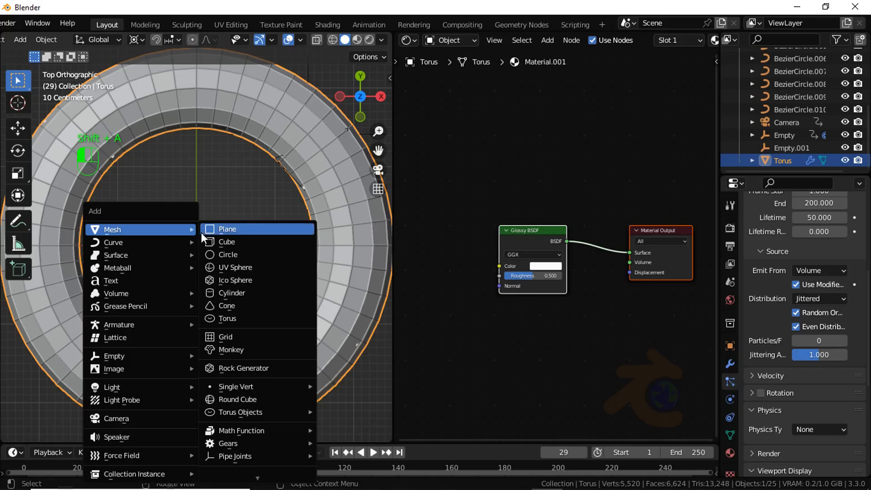
left_click(218, 264)
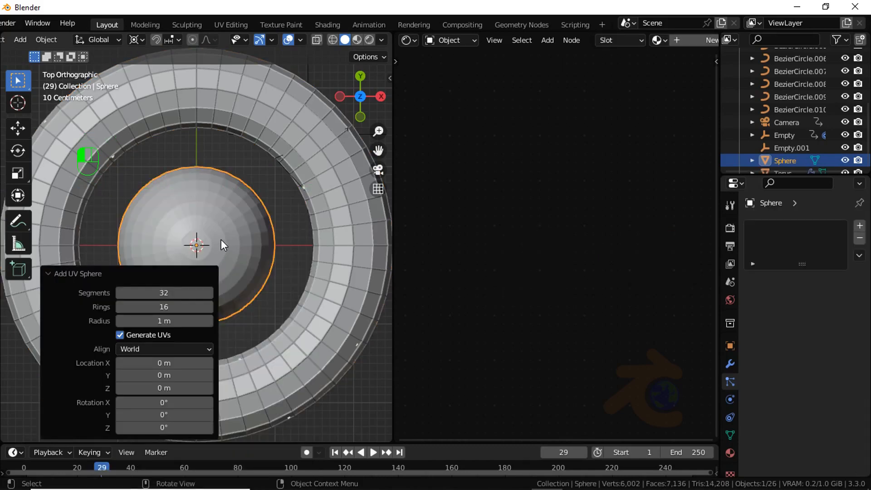
Select the new UV sphere at the centre of the torus and shade it smooth
key("ctrl+Escape")
left_click(357, 361)
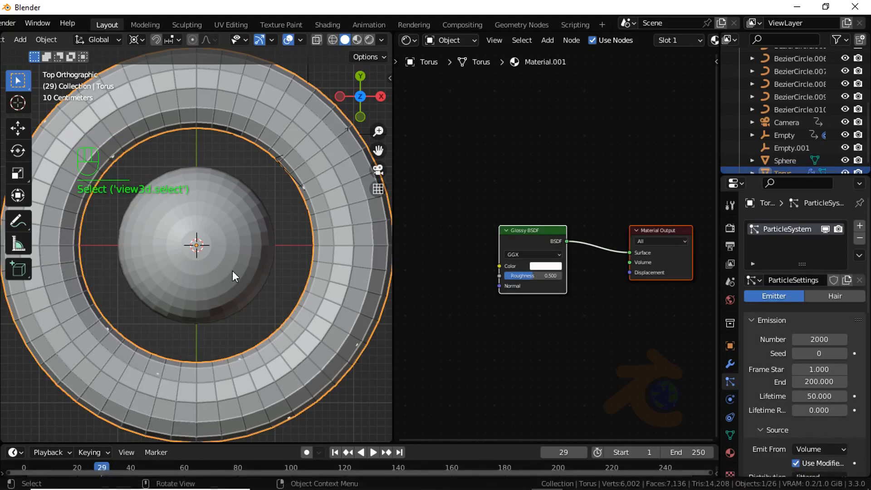
left_click(242, 277)
left_click_drag(371, 95, 370, 94)
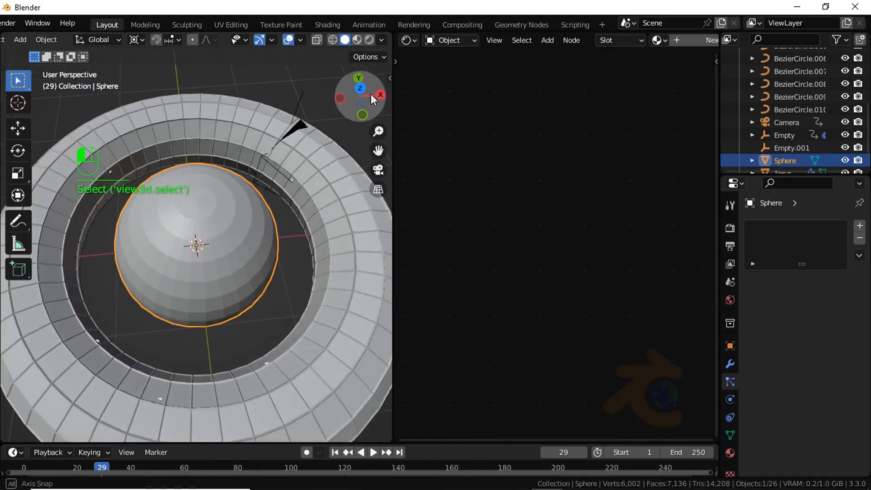
right_click(269, 186)
left_click(269, 186)
Scale the sphere down to about 0.095 and apply its scale
key("s")
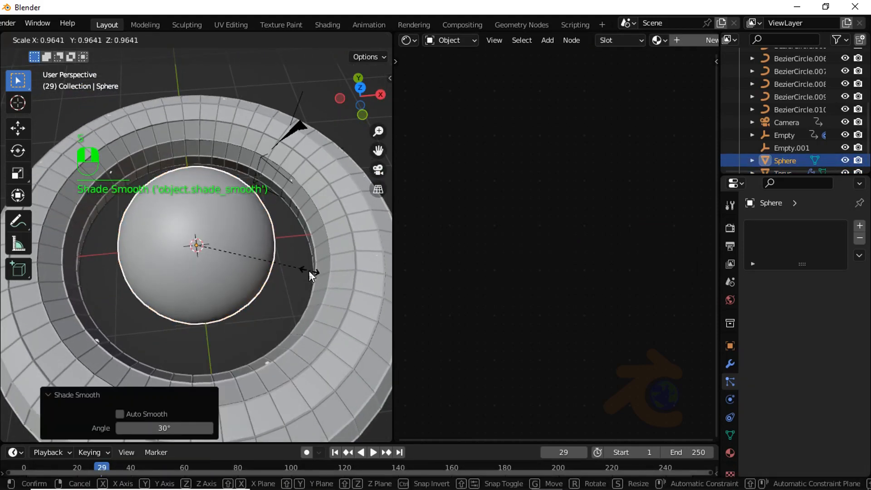
left_click(206, 253)
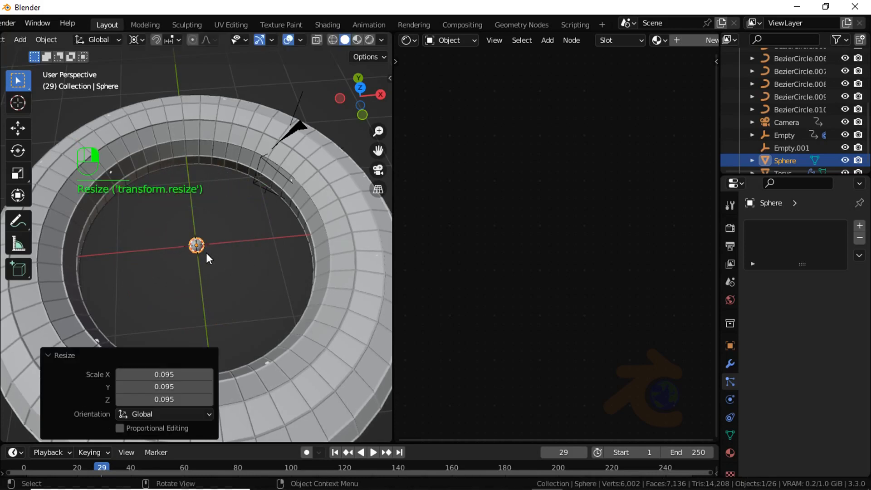
scroll(299, 147, "up", 2)
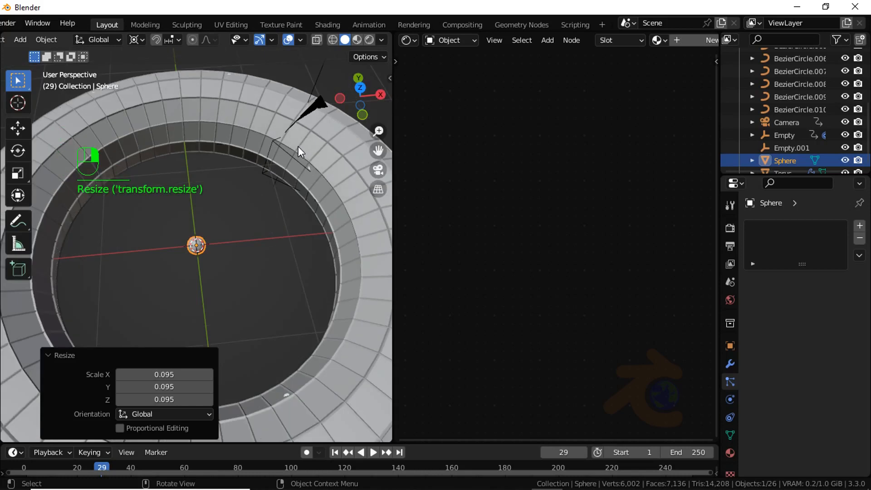
key("ctrl+a")
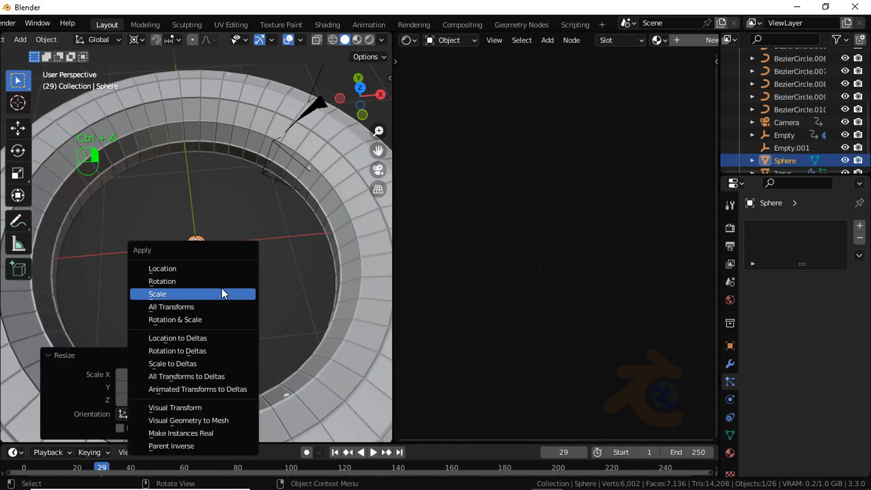
left_click(221, 293)
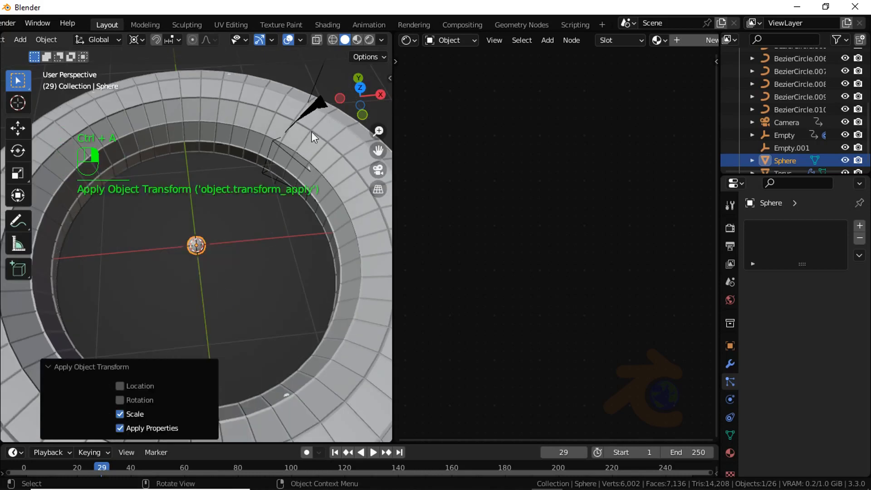
In rendered shading, give the sphere a new material with a full-brightness orange-red emission colour and an emission strength of 7.2
left_click(369, 39)
left_click(730, 452)
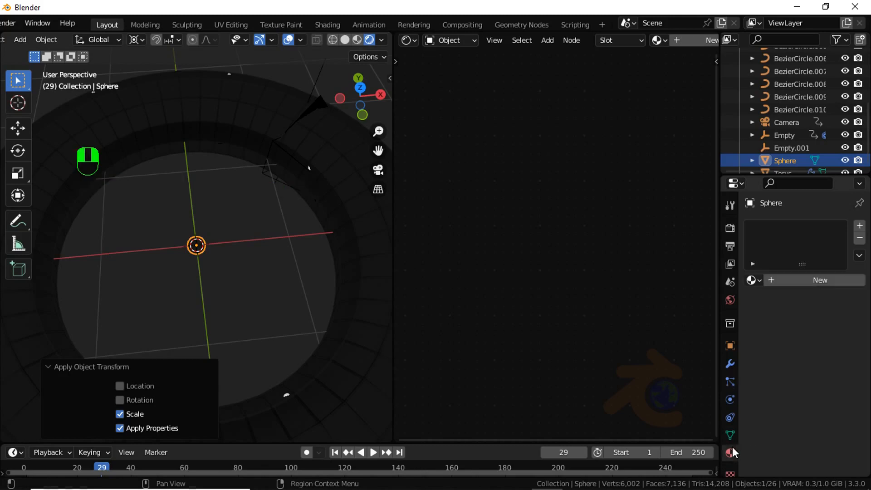
left_click(816, 283)
scroll(855, 400, "down", 10)
scroll(835, 409, "down", 10)
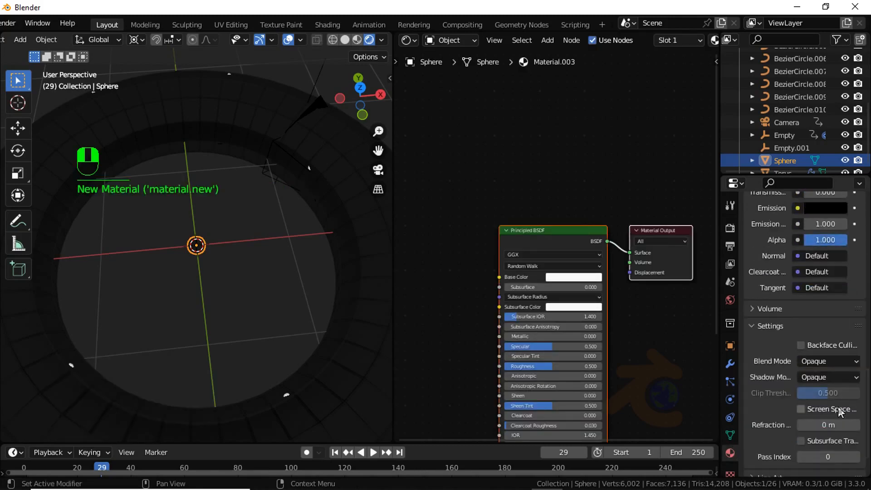
scroll(835, 409, "up", 3)
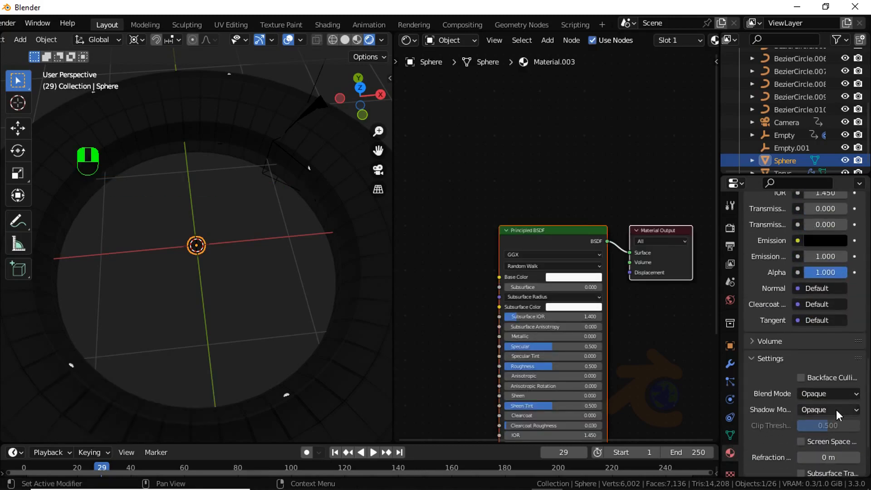
left_click(822, 242)
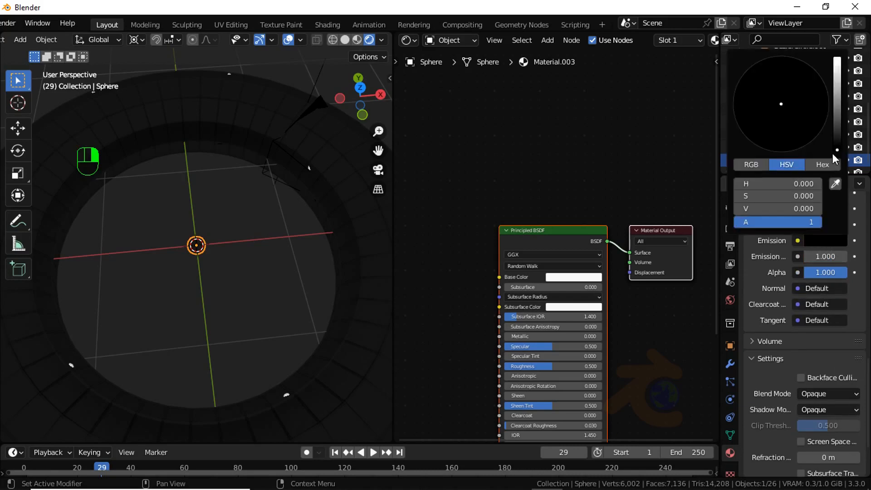
left_click_drag(839, 144, 838, 58)
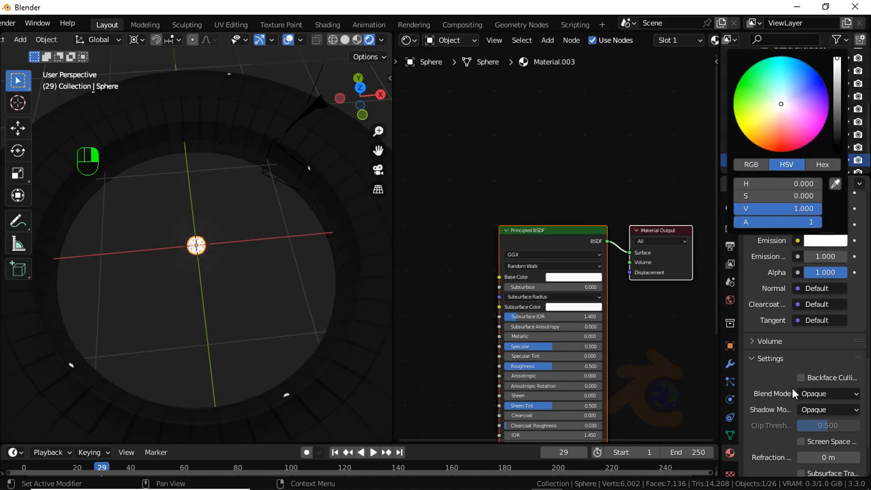
left_click_drag(767, 130, 775, 147)
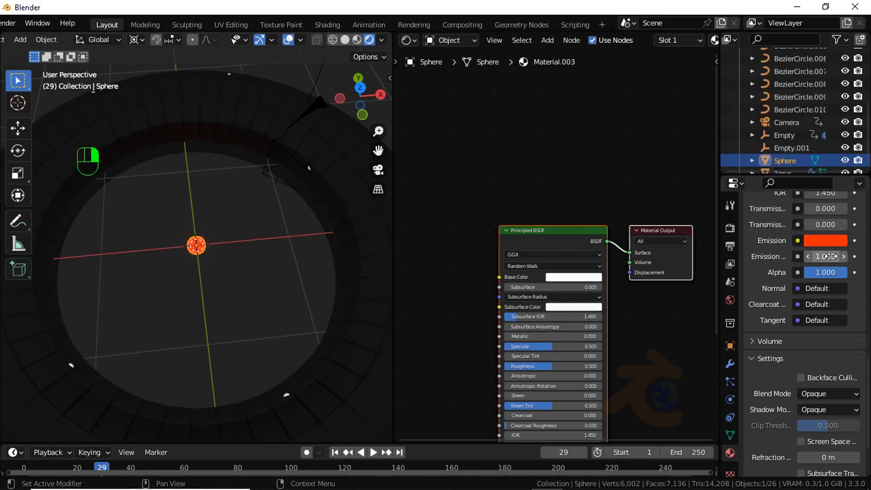
left_click_drag(825, 256, 860, 257)
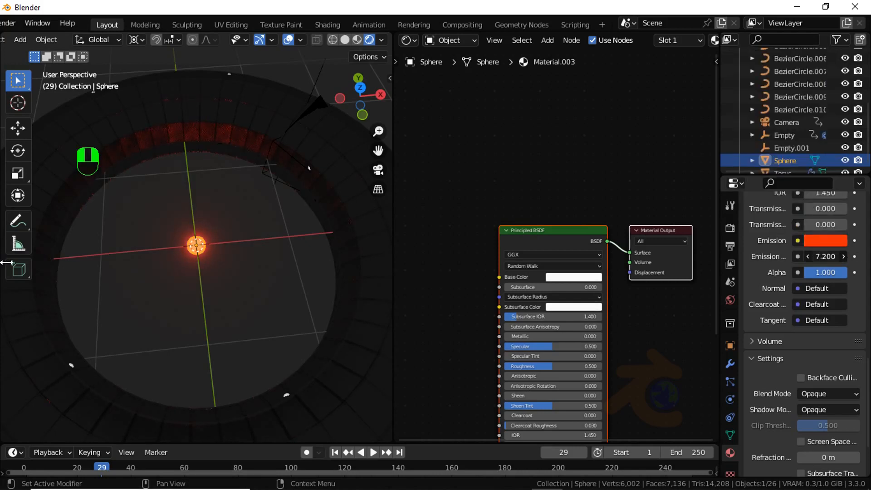
Darken the world background colour to near black
left_click(730, 299)
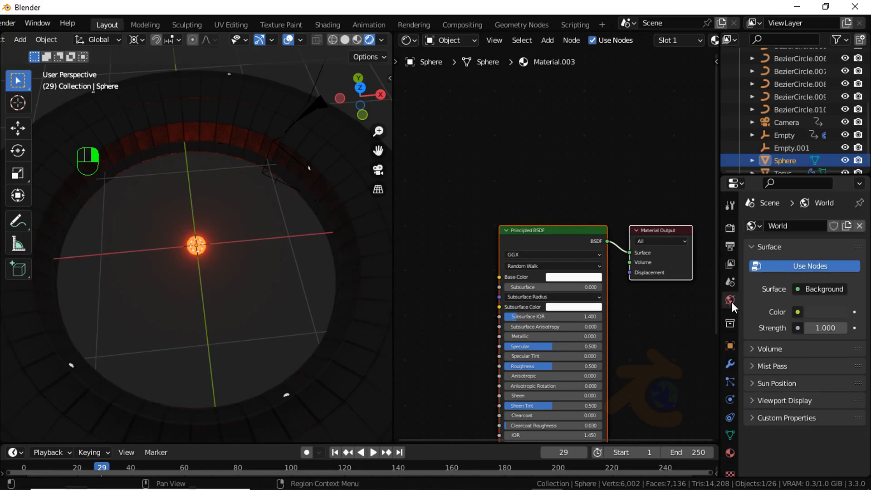
left_click(829, 311)
mouse_move(836, 201)
left_mouse_down()
mouse_move(840, 213)
mouse_move(839, 206)
left_mouse_up()
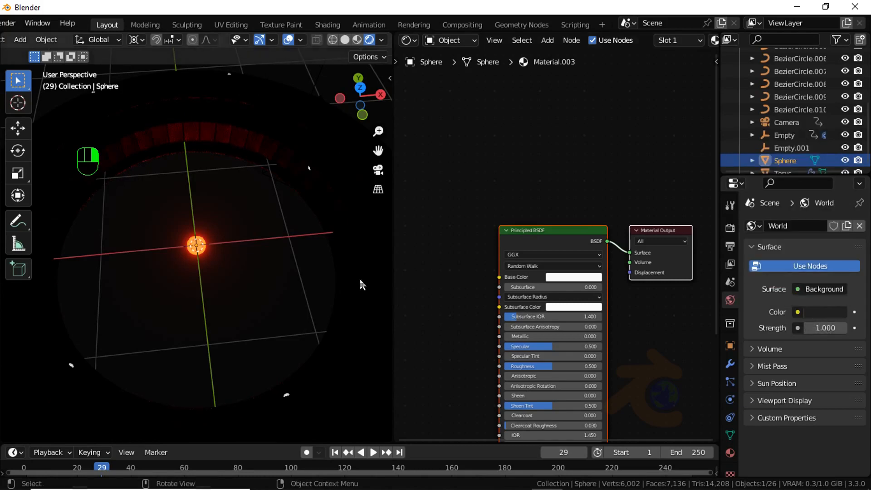
Duplicate the sphere and move the copy about 0.31 m along the X axis
left_click(198, 241)
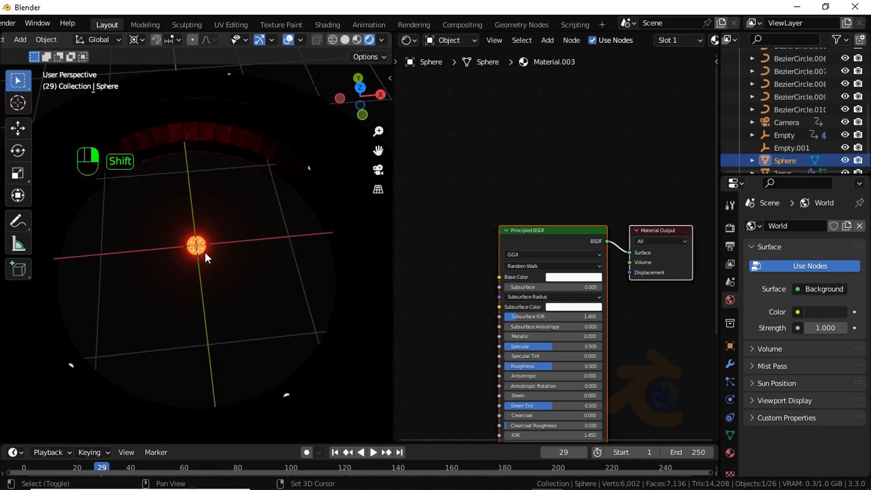
key("shift+d")
key("x")
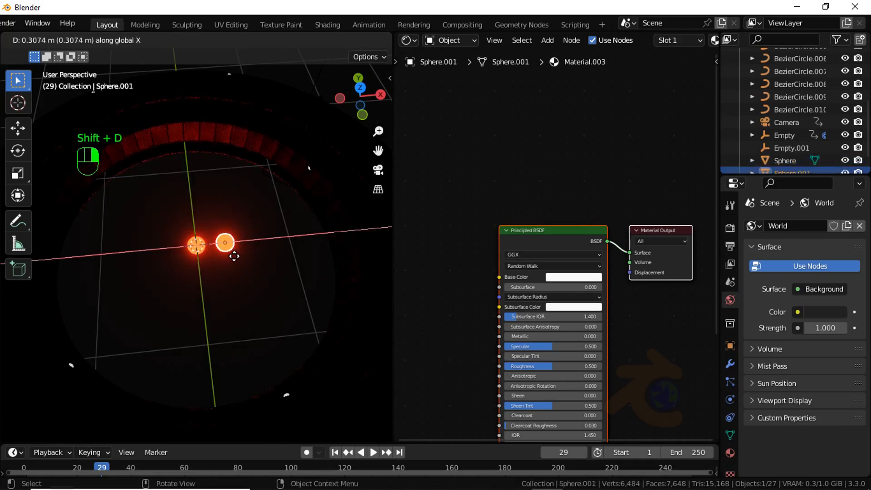
left_click(234, 257)
Give the duplicated sphere its own copy of the material and set its emission colour to bright green, hue about 0.31
left_click(729, 453)
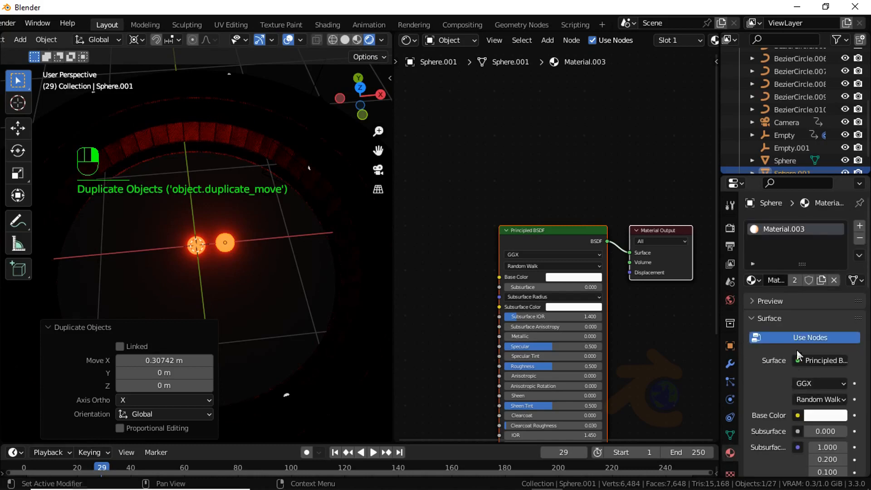
left_click(820, 281)
scroll(821, 293, "down", 15)
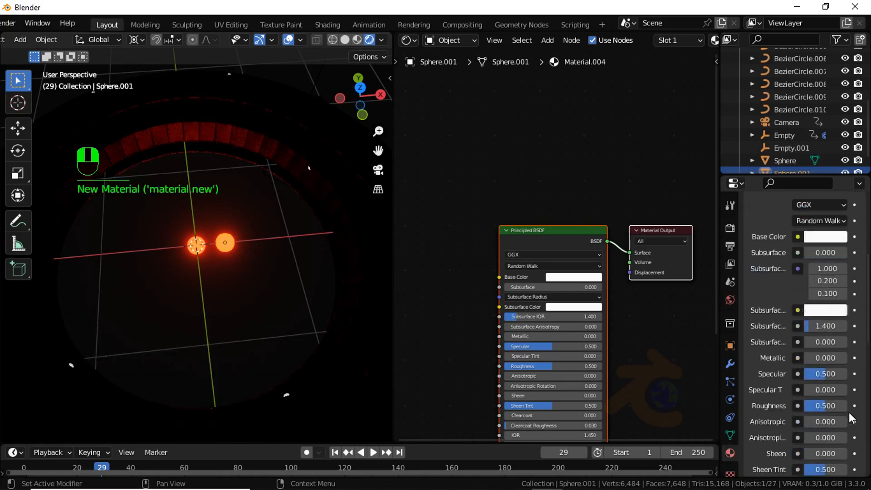
left_click(843, 413)
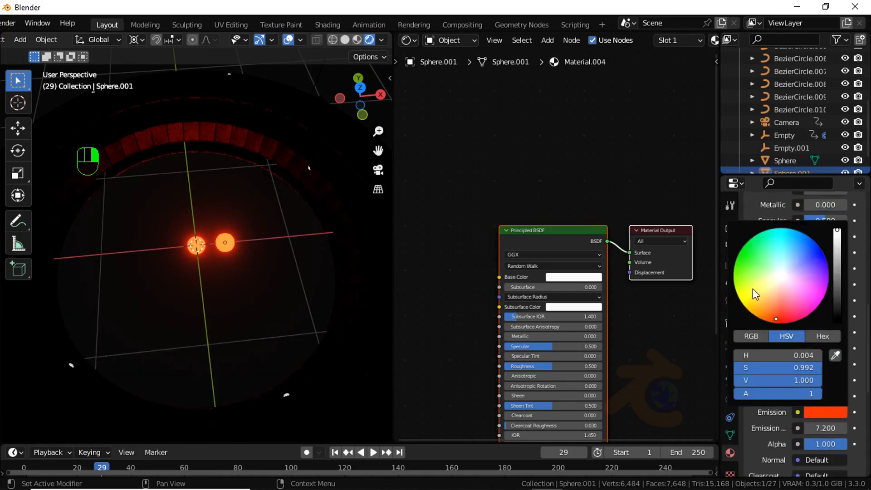
left_click(742, 269)
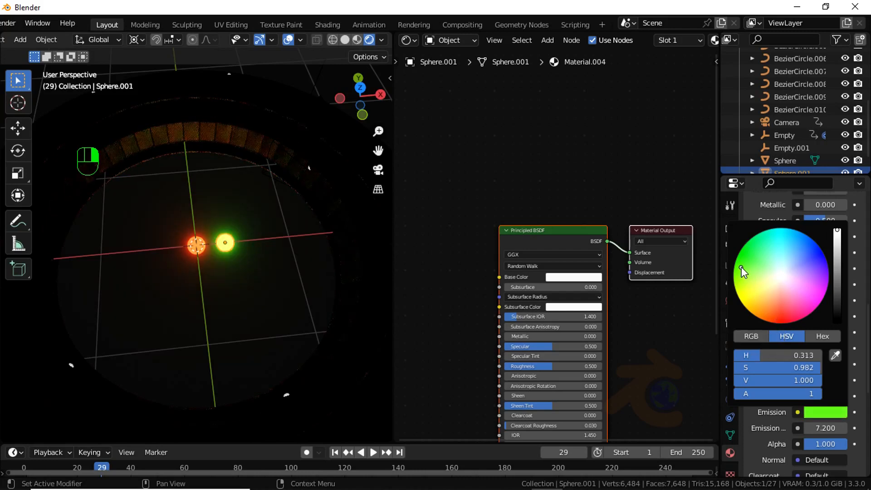
Set the emission strength to 5 on both the green and the orange-red sphere's materials
left_click(829, 430)
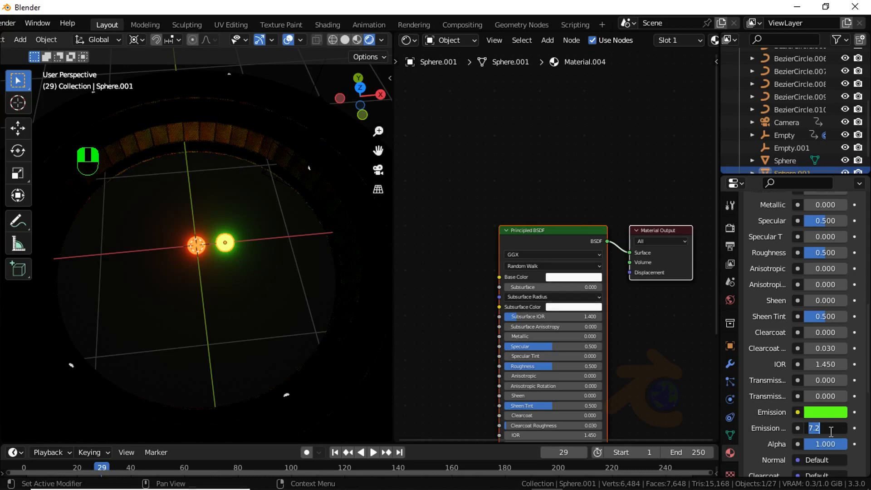
type("5")
key("Return")
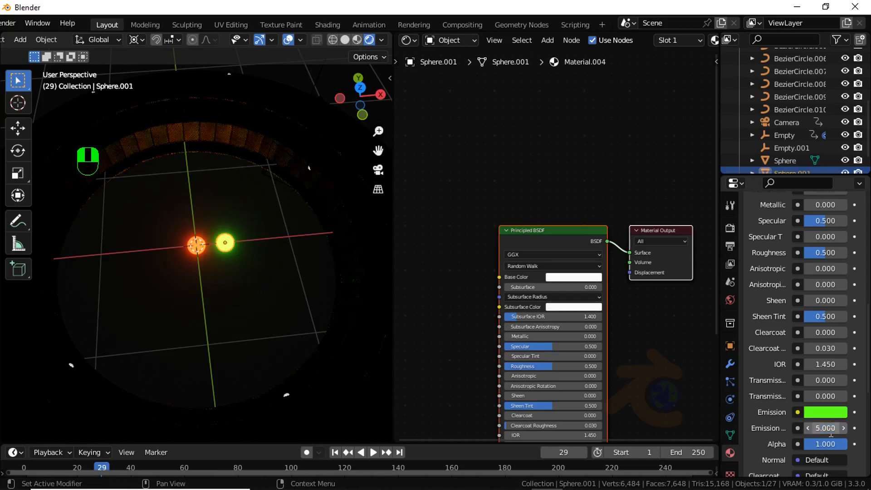
left_click(201, 245)
left_click(835, 430)
type("5")
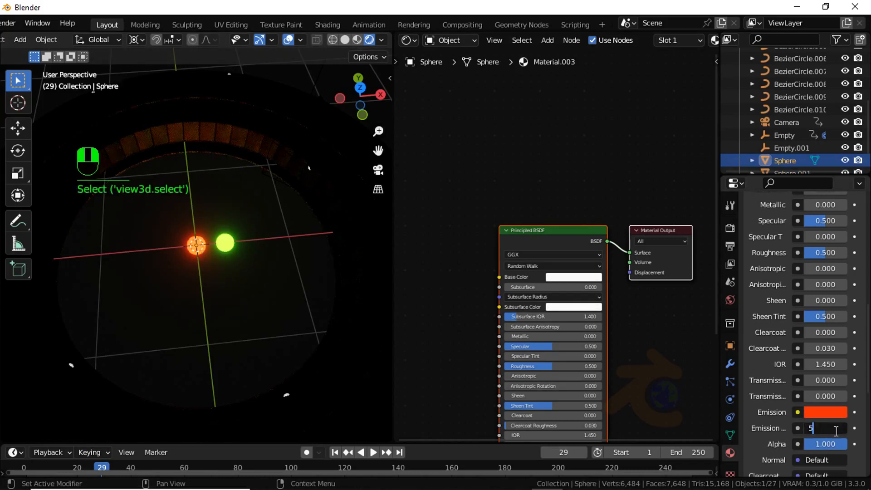
key("Return")
Select both small spheres and move them into a new collection named Collection 2
left_click_drag(160, 222, 240, 257)
key("m")
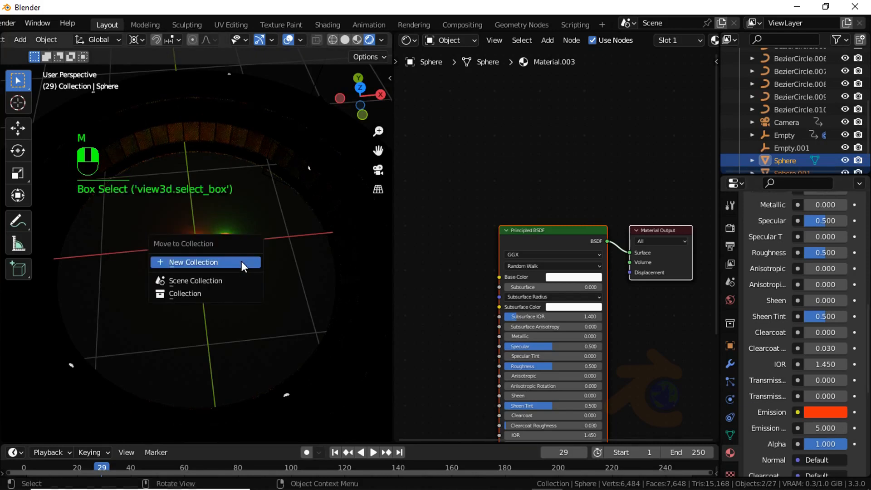
left_click(241, 261)
left_click(251, 300)
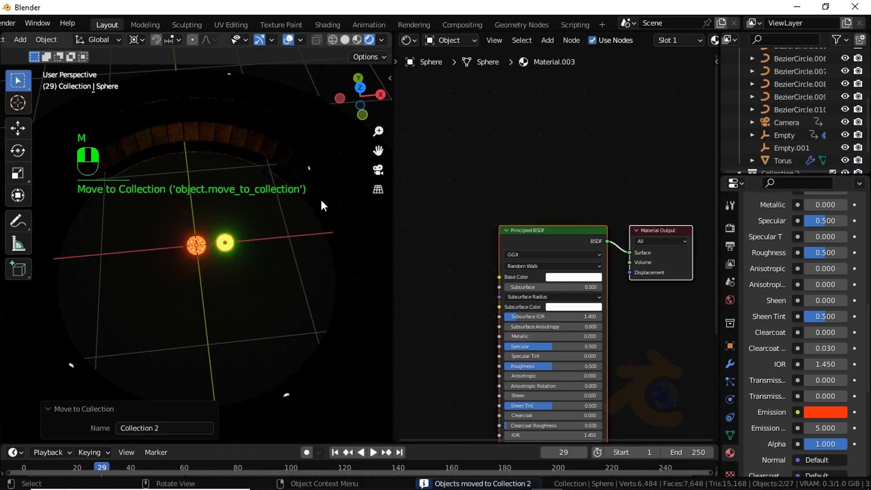
Switch to the camera view and set the torus's particle system to render as a collection instead of halos
key("KP_0")
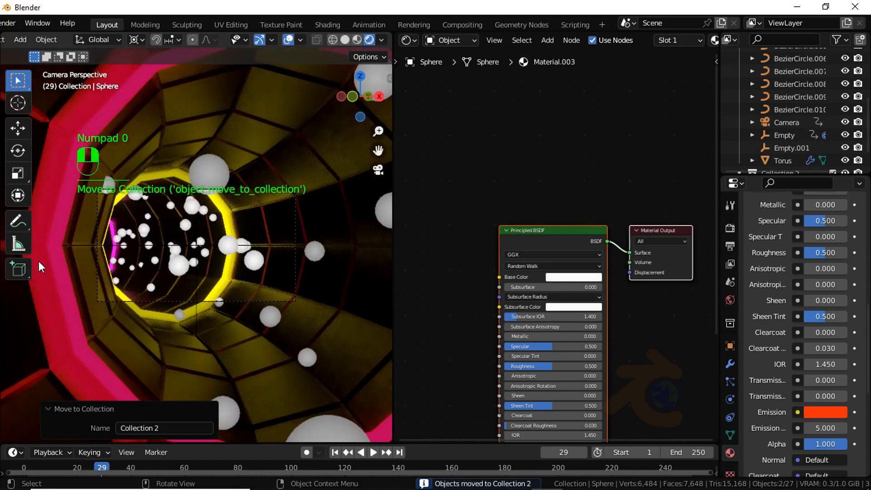
scroll(815, 168, "up", 5)
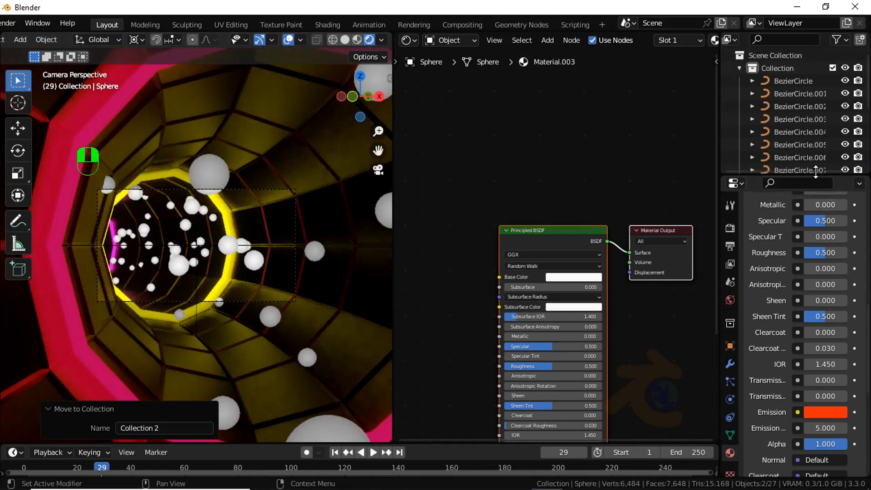
scroll(785, 159, "down", 5)
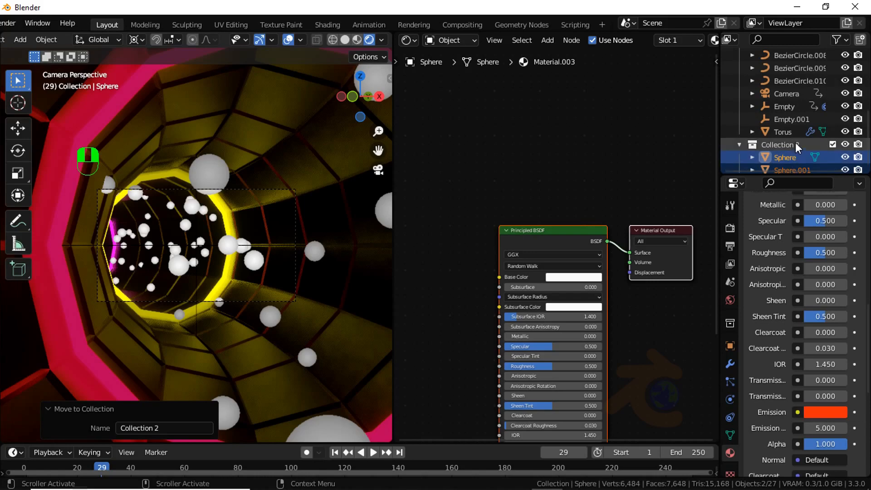
left_click(794, 132)
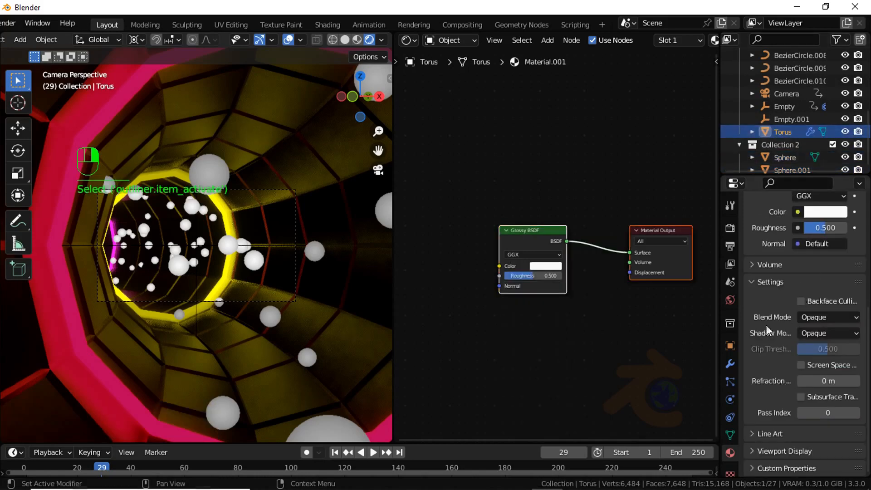
left_click(730, 381)
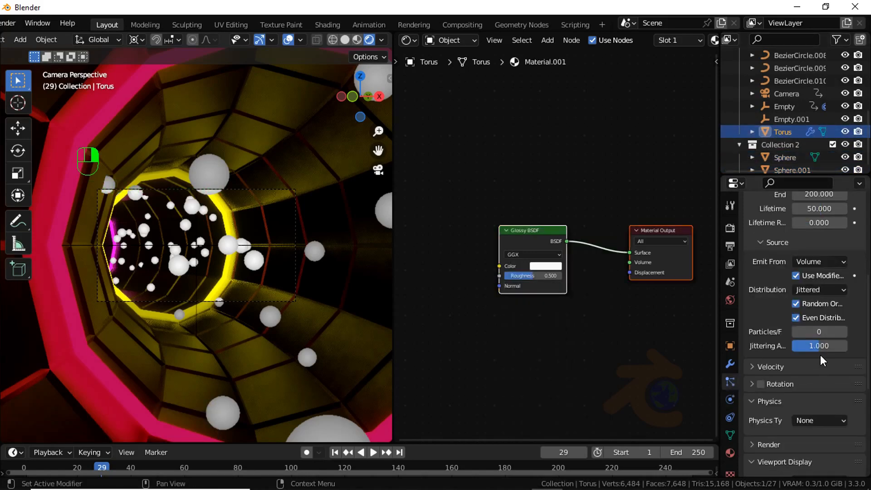
scroll(820, 354, "down", 5)
scroll(820, 355, "up", 10)
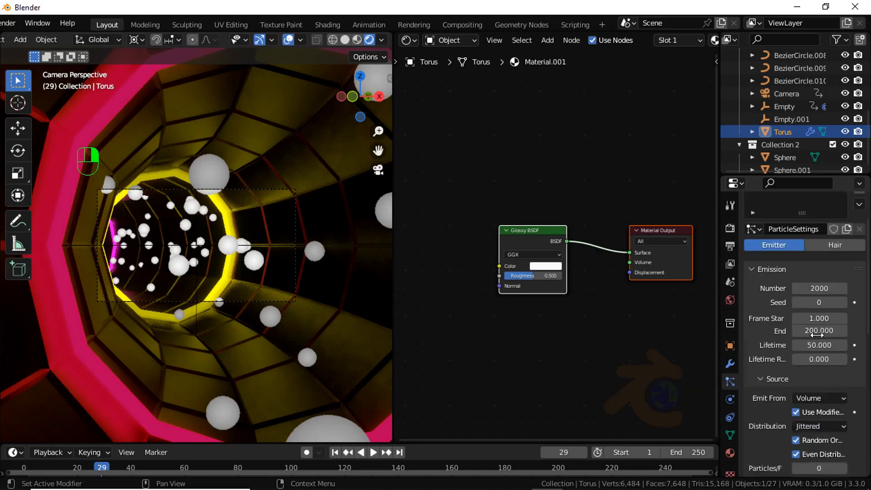
scroll(816, 334, "down", 7)
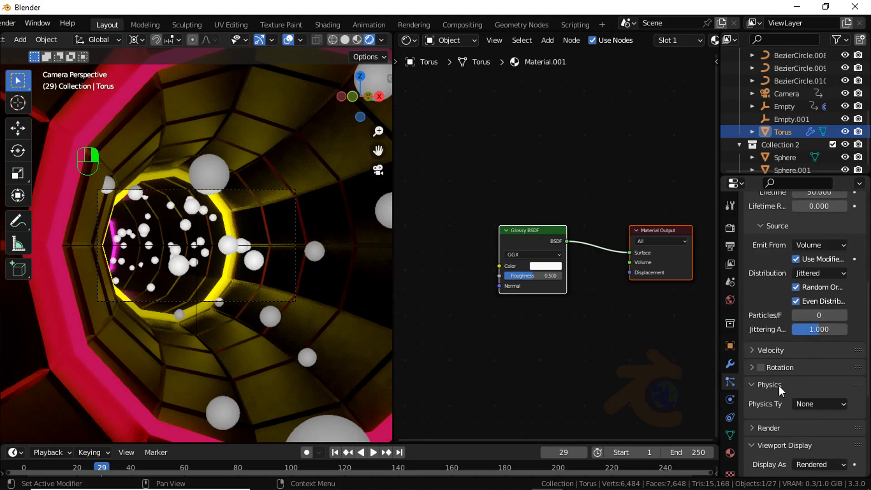
scroll(797, 405, "down", 1)
left_click(781, 401)
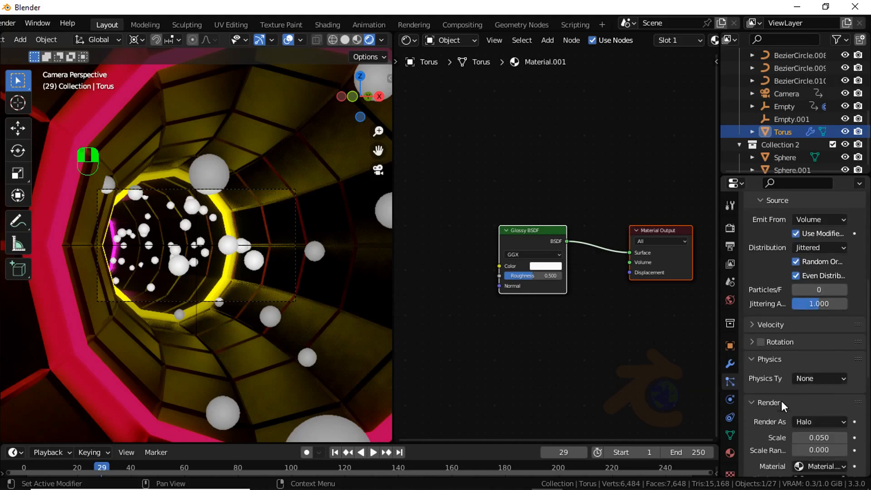
left_click(810, 416)
left_click(793, 335)
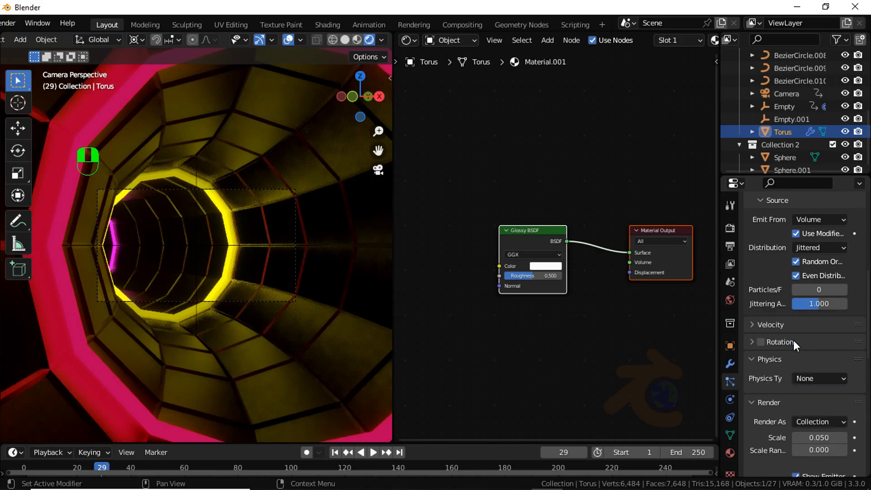
Use Collection 2 as the particles' instance collection and set the scale to 0.150 with a scale randomness of 0.135
scroll(835, 409, "down", 6)
left_click(826, 389)
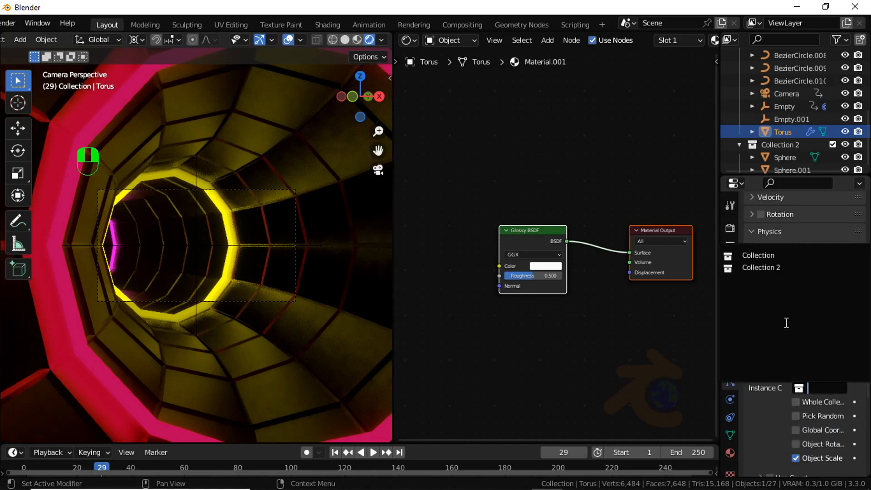
left_click(777, 271)
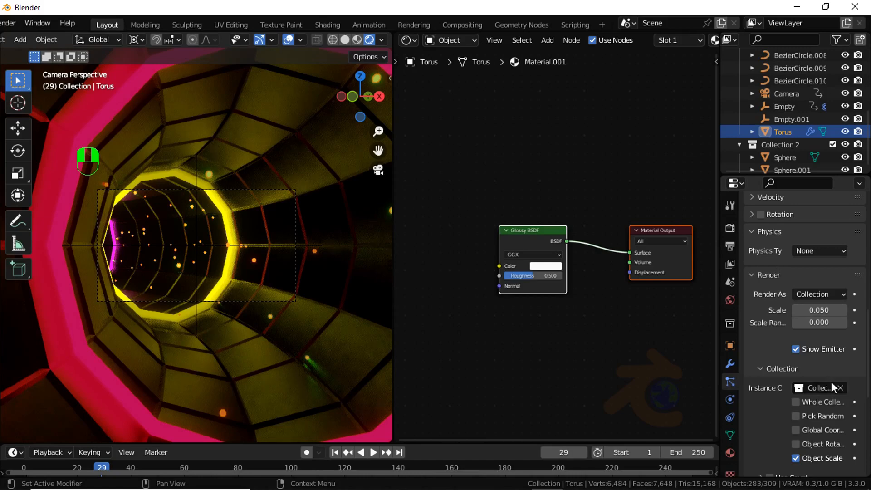
scroll(830, 386, "down", 3)
mouse_move(831, 259)
left_mouse_down()
mouse_move(842, 258)
mouse_move(822, 259)
mouse_move(828, 278)
mouse_move(807, 260)
mouse_move(815, 260)
left_mouse_up()
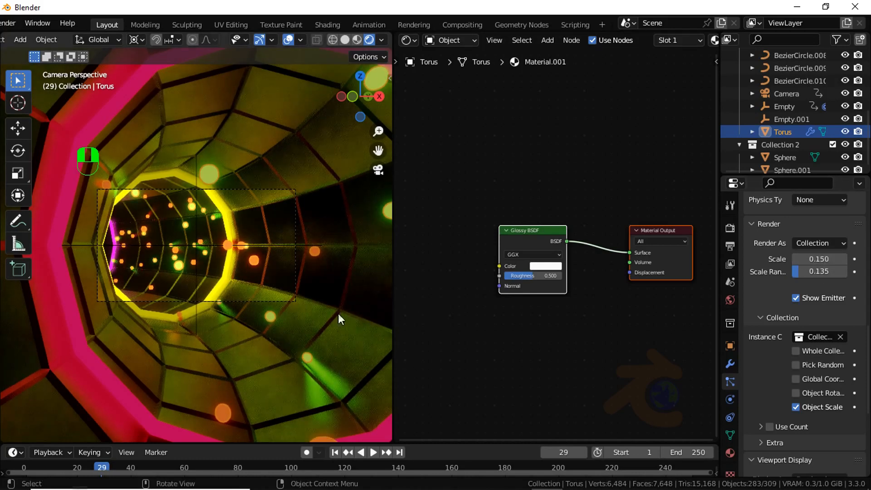
Reset Empty.001's X location to 0 m and preview the camera travel by temporarily varying that value
left_click(792, 120)
scroll(753, 318, "up", 2)
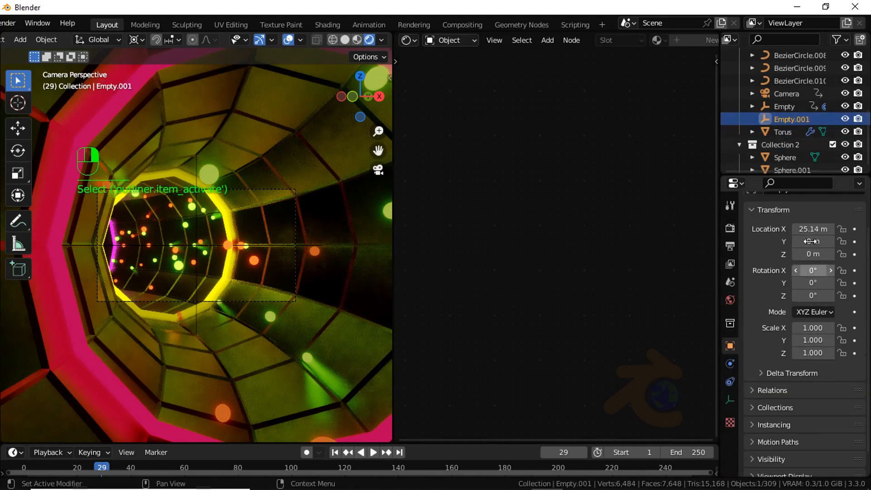
left_click(816, 228)
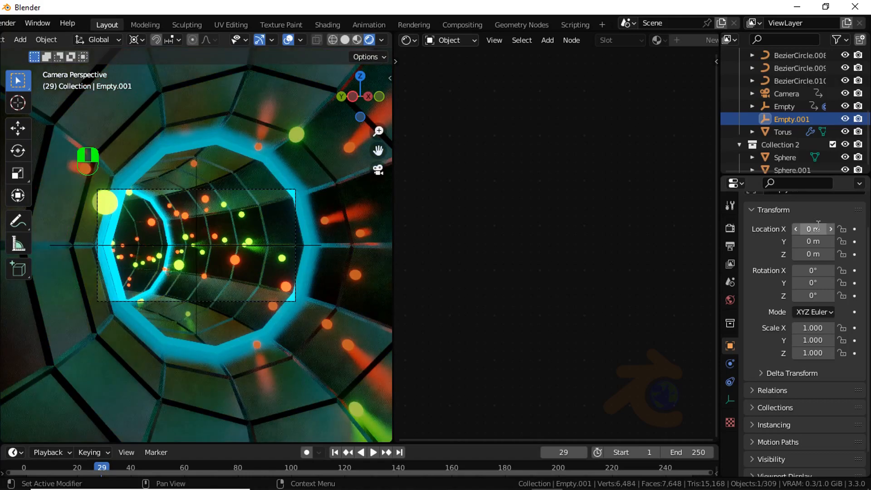
left_click_drag(819, 229, 273, 323)
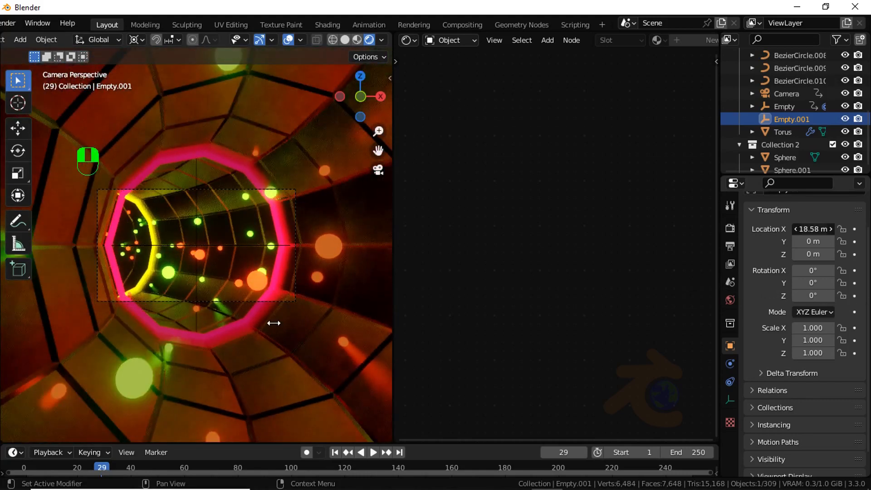
right_click(274, 323)
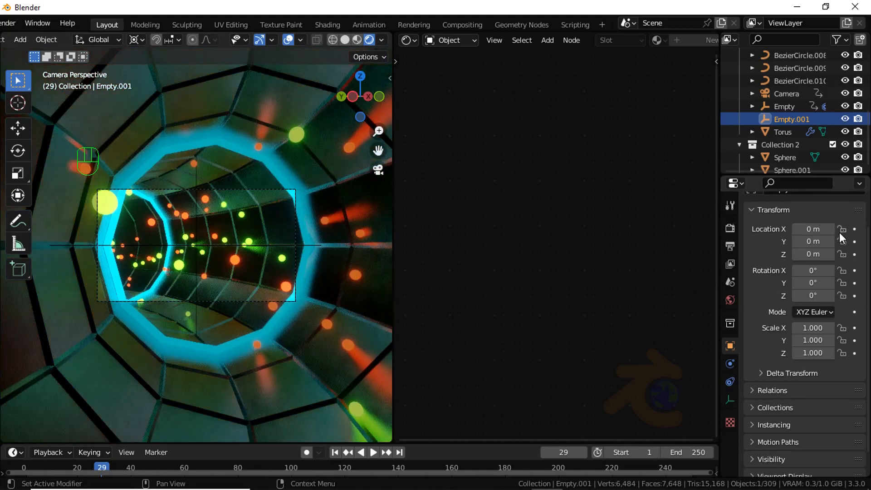
Return to frame 1 and set the end frame of the torus's particle emission to 300
left_click(337, 453)
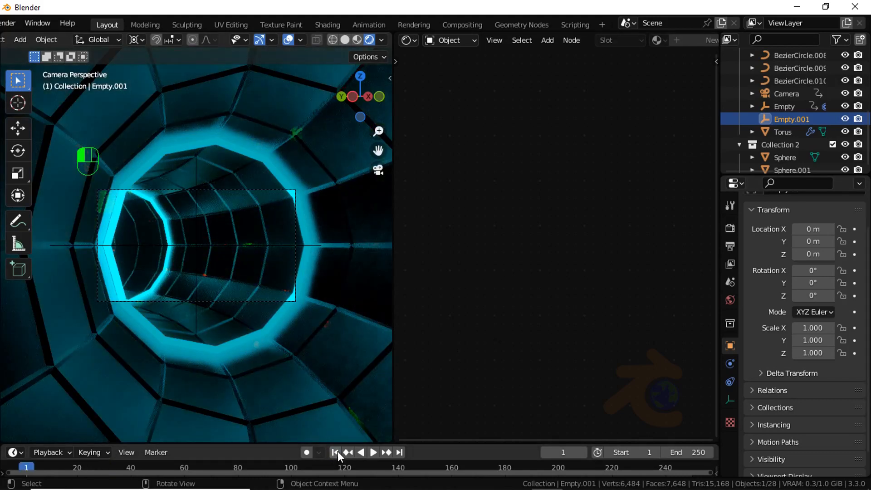
left_click(346, 282)
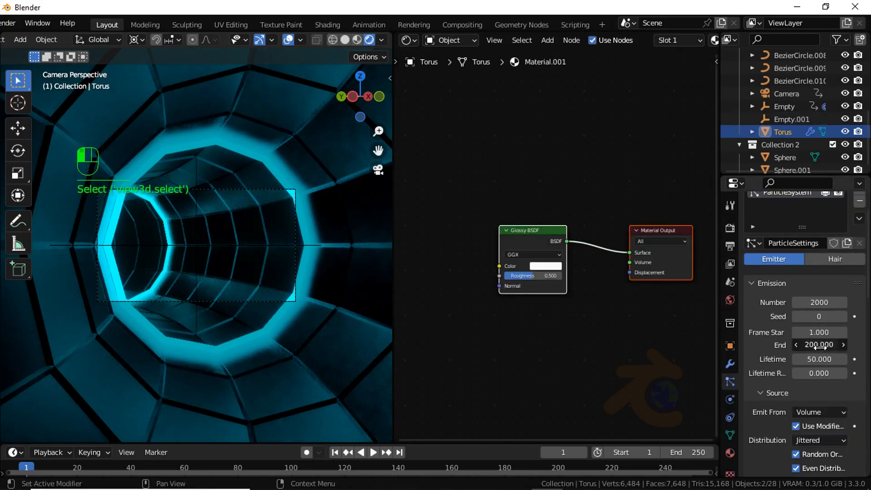
type("3")
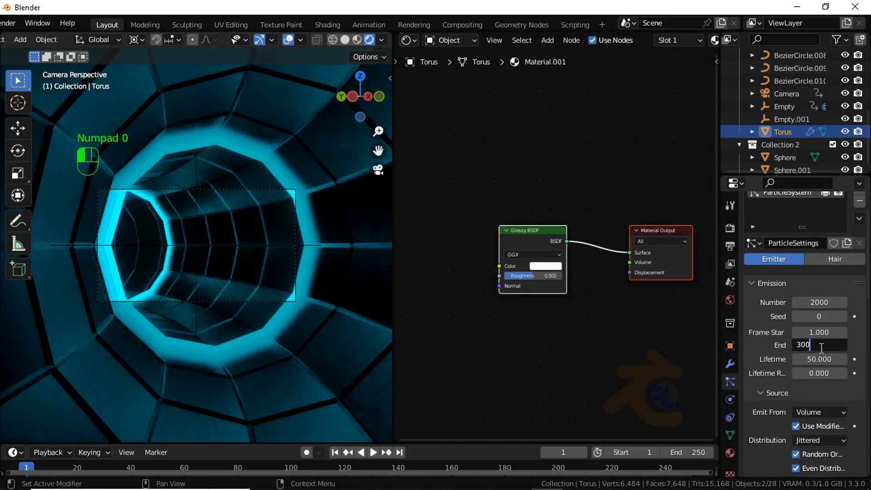
key("Return")
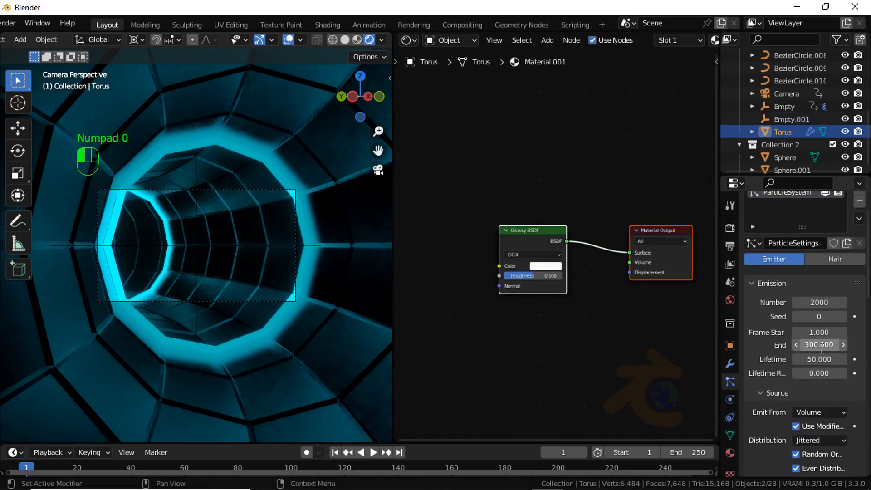
left_click(271, 406)
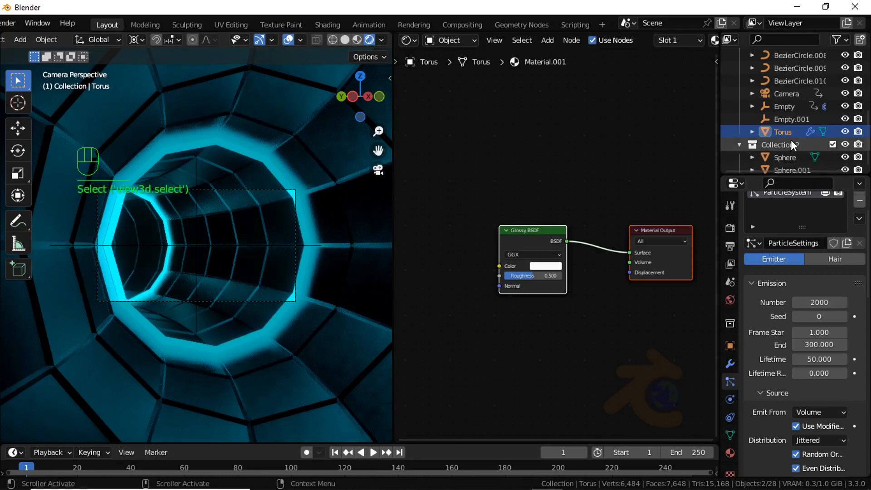
Keyframe Empty.001's X location at 0 m on frame 1
left_click(790, 117)
key("space")
key("space")
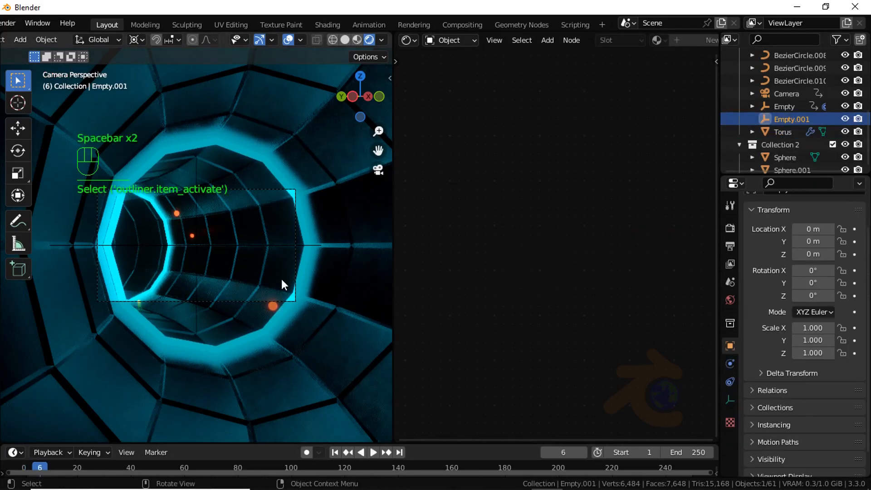
left_click(334, 452)
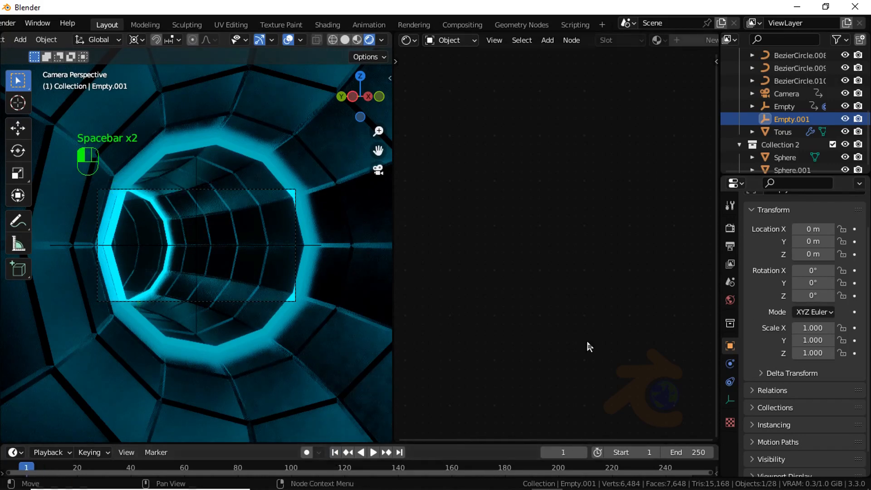
left_click(854, 229)
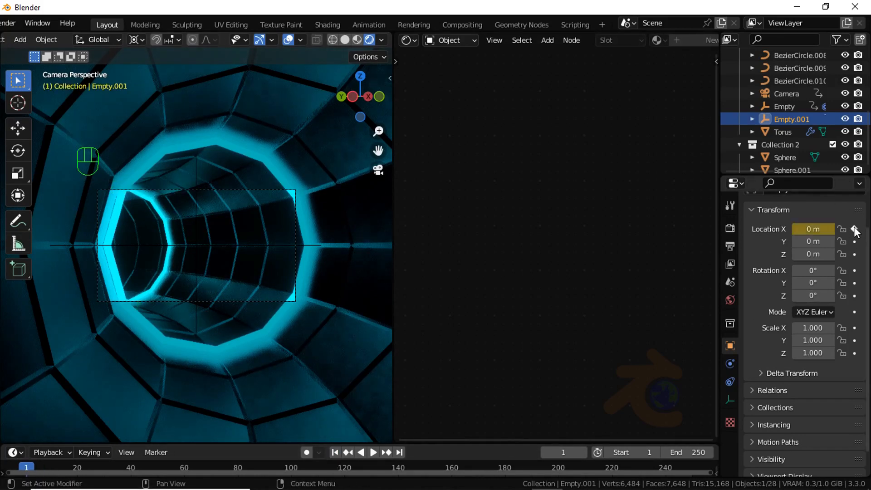
Set Empty.001's X location to 100 m on frame 250 and keyframe it
left_click(398, 452)
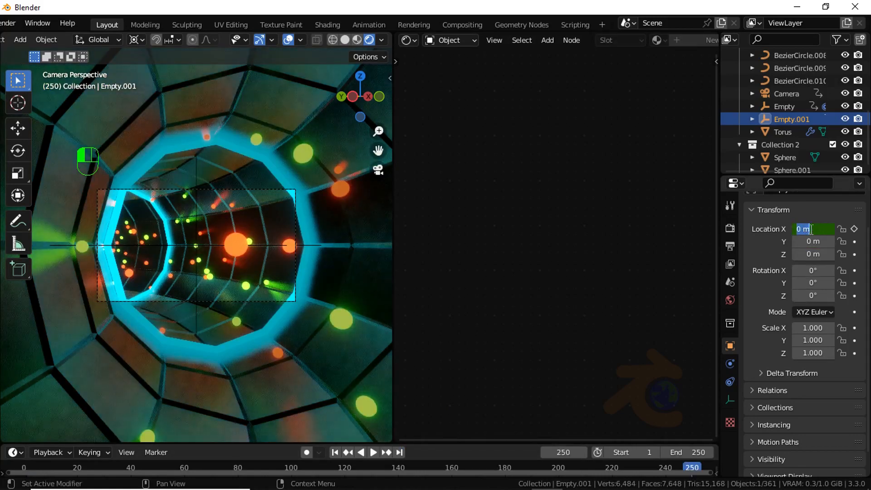
key("Return")
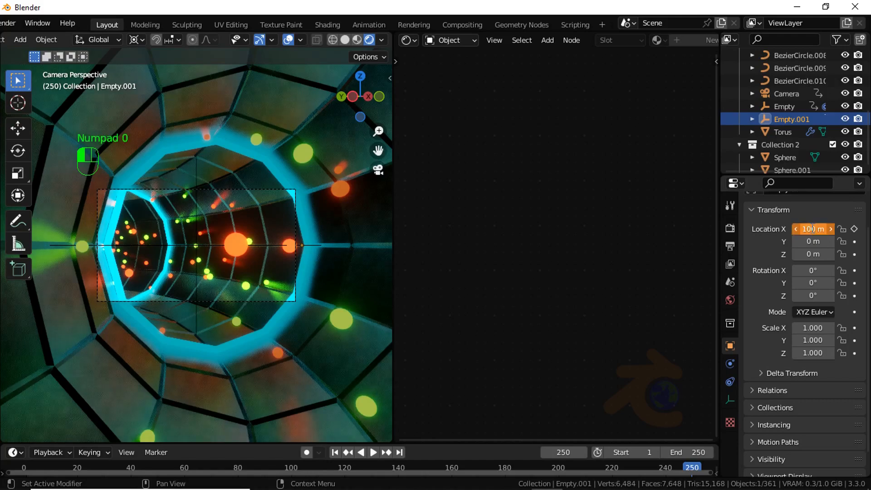
left_click(853, 228)
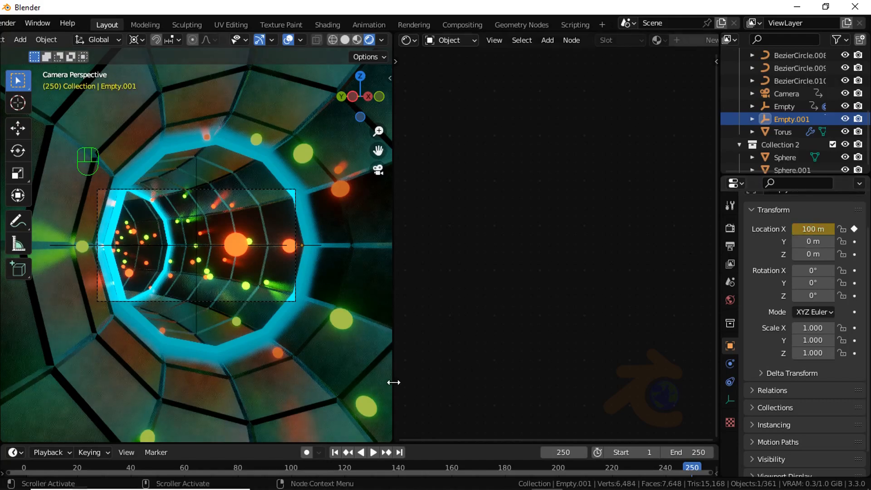
Enlarge the timeline and play the animation from frame 1 to check the camera's flight through the tunnel
left_click_drag(344, 442, 342, 397)
left_click(334, 406)
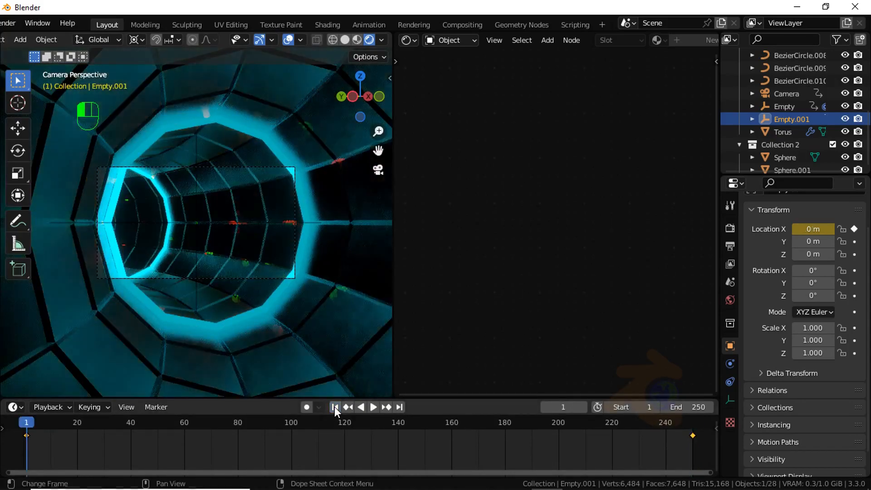
key("space")
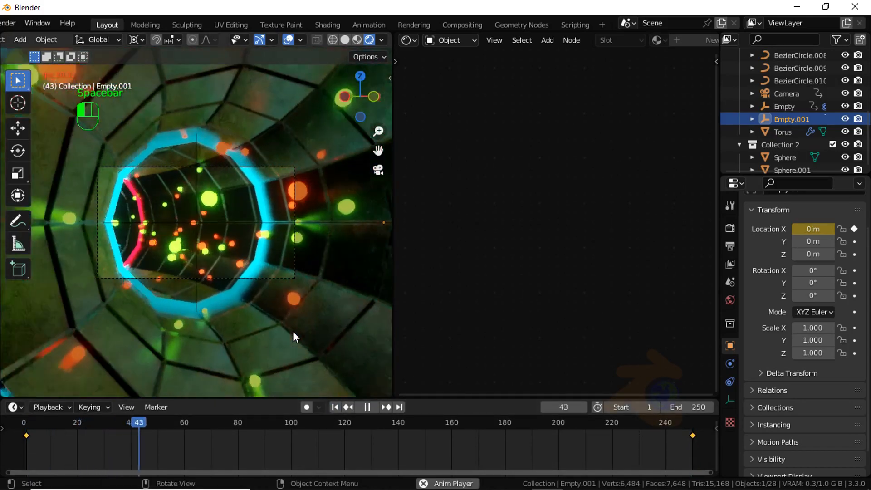
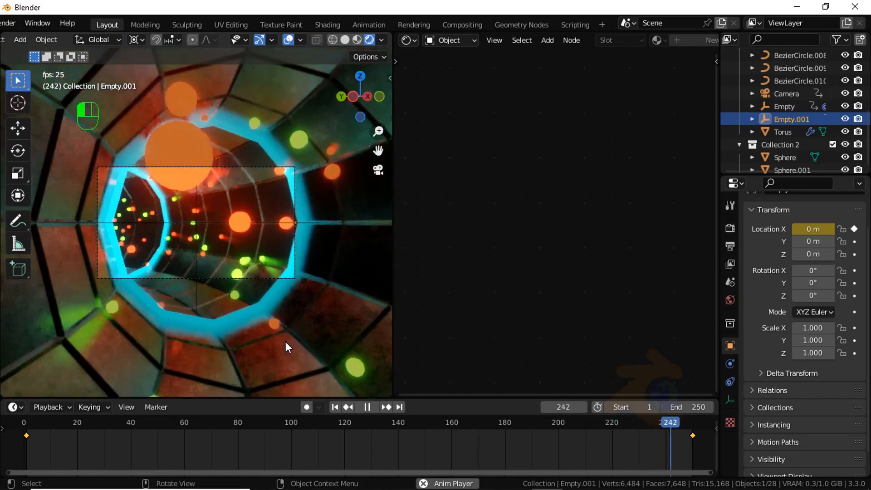
key("space")
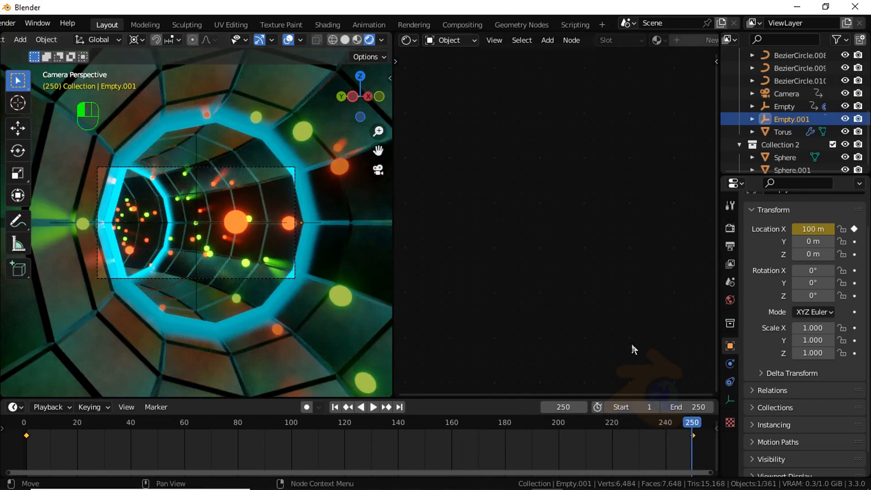
Set the render output's file format to FFmpeg Video
left_click(728, 250)
scroll(836, 388, "down", 2)
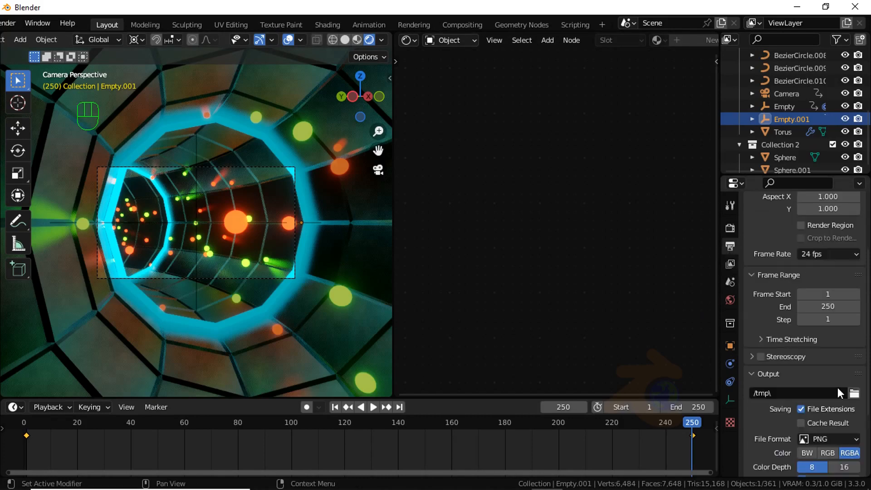
scroll(837, 387, "down", 1)
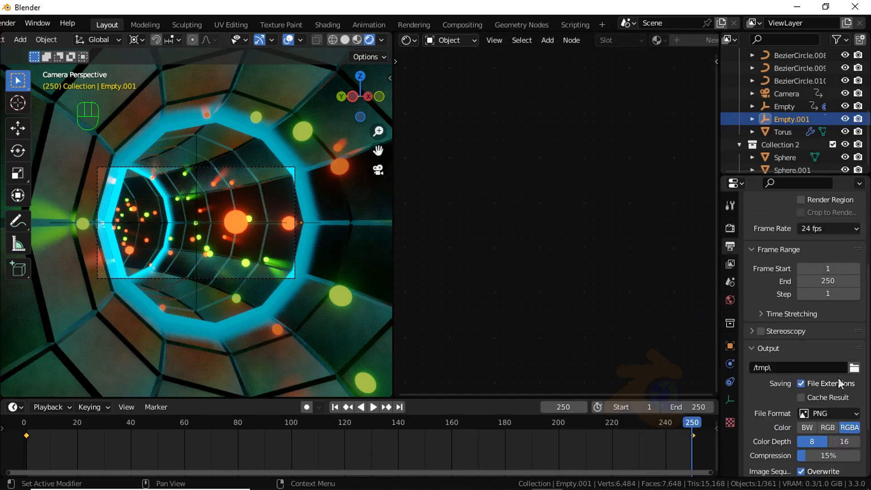
left_click(836, 412)
left_click(835, 343)
scroll(836, 363, "down", 2)
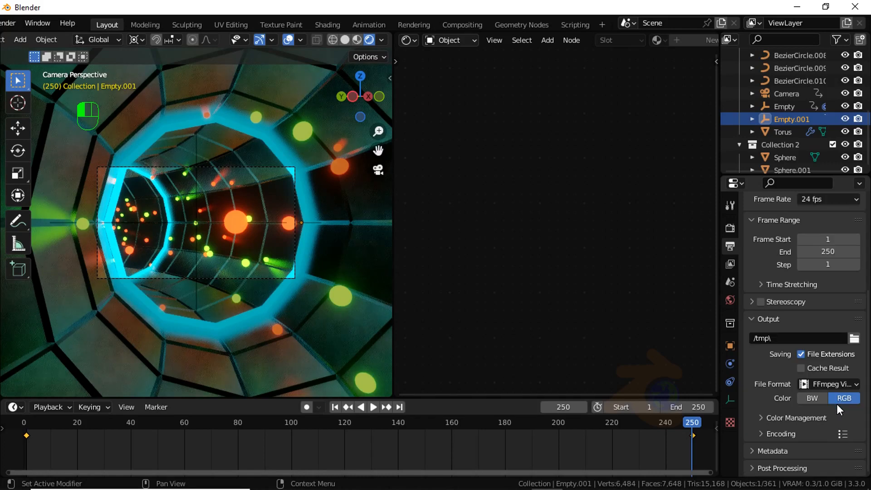
Expand the output's color management and encoding settings and set the video output quality to High Quality
left_click(809, 417)
scroll(809, 417, "down", 5)
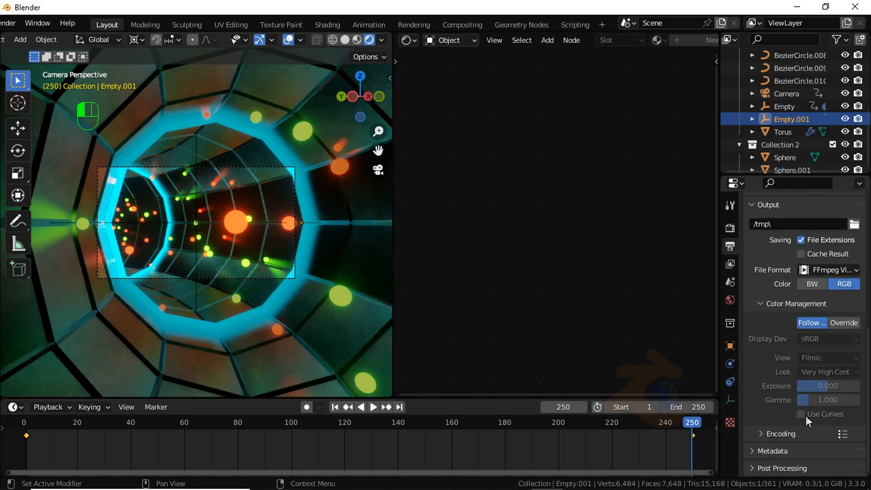
left_click(781, 428)
scroll(782, 434, "down", 5)
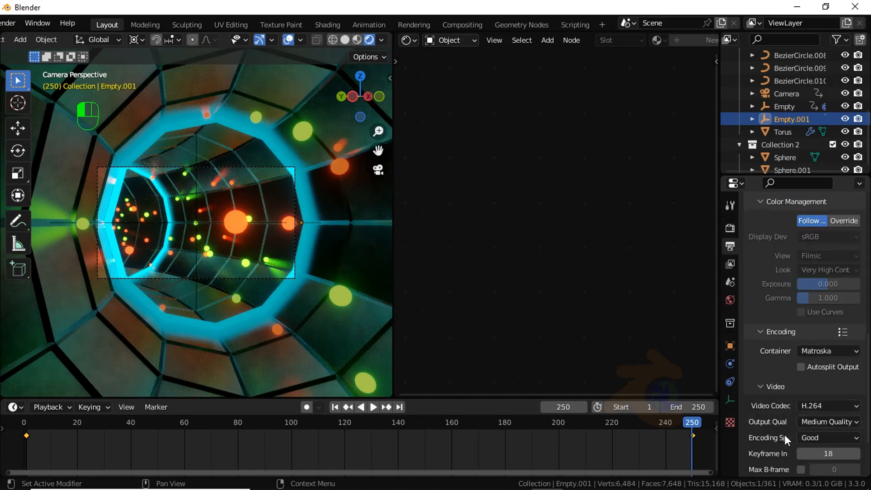
left_click(820, 420)
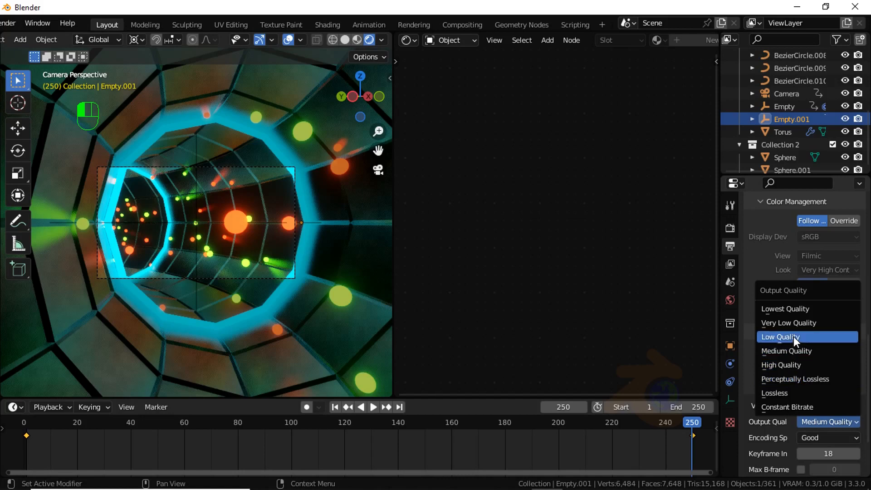
left_click(798, 359)
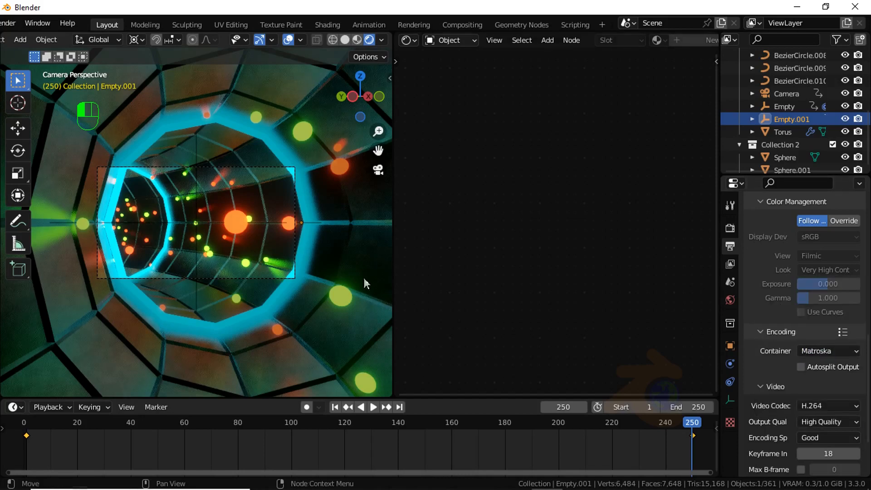
scroll(70, 27, "up", 4)
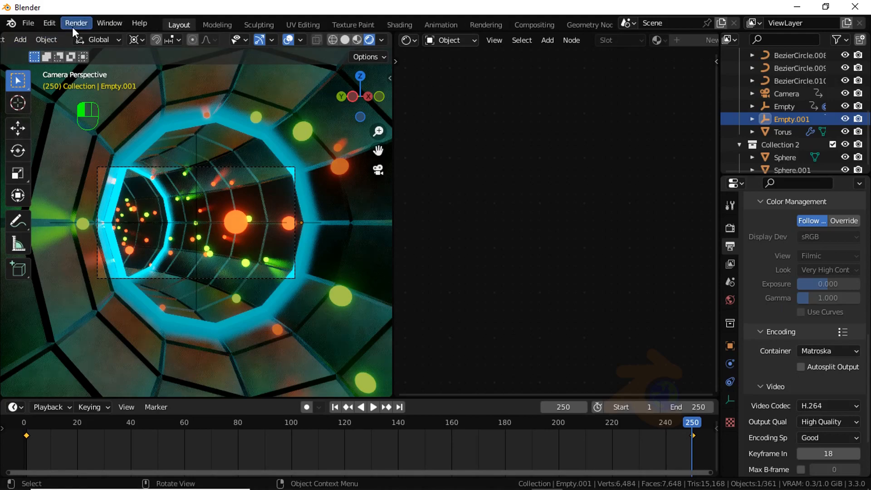
left_click(72, 24)
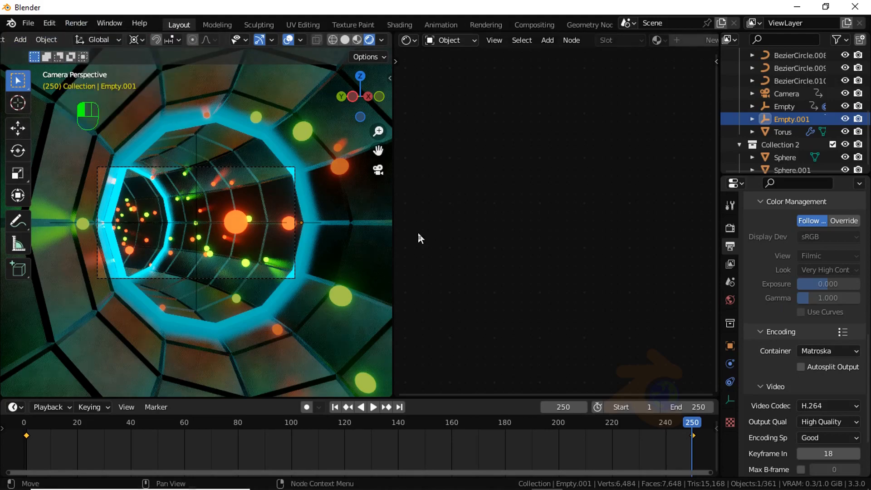